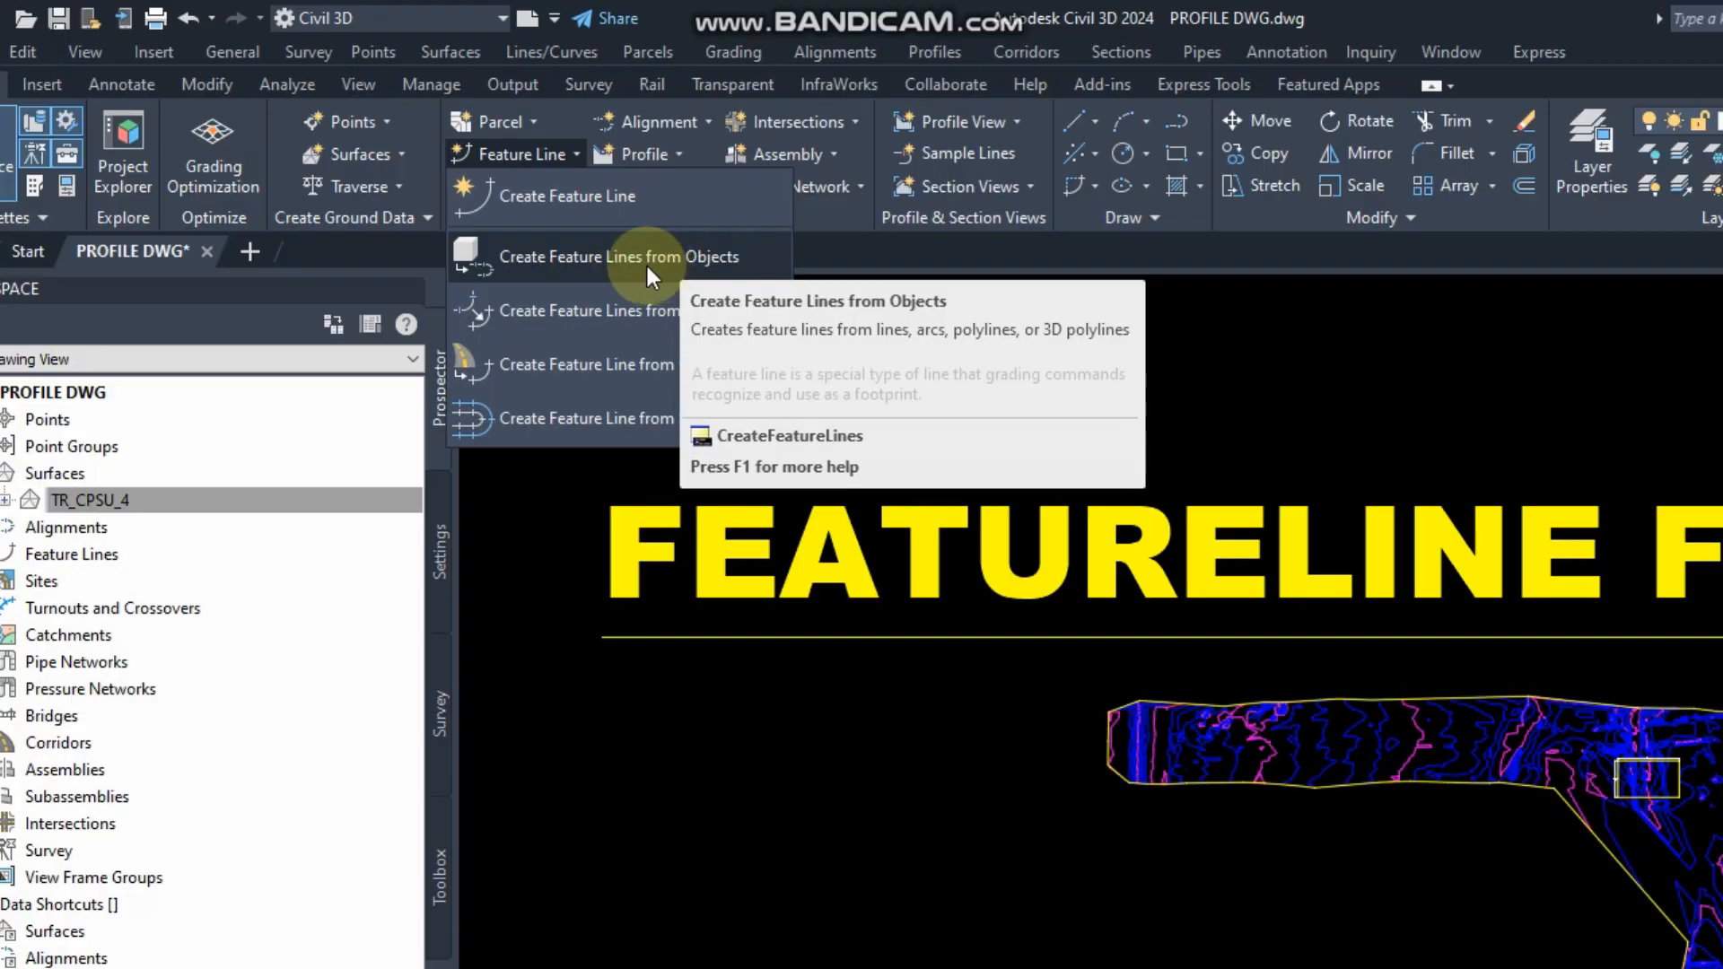
Step: Examine the 50.00 by 30.00 rectangle and the surface contours around it
left_click(1472, 864)
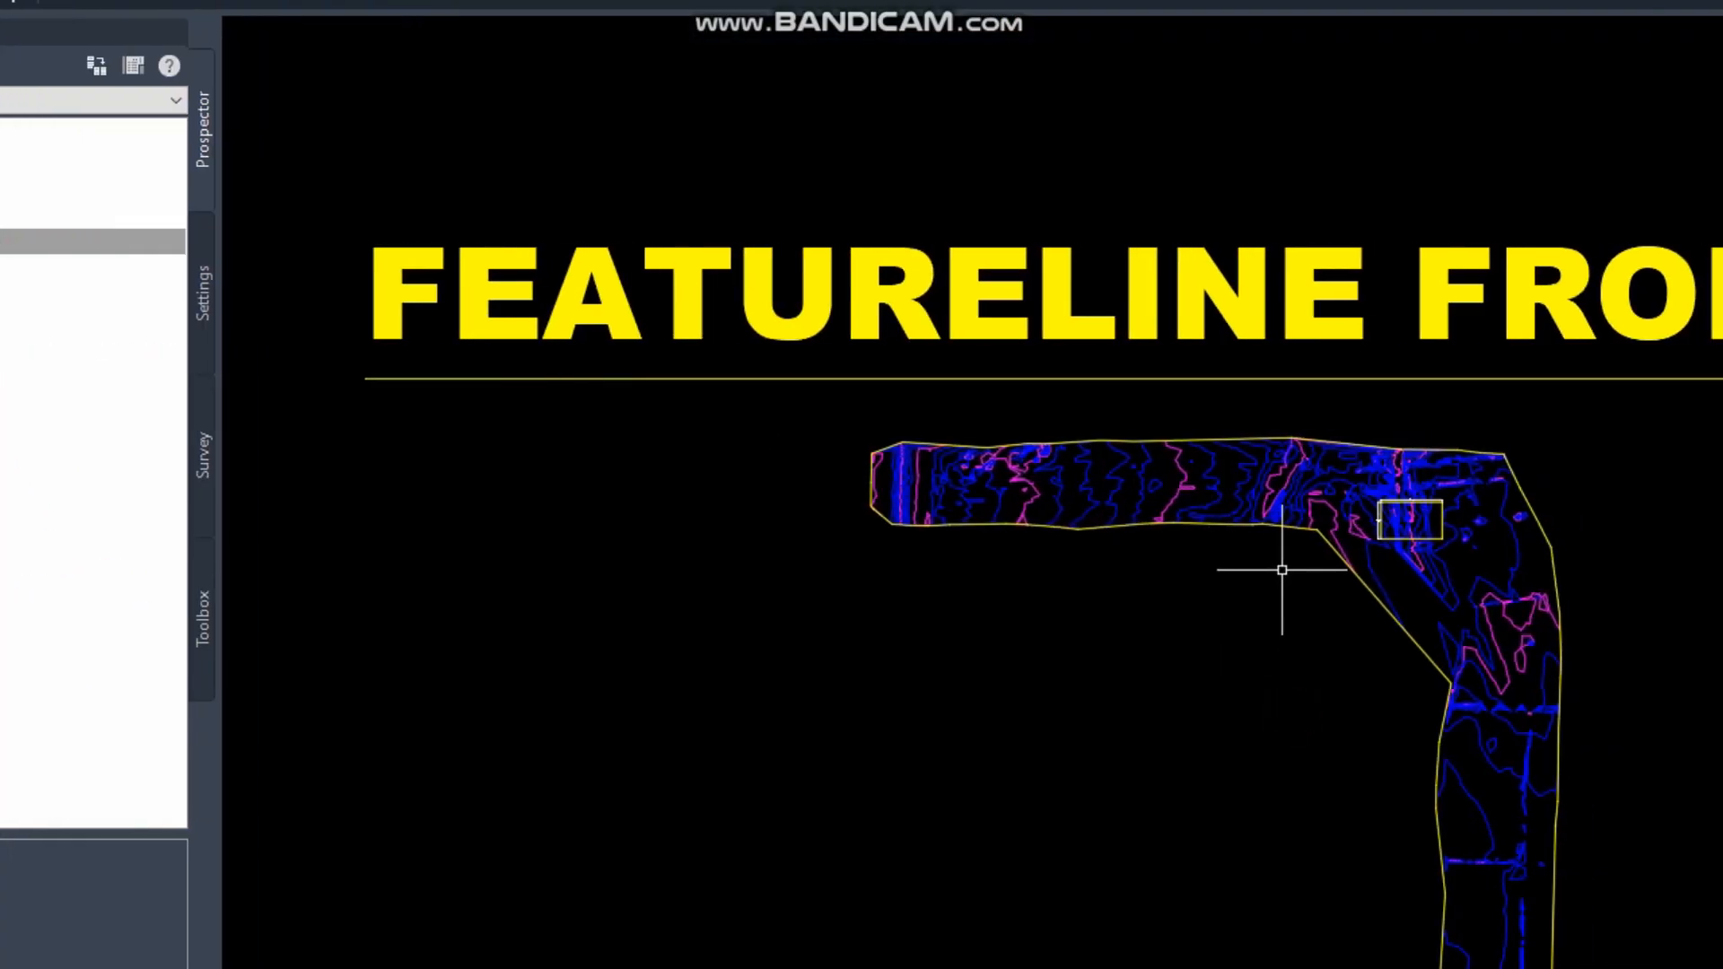
scroll(1239, 505, "up", 10)
scroll(1090, 305, "down", 4)
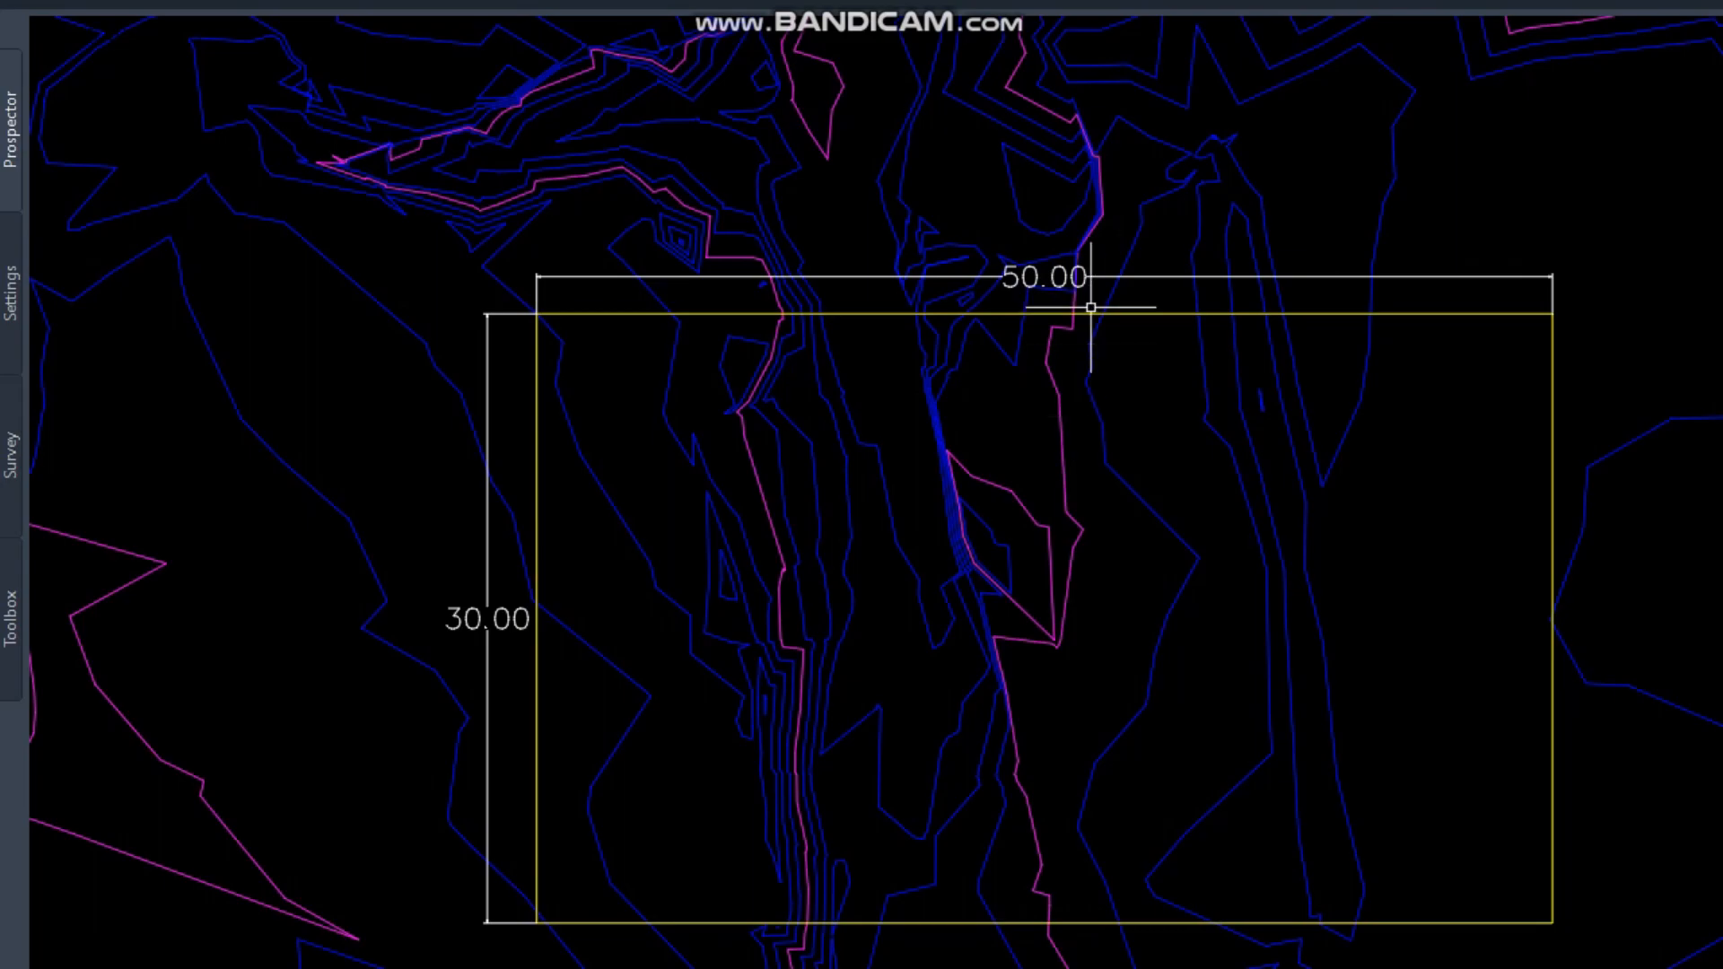
mouse_move(1246, 637)
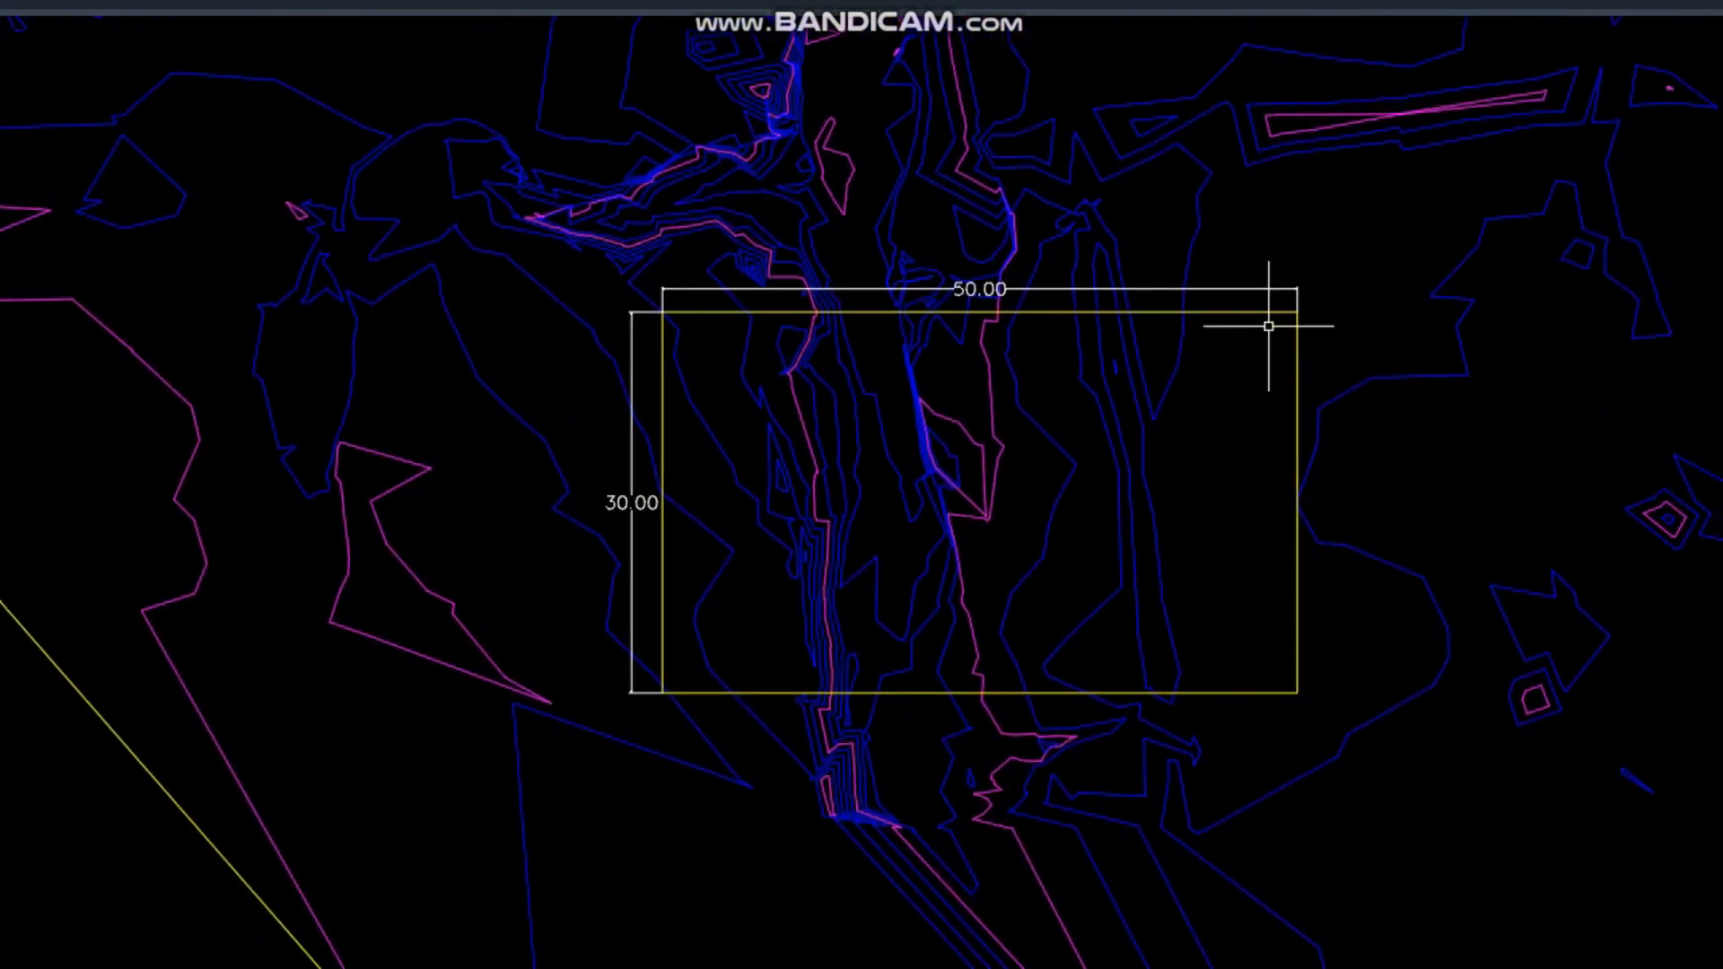
scroll(1002, 375, "up", 2)
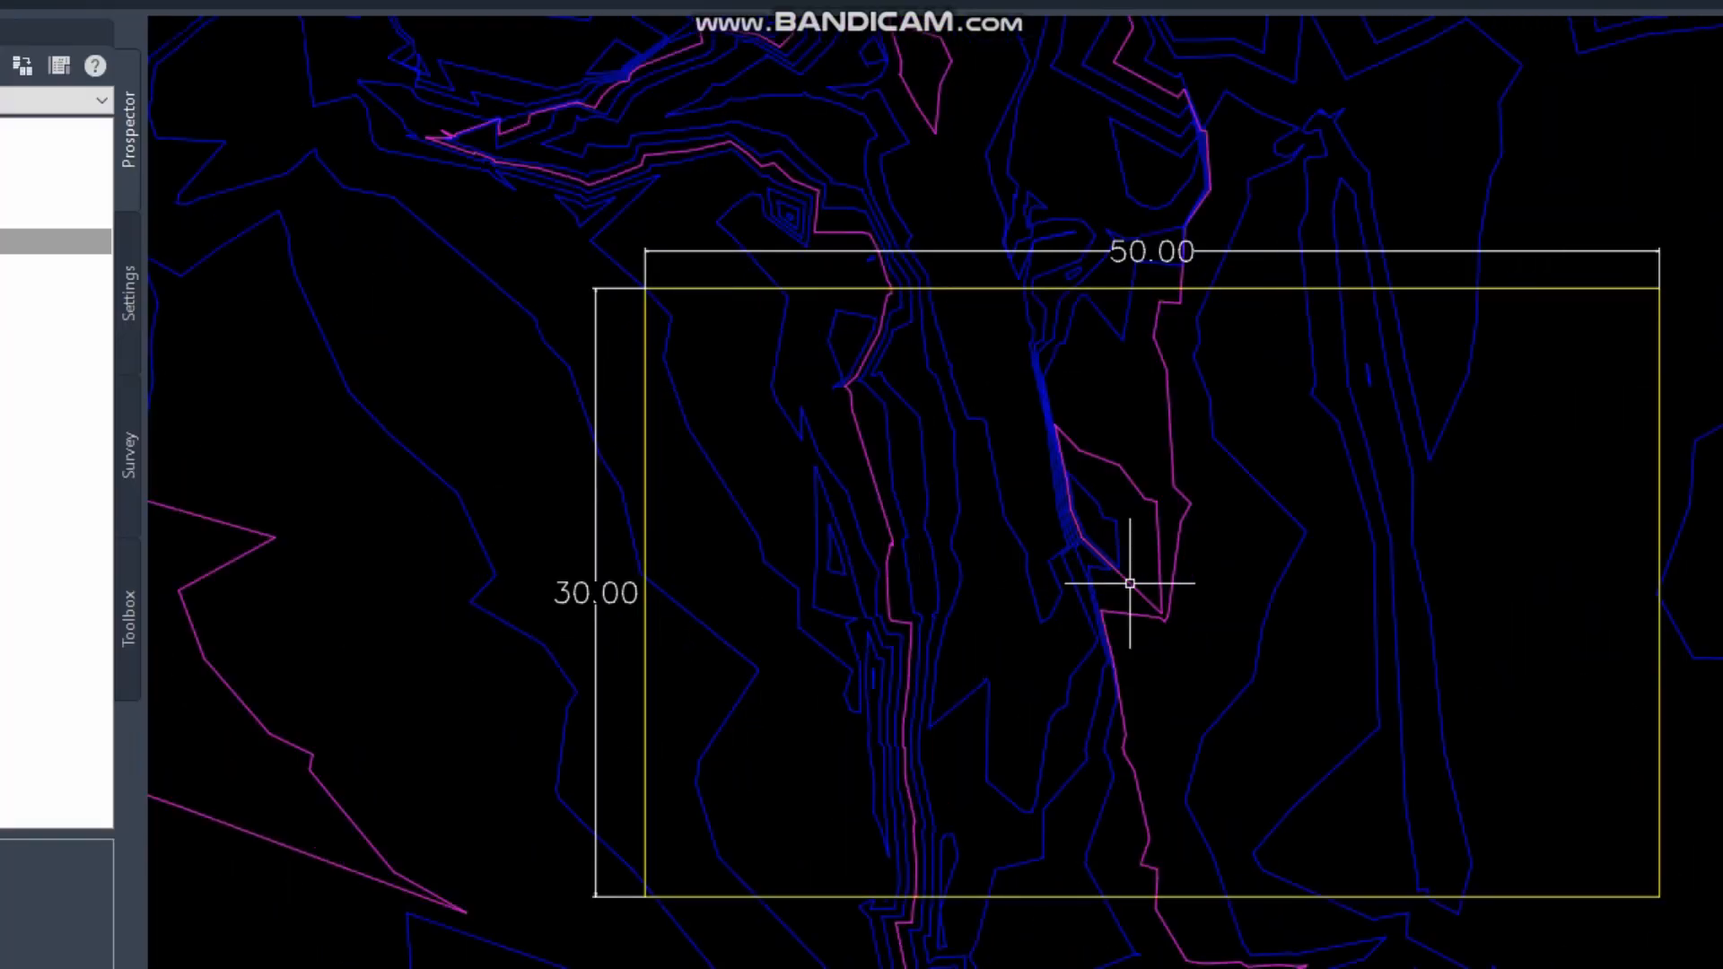
scroll(1225, 570, "down", 2)
middle_click_drag(1080, 571, 1204, 573)
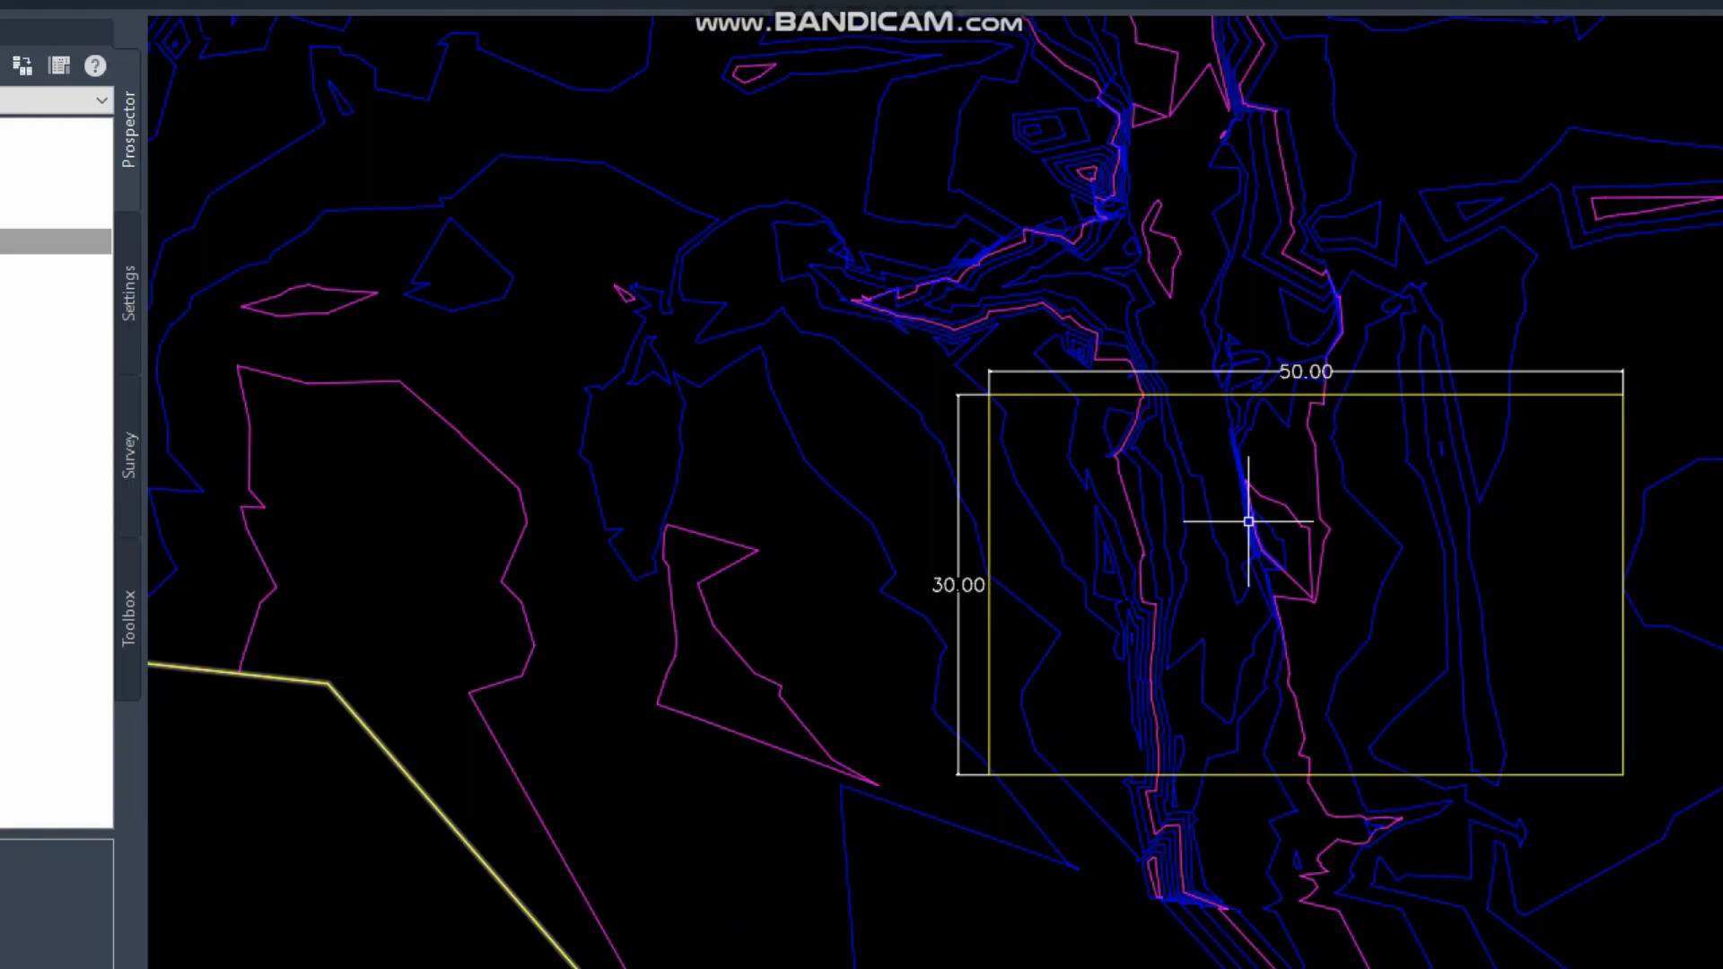
scroll(969, 502, "down", 2)
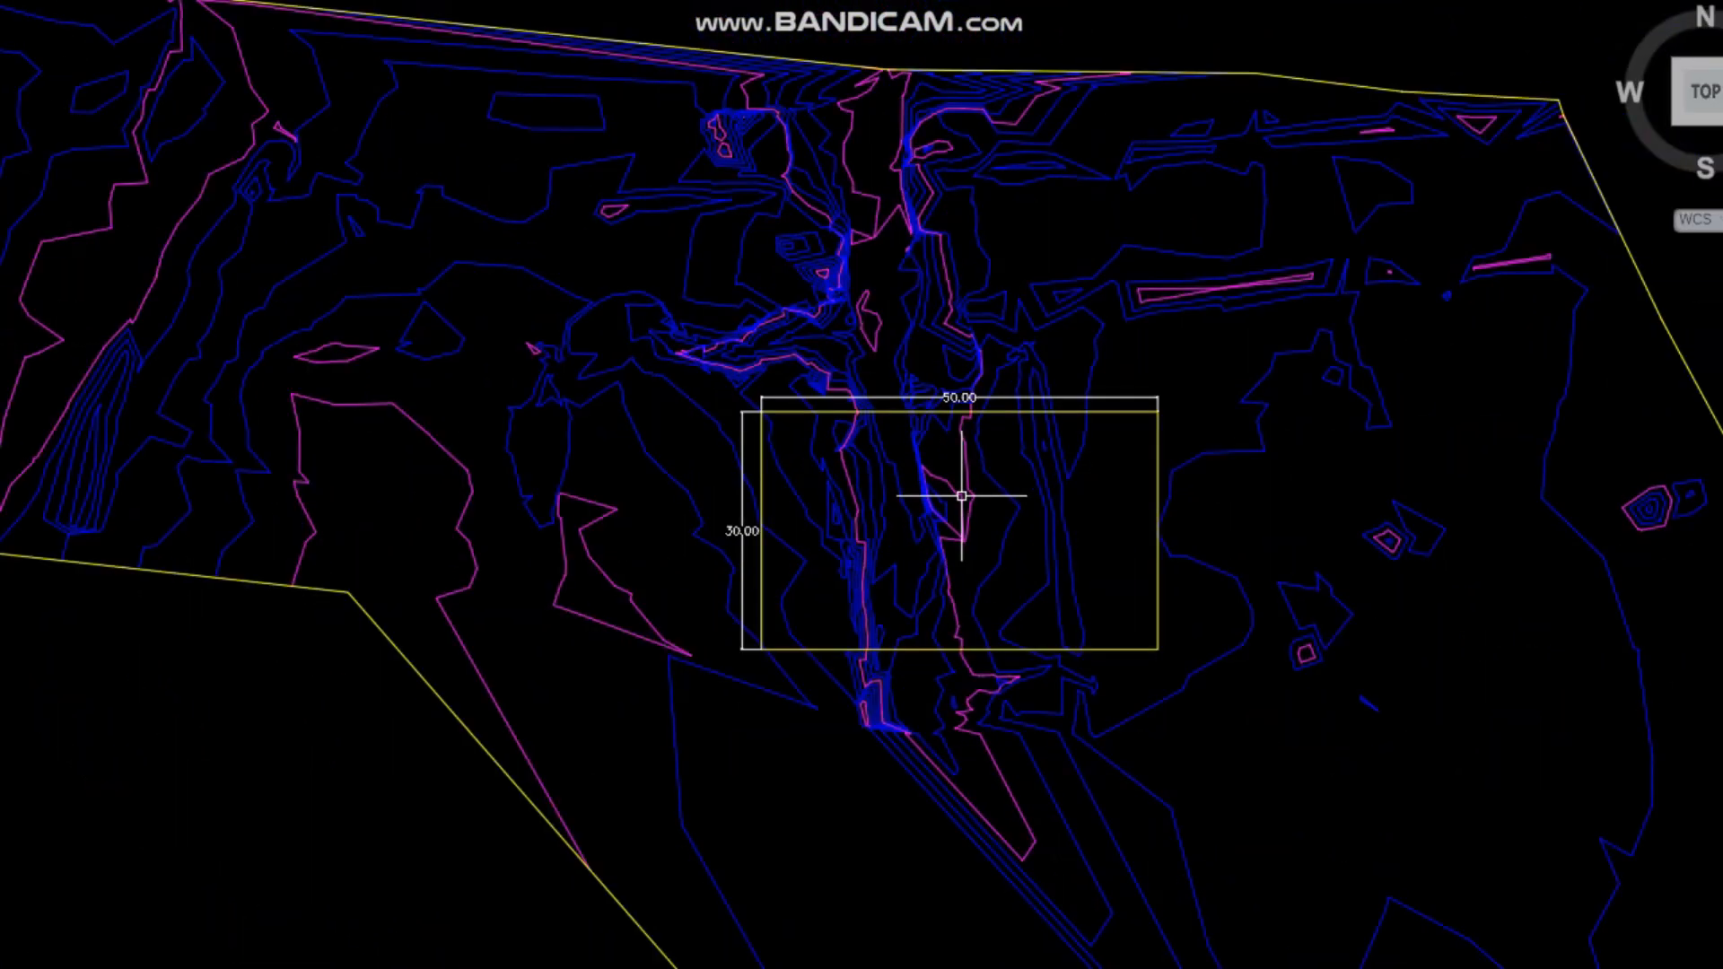
scroll(1060, 606, "up", 2)
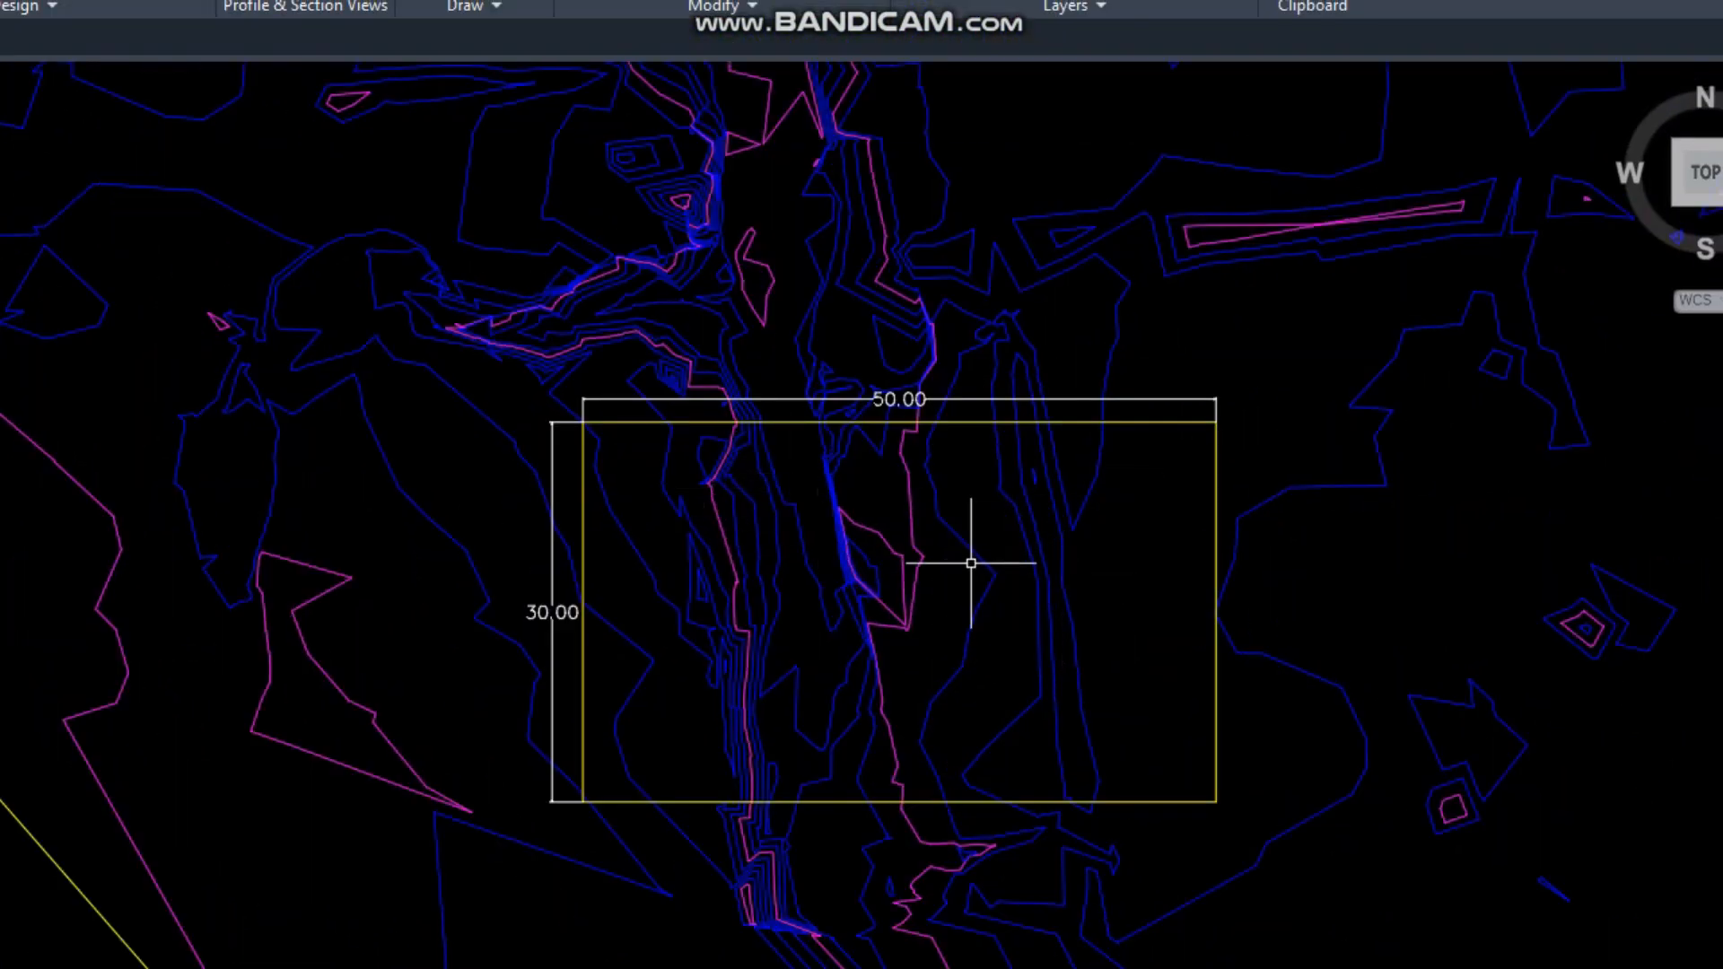
mouse_move(971, 563)
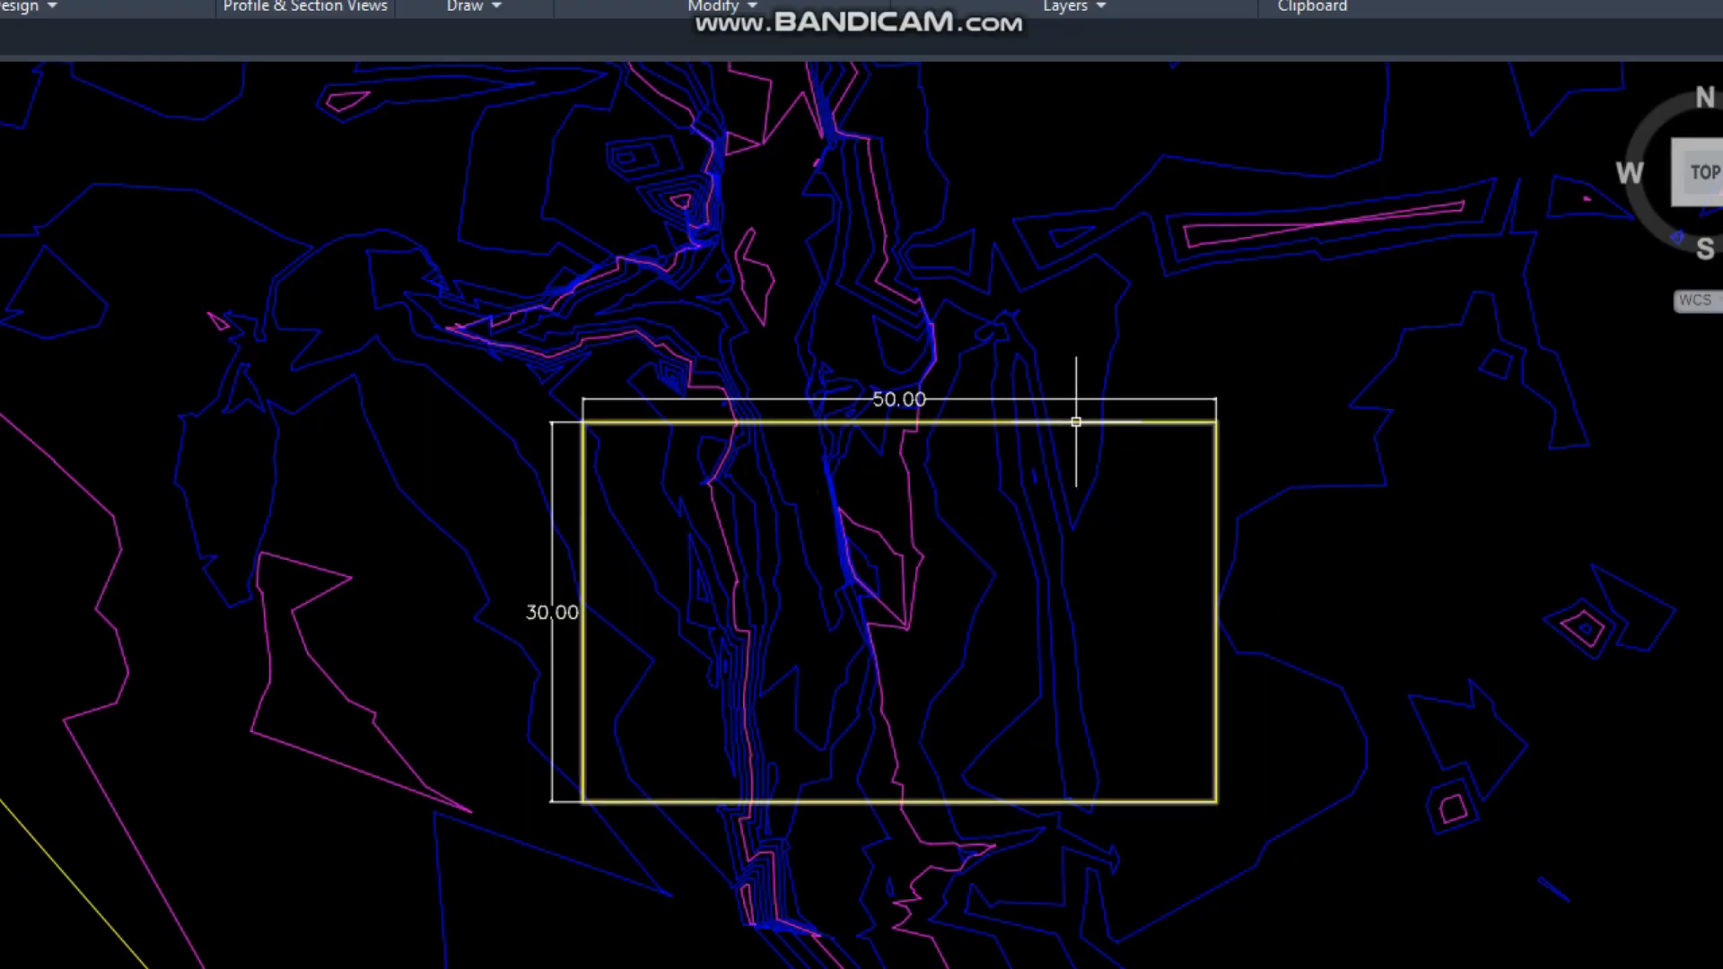
mouse_move(1075, 422)
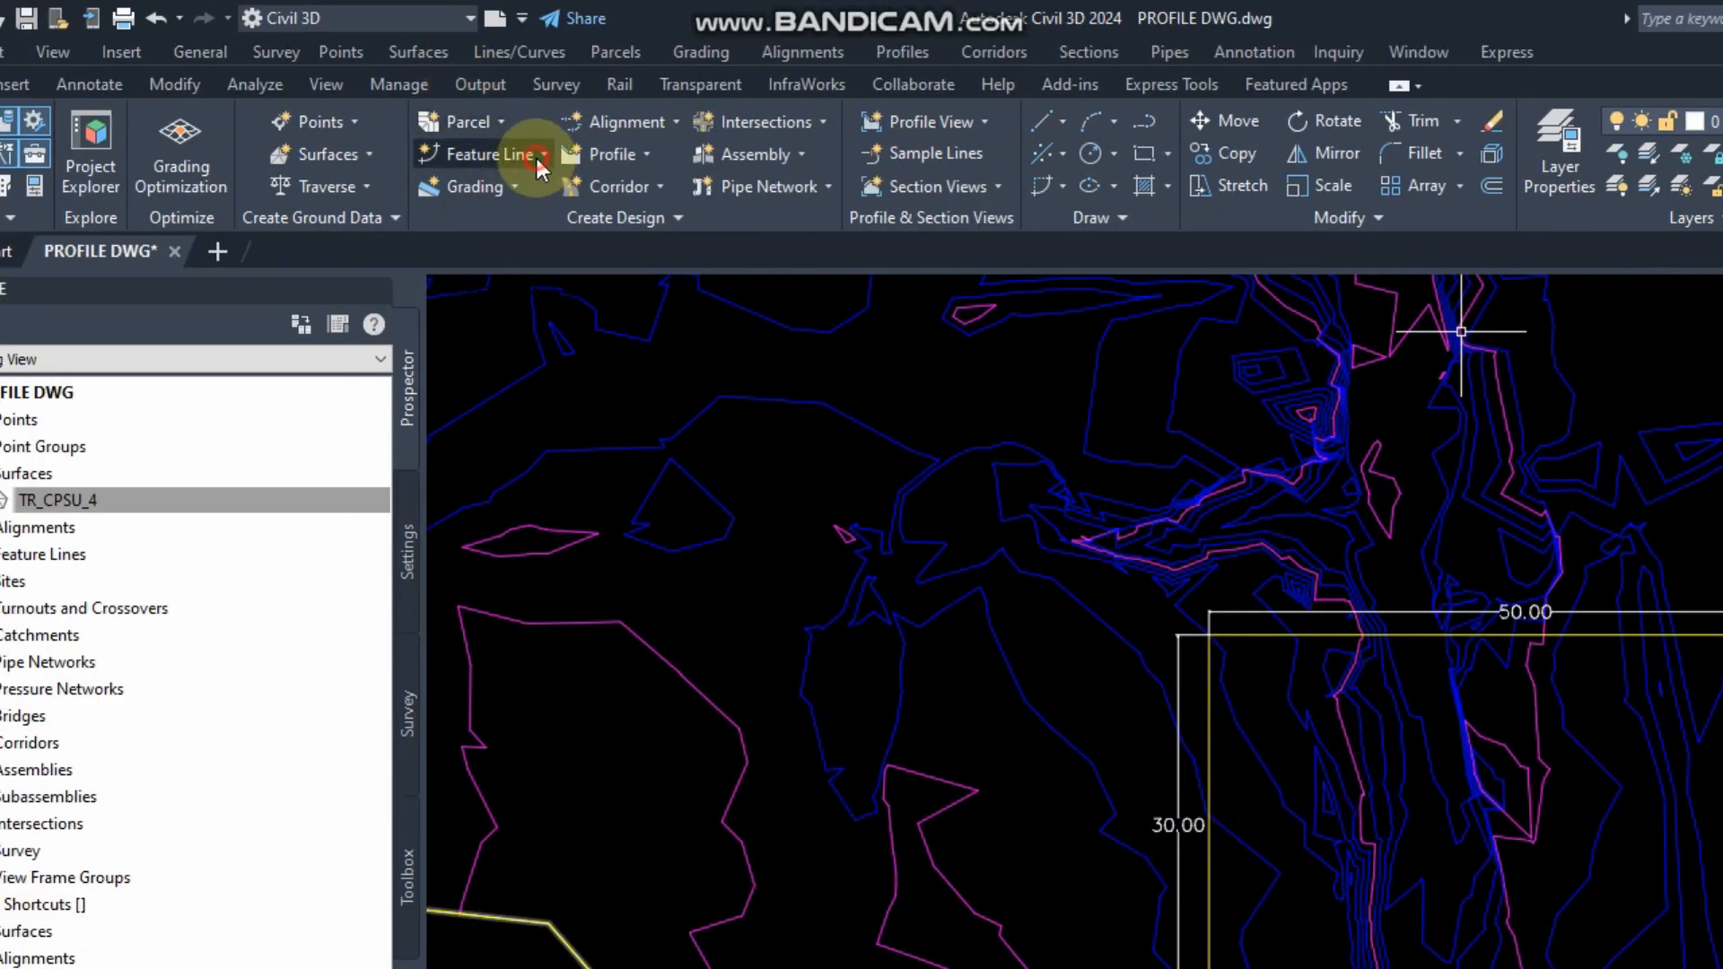
Step: Start creating a feature line from objects, using the 50.00 by 30.00 rectangle as the source
left_click(492, 154)
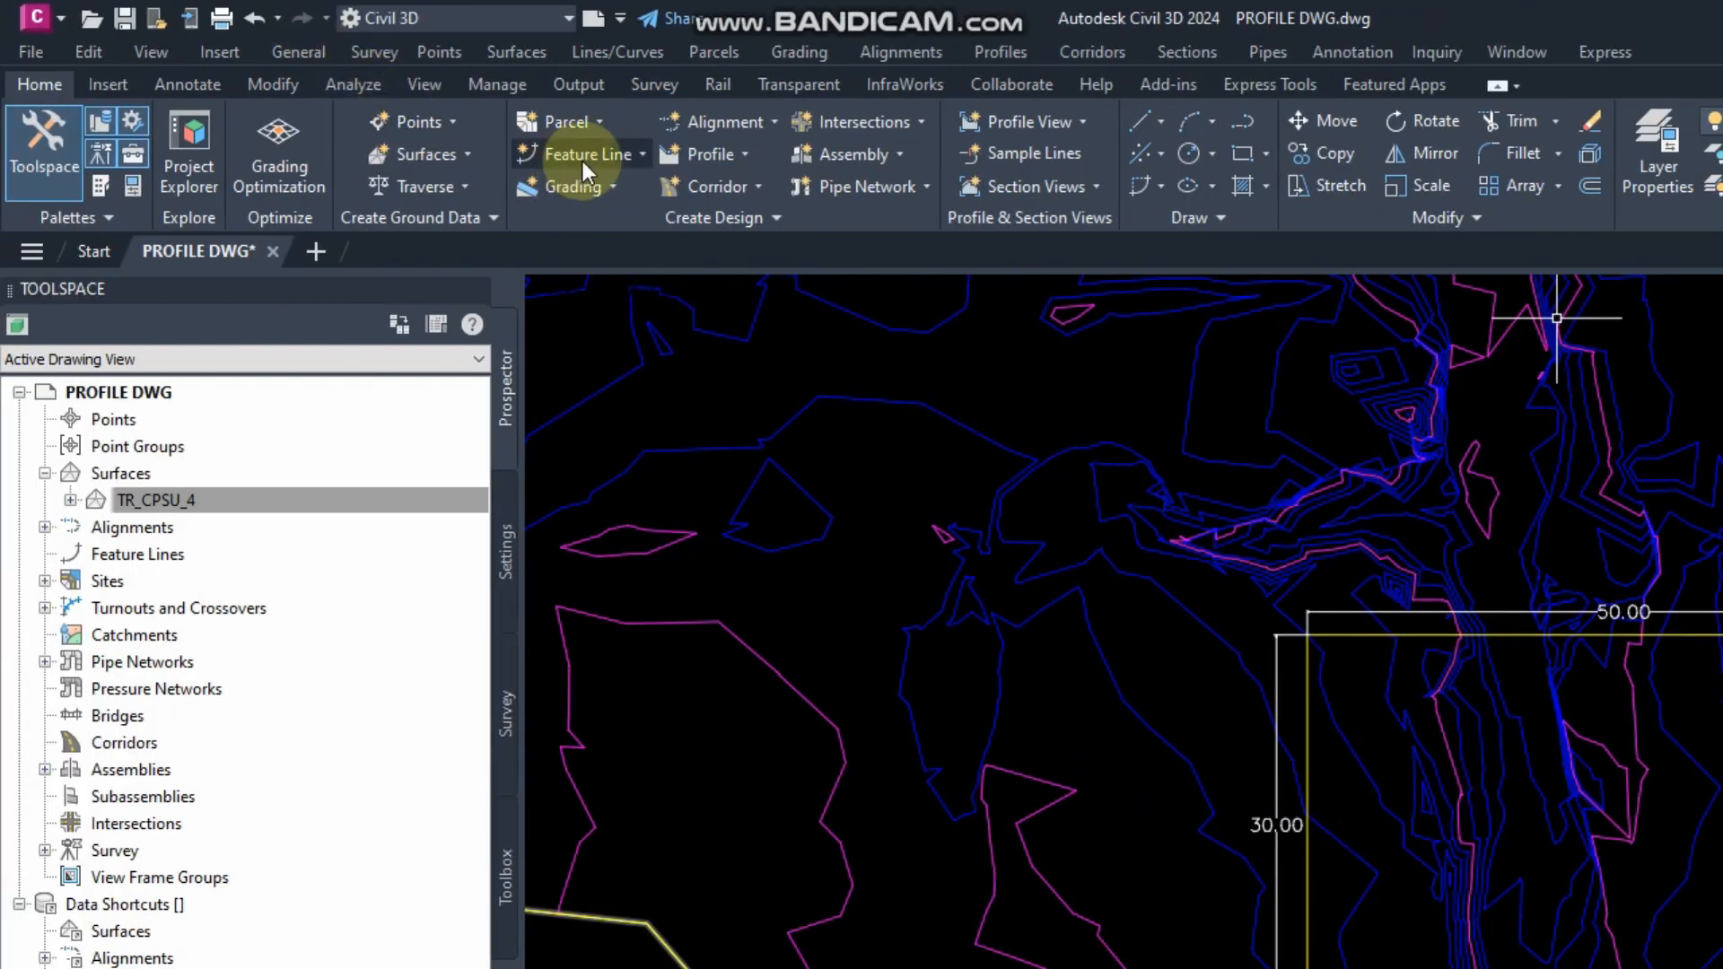
left_click(601, 153)
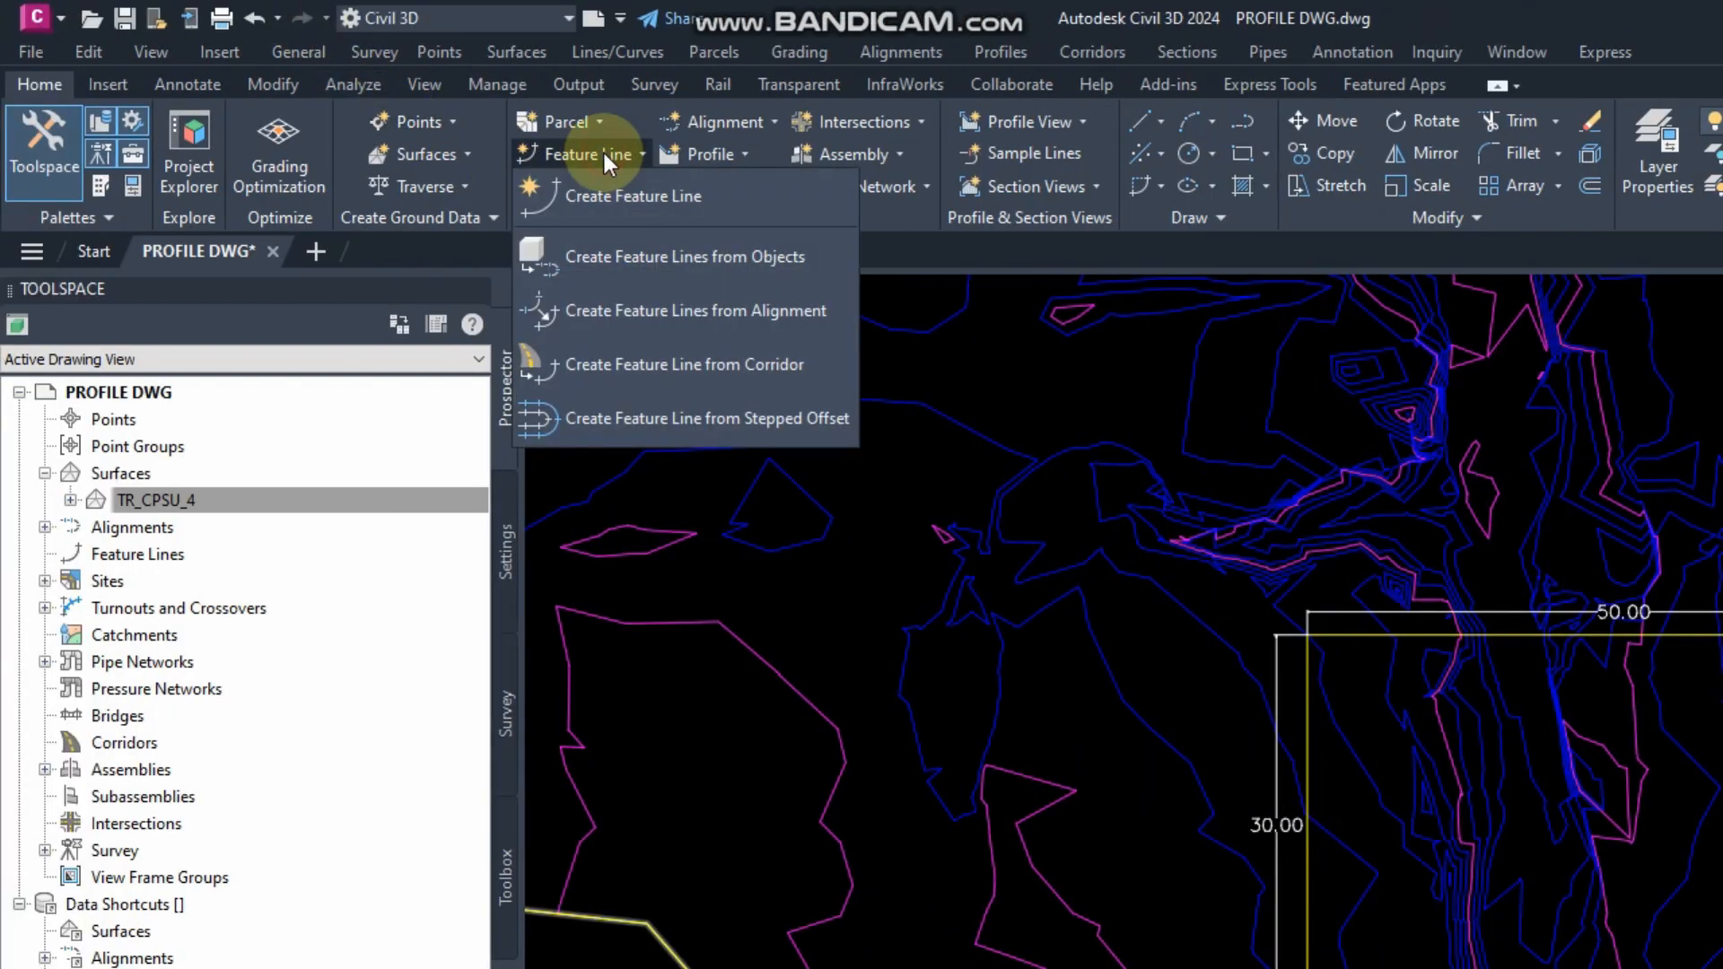
left_click(628, 256)
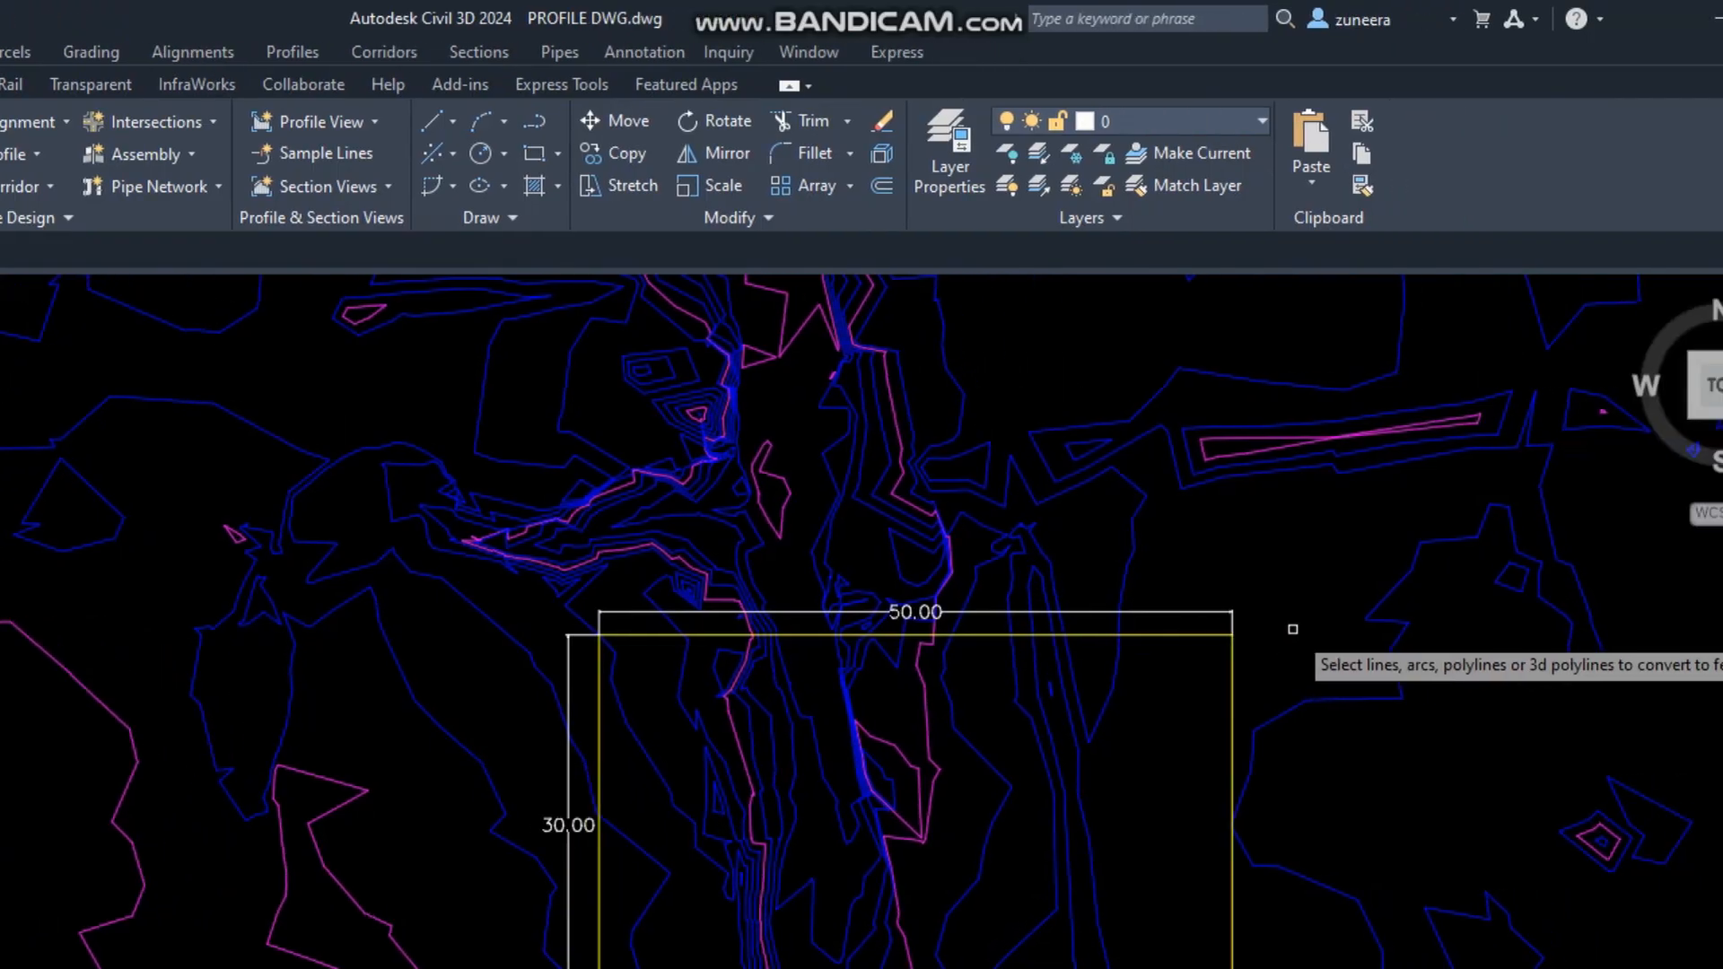
left_click(1189, 631)
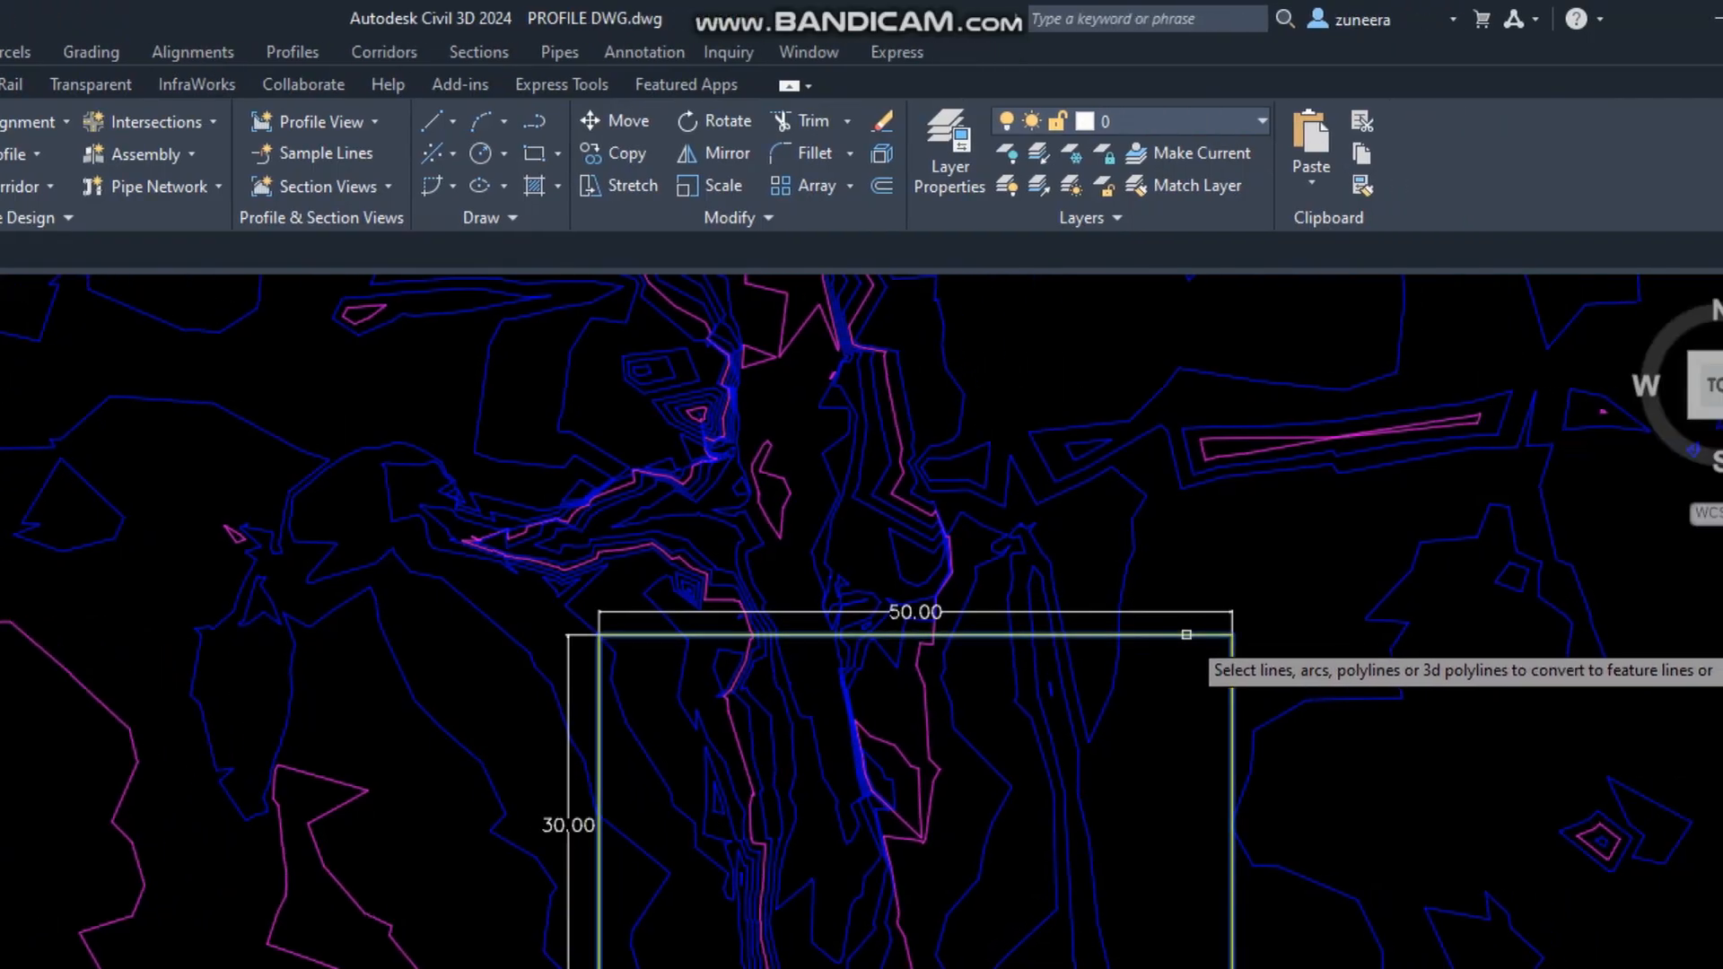
right_click(1237, 521)
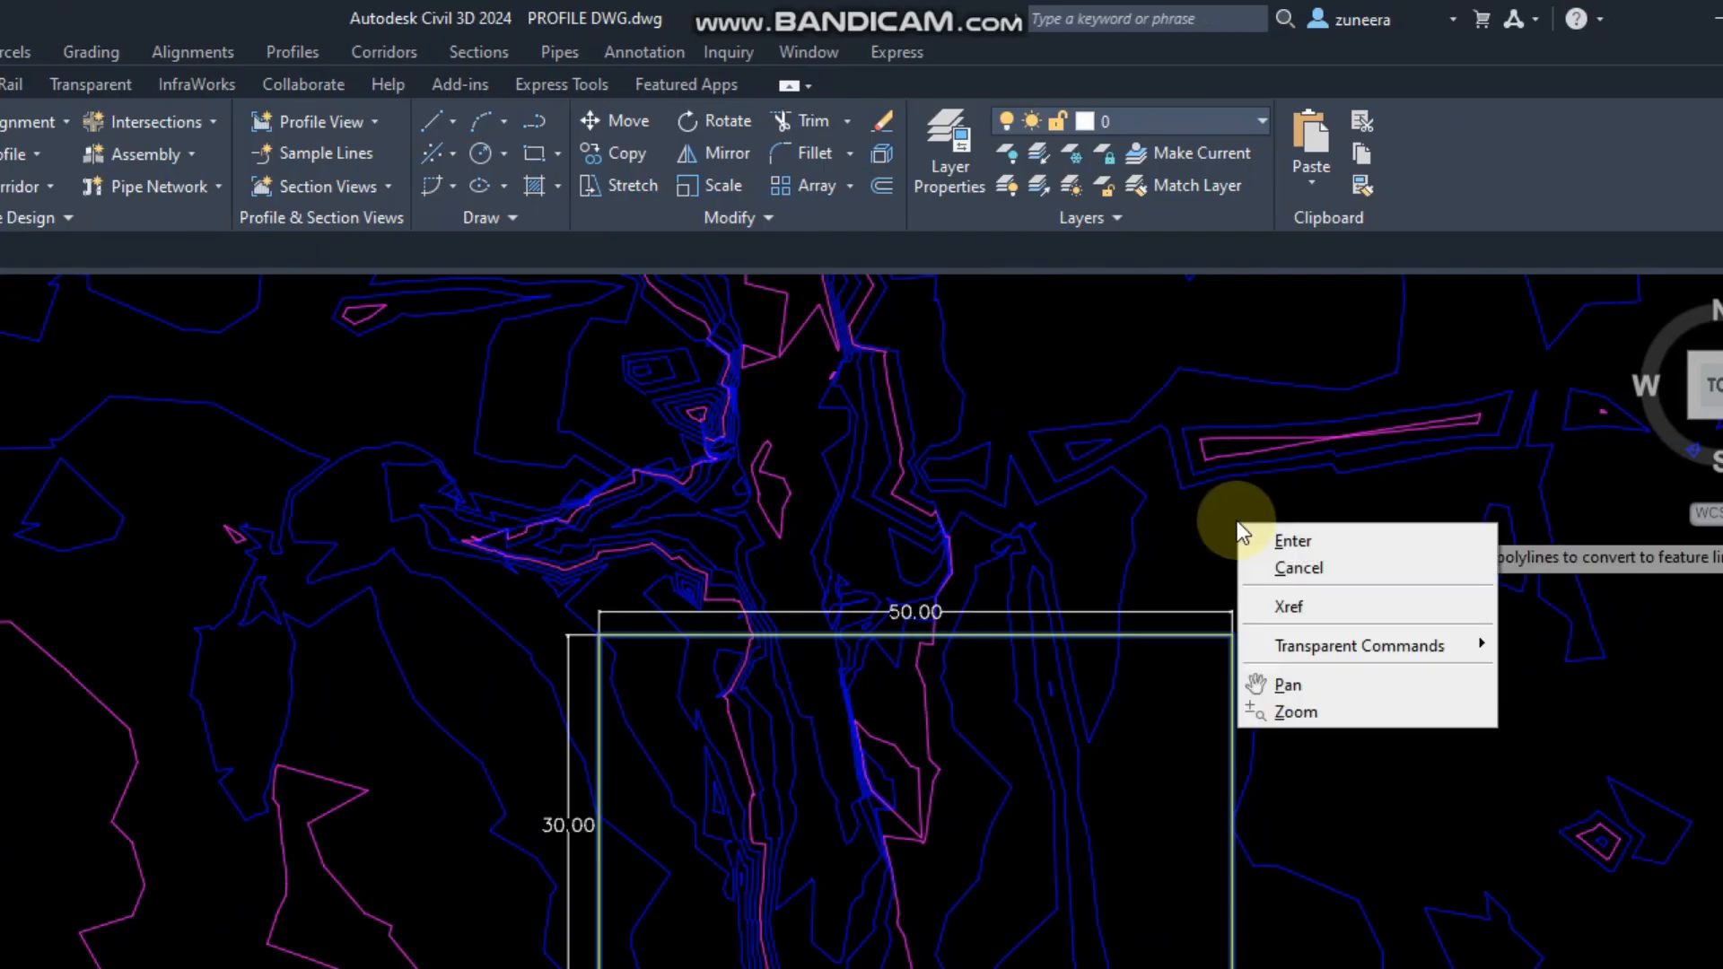
left_click(1253, 538)
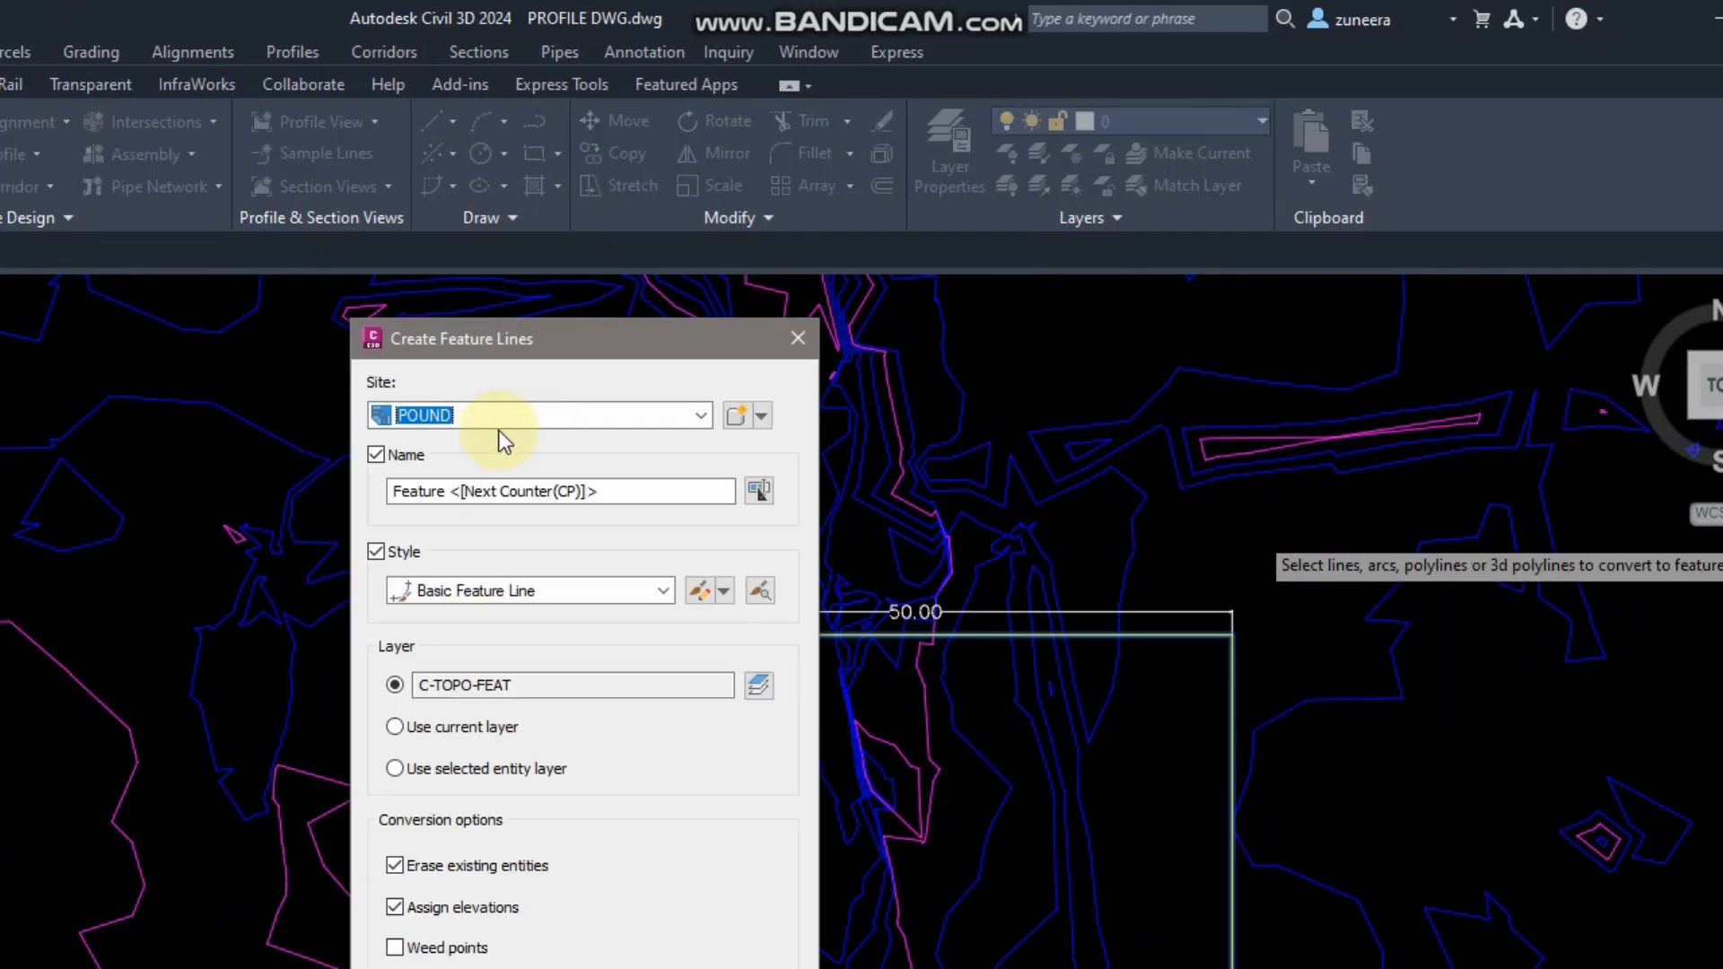
Step: Assign the feature line to site POUND, name it POUND, and accept the Basic Feature Line style with elevation assignment enabled
left_click(761, 415)
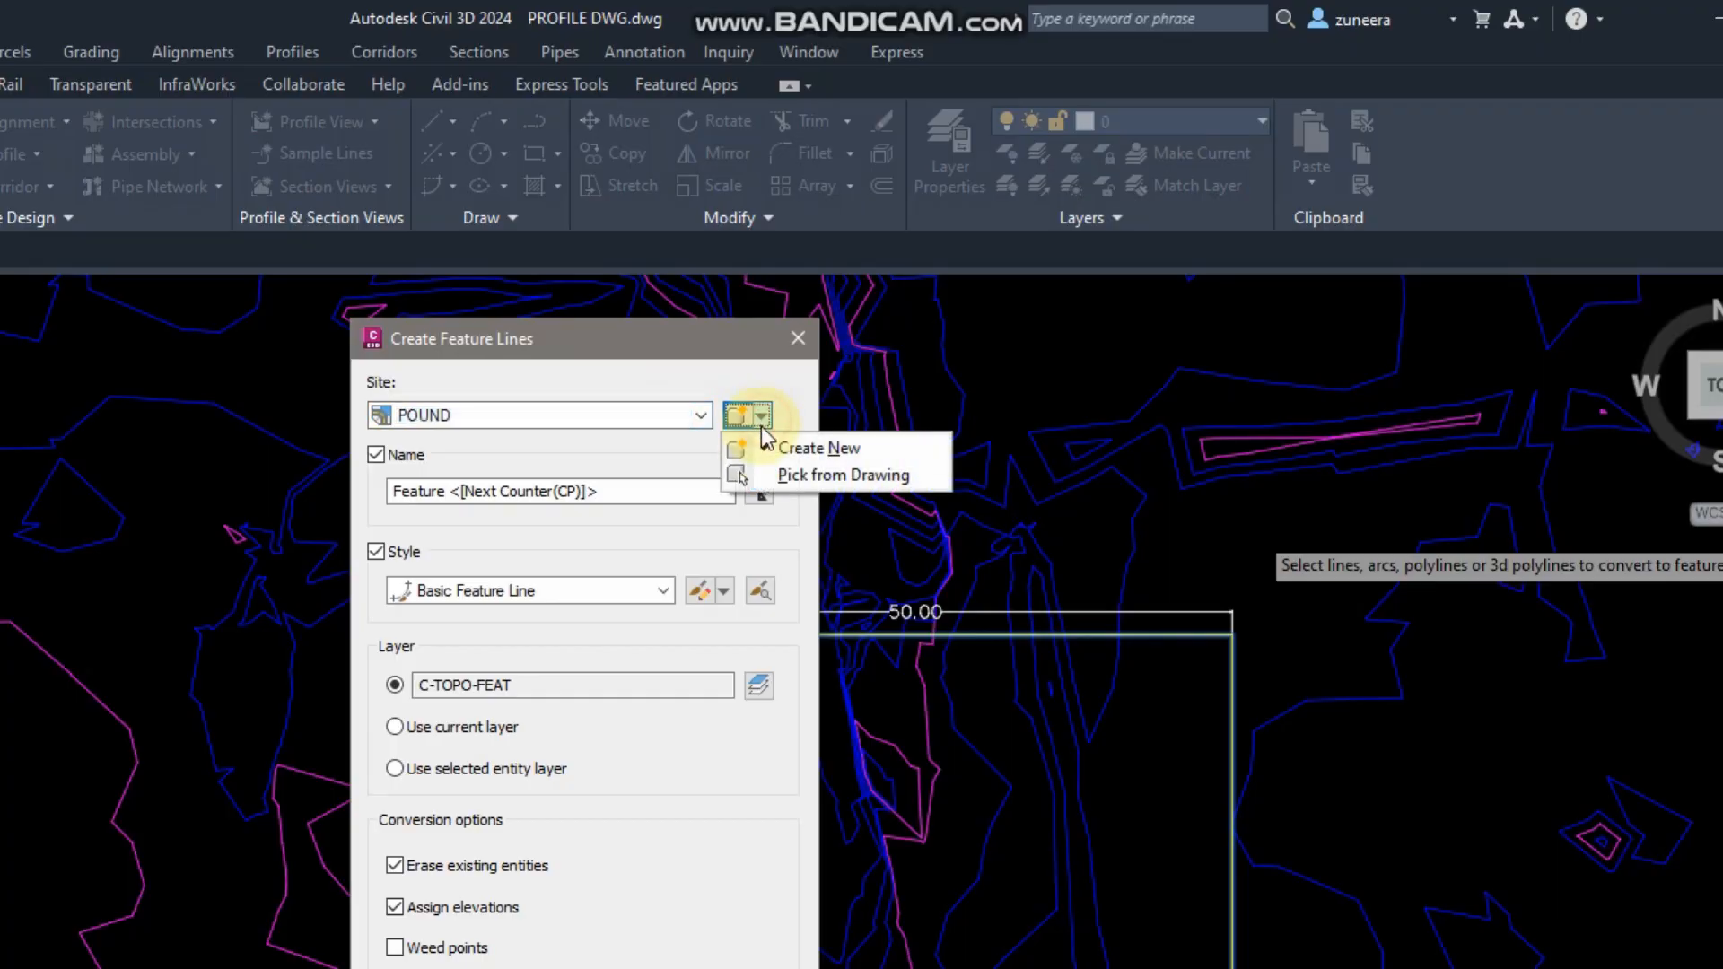
left_click(703, 415)
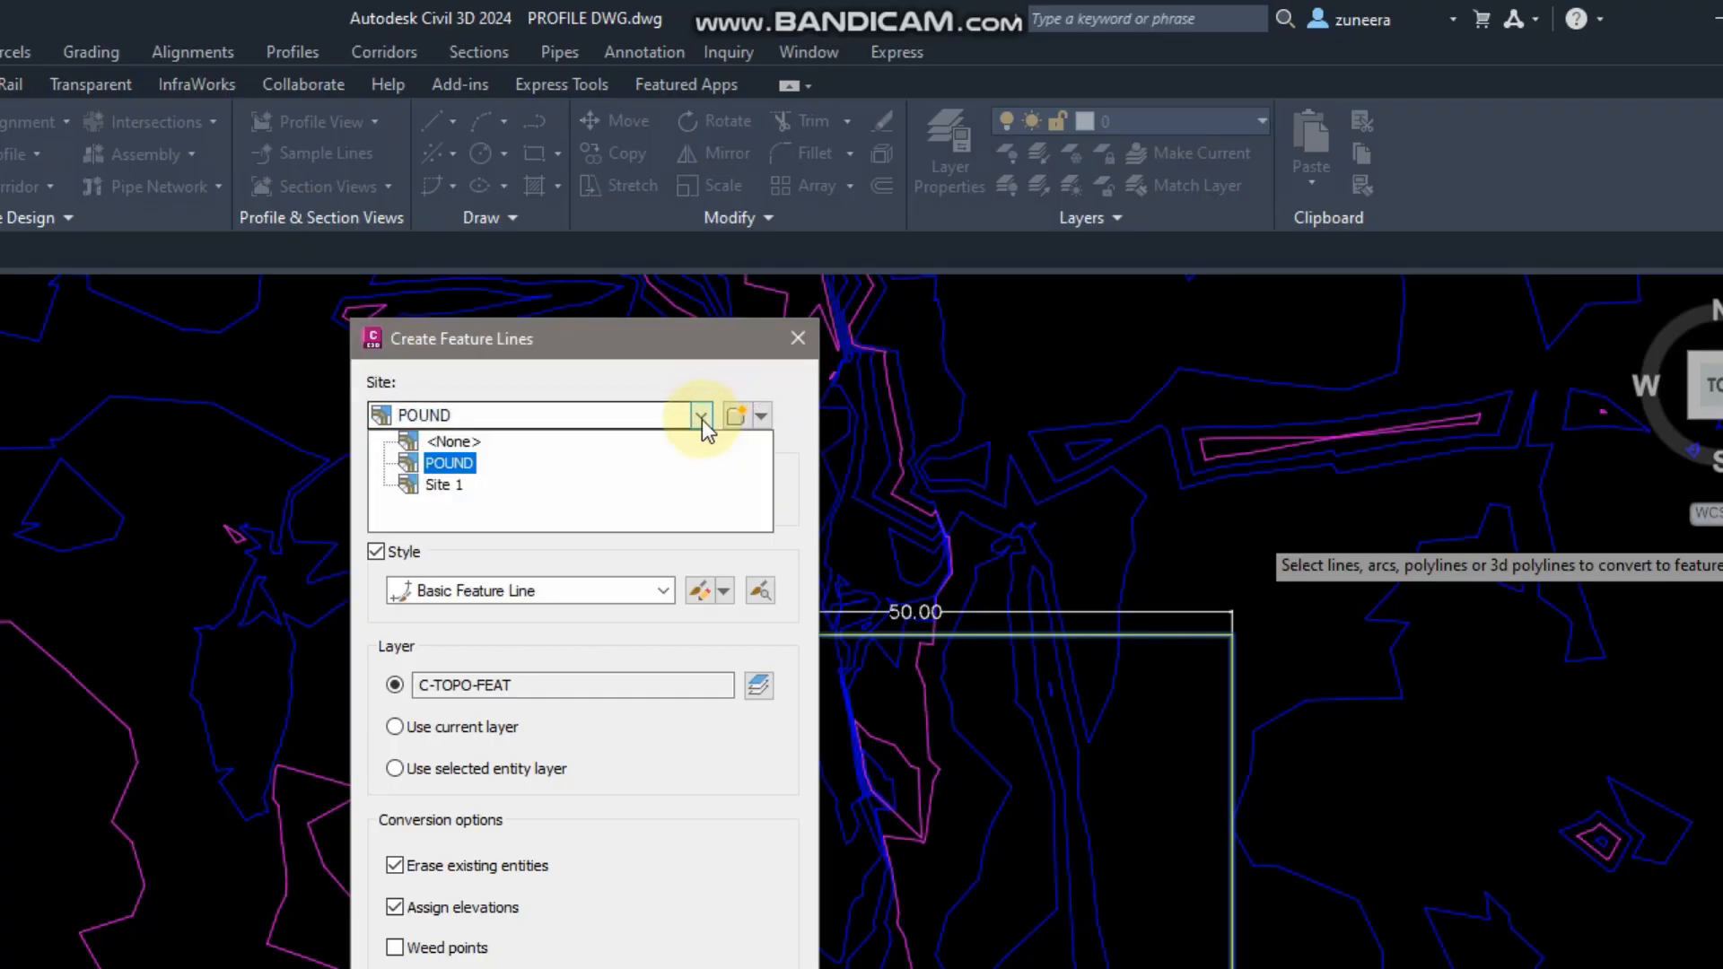
left_click(445, 484)
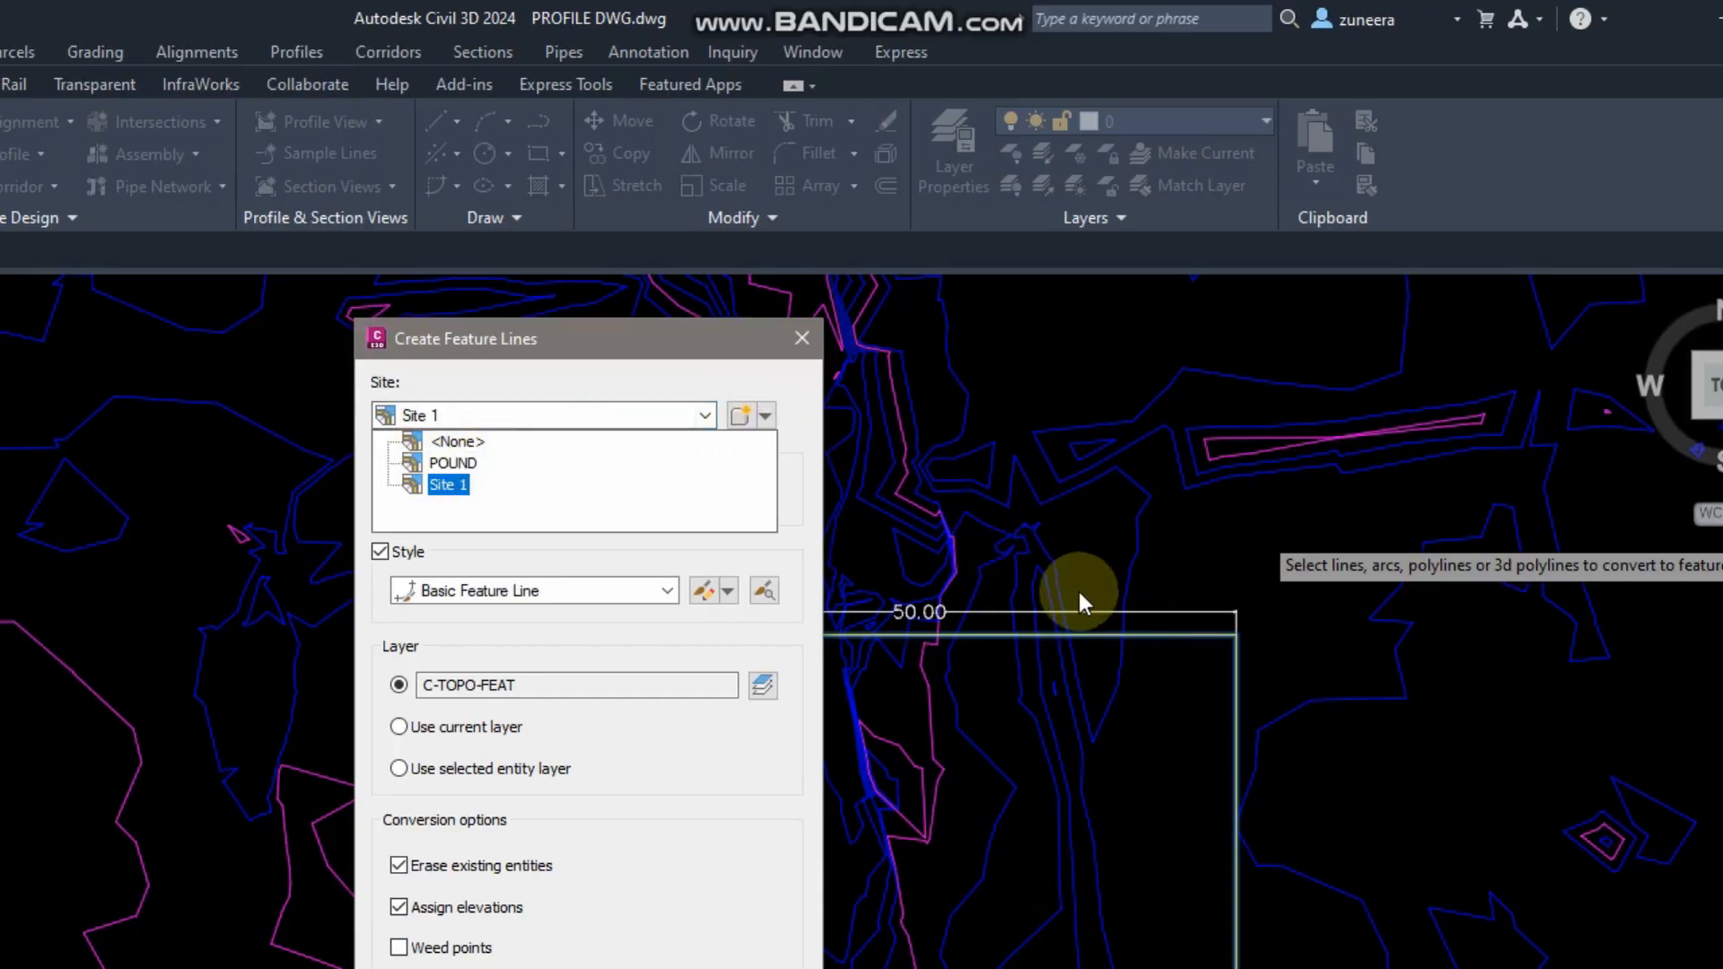
left_click(464, 464)
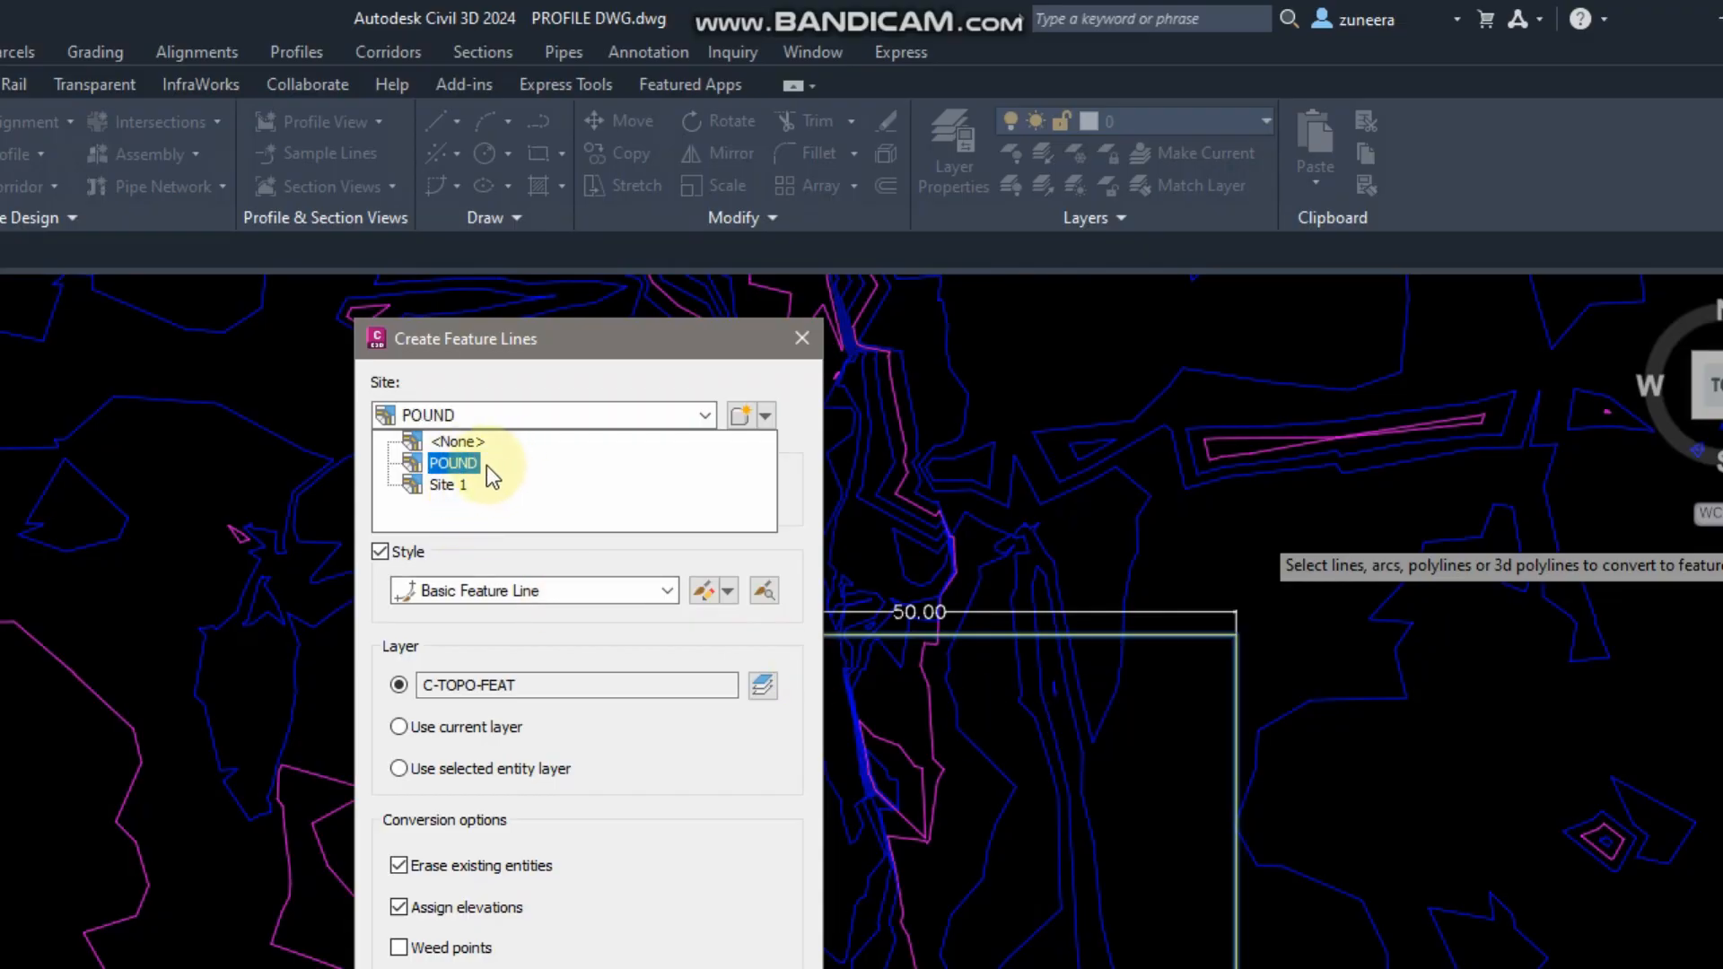
left_click(460, 461)
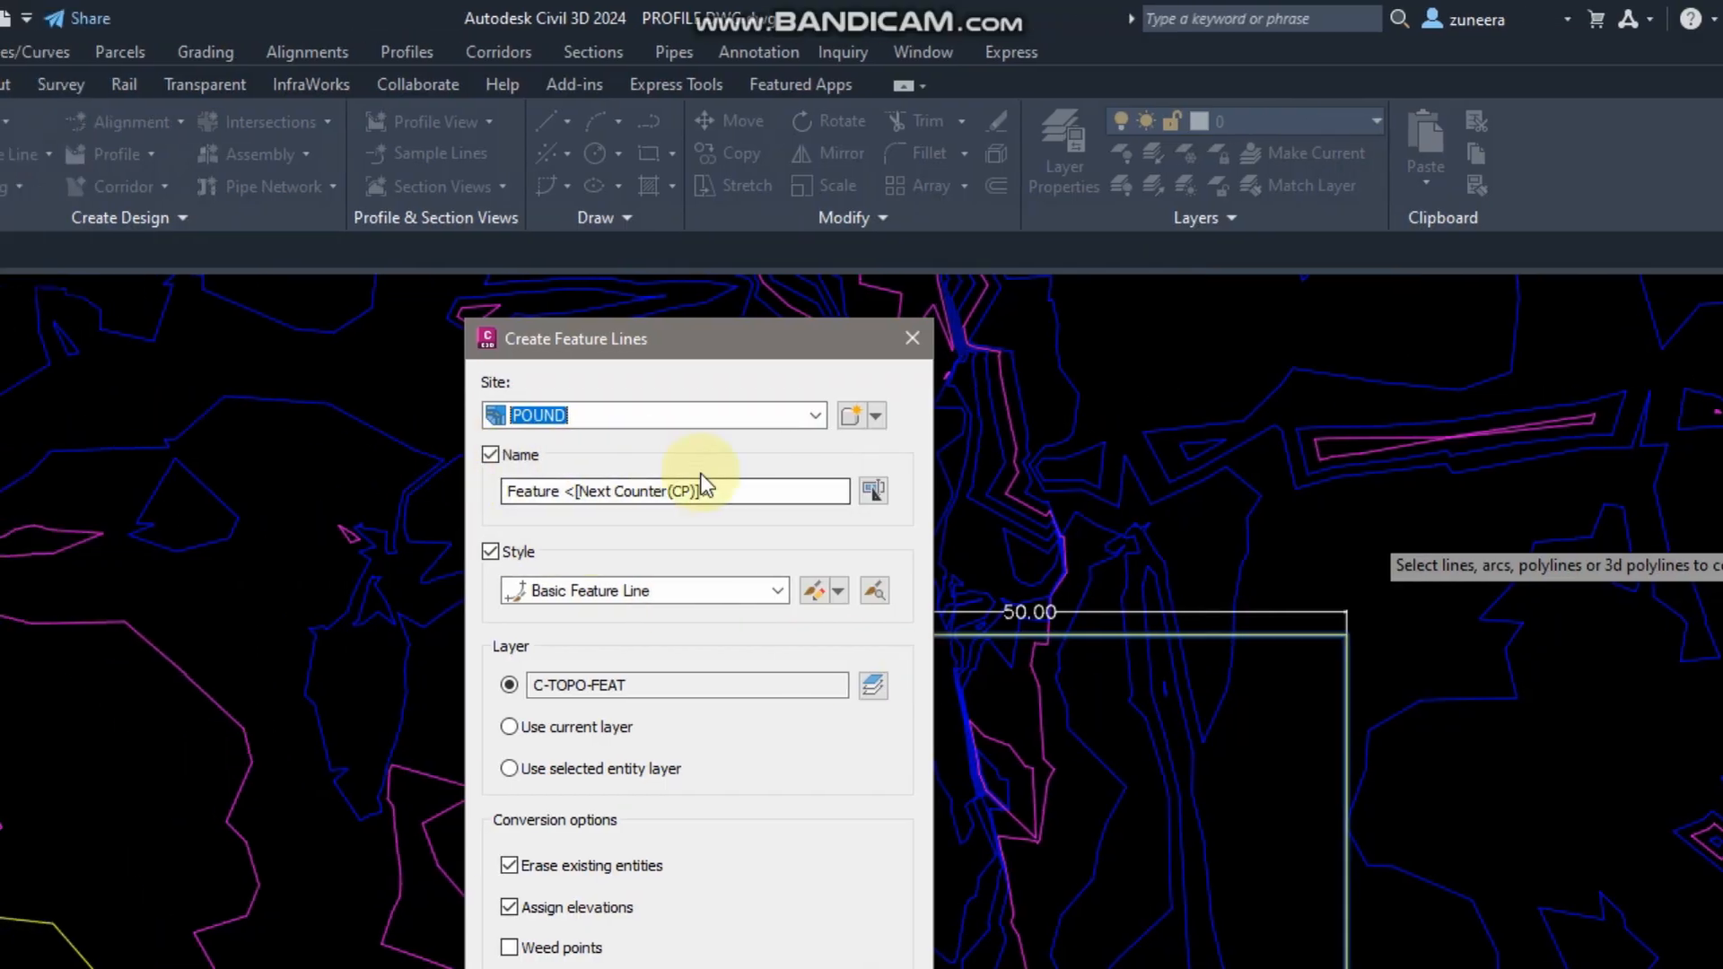
left_click(729, 499)
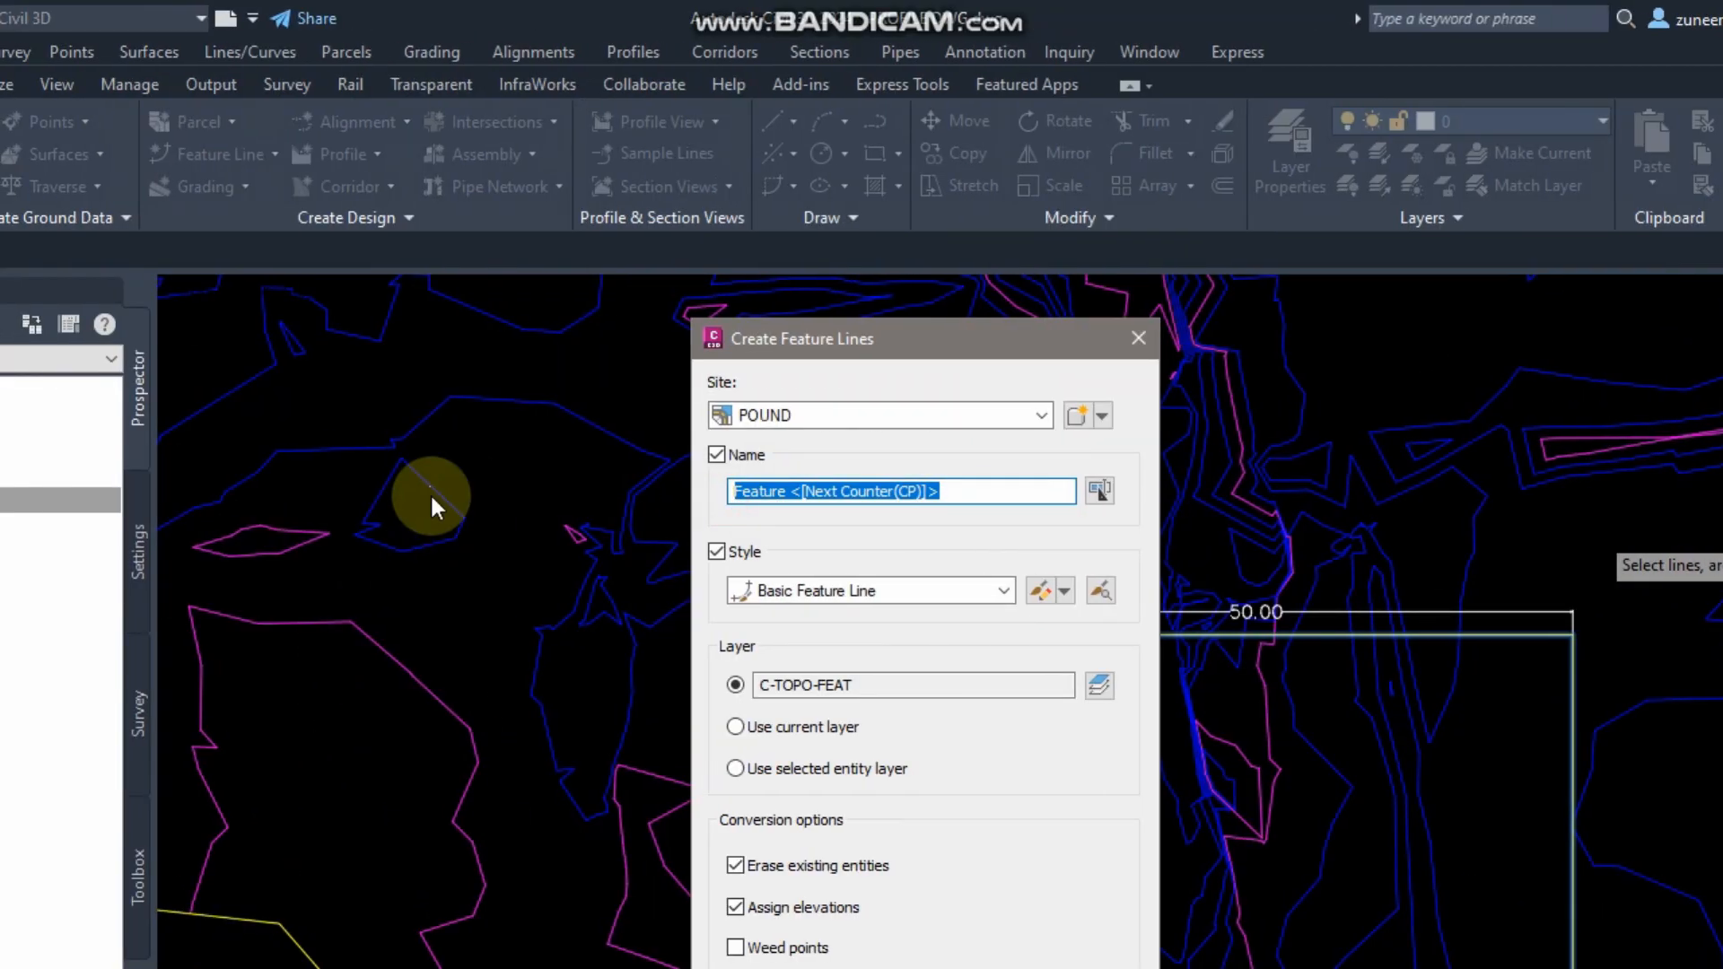
type("POUND")
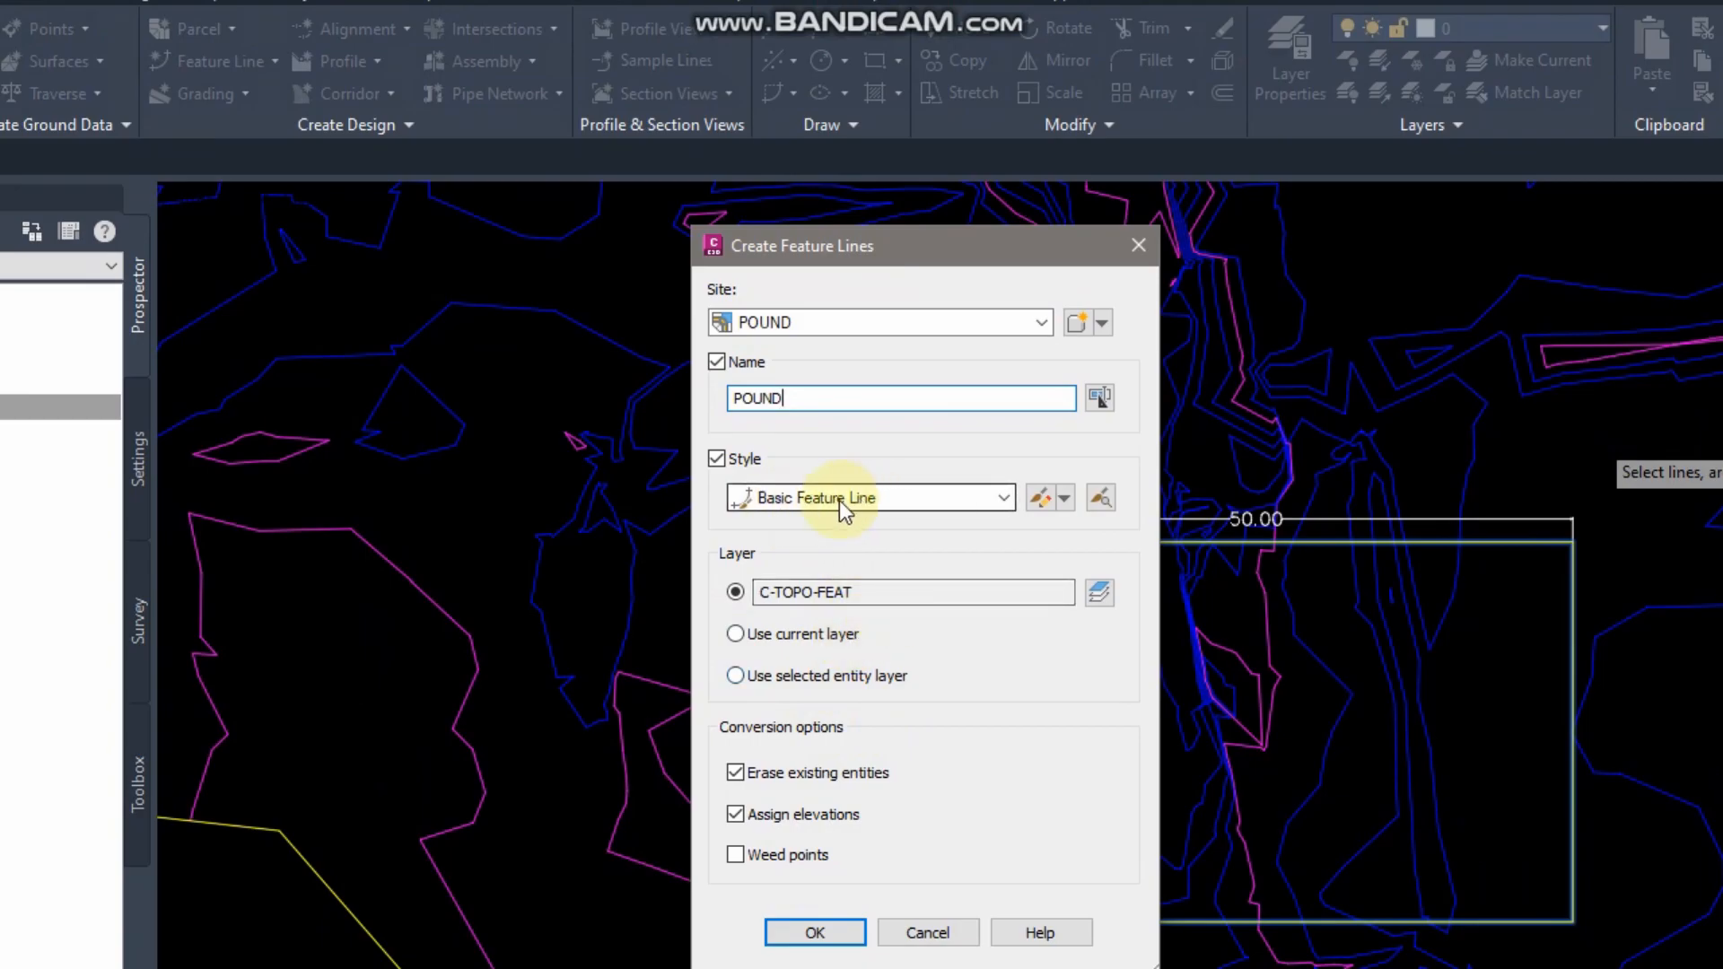
left_click(1004, 497)
left_click(1003, 497)
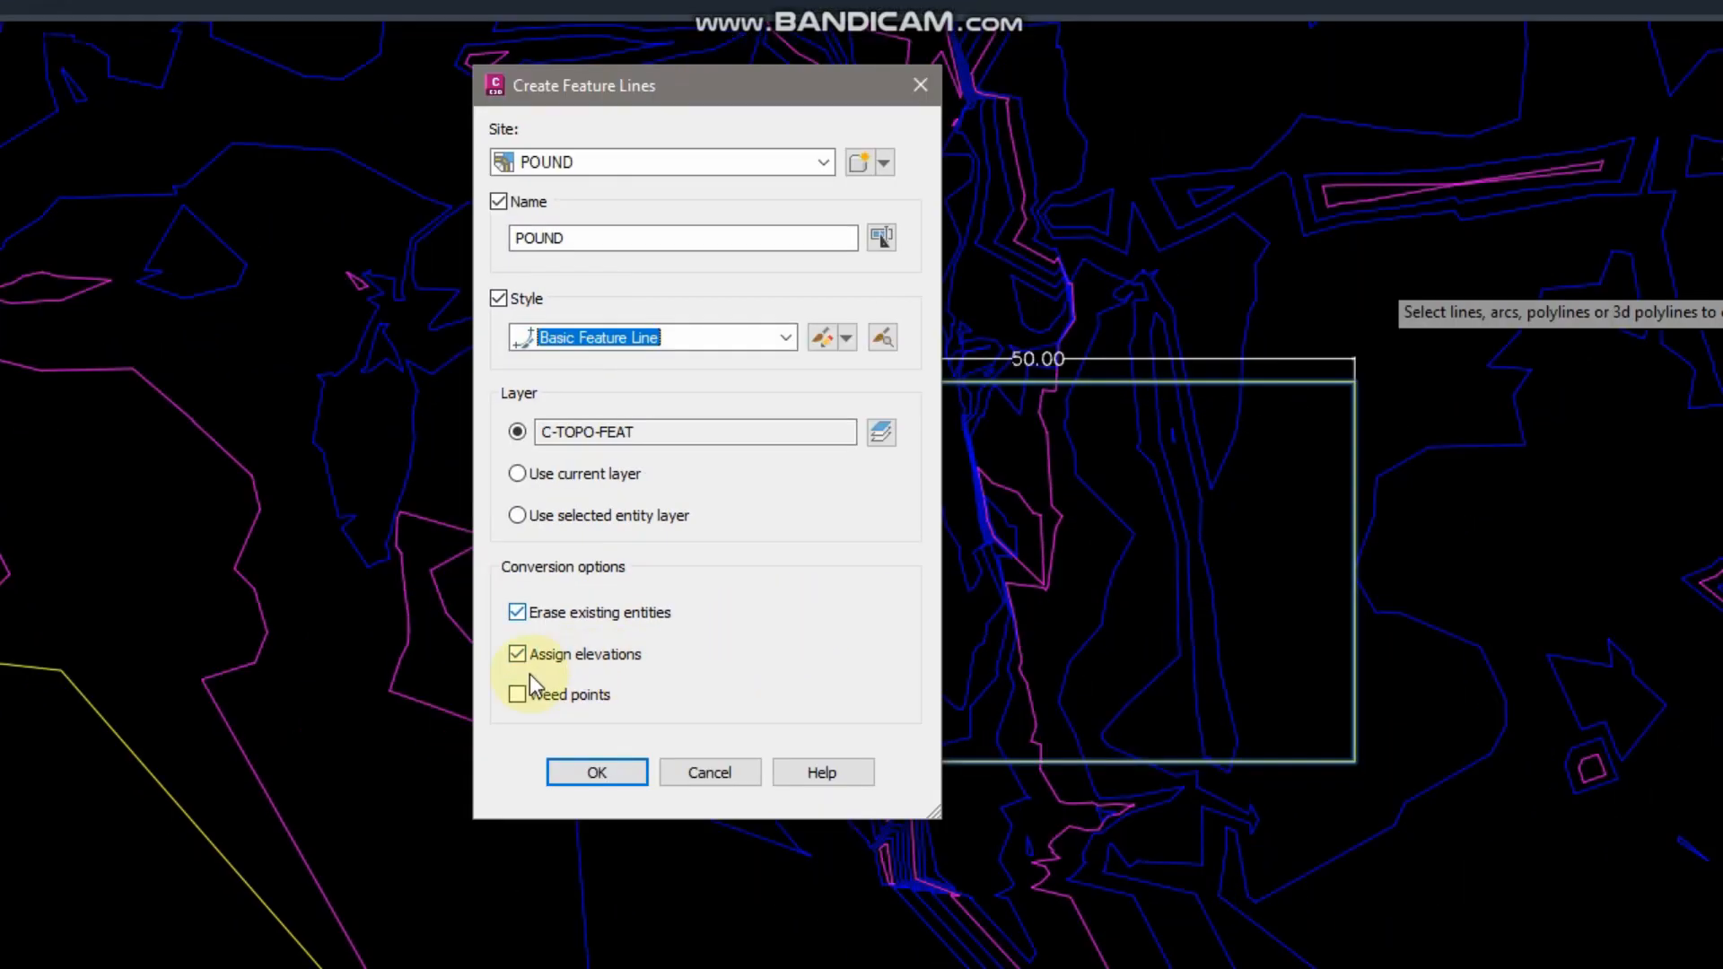
left_click(582, 770)
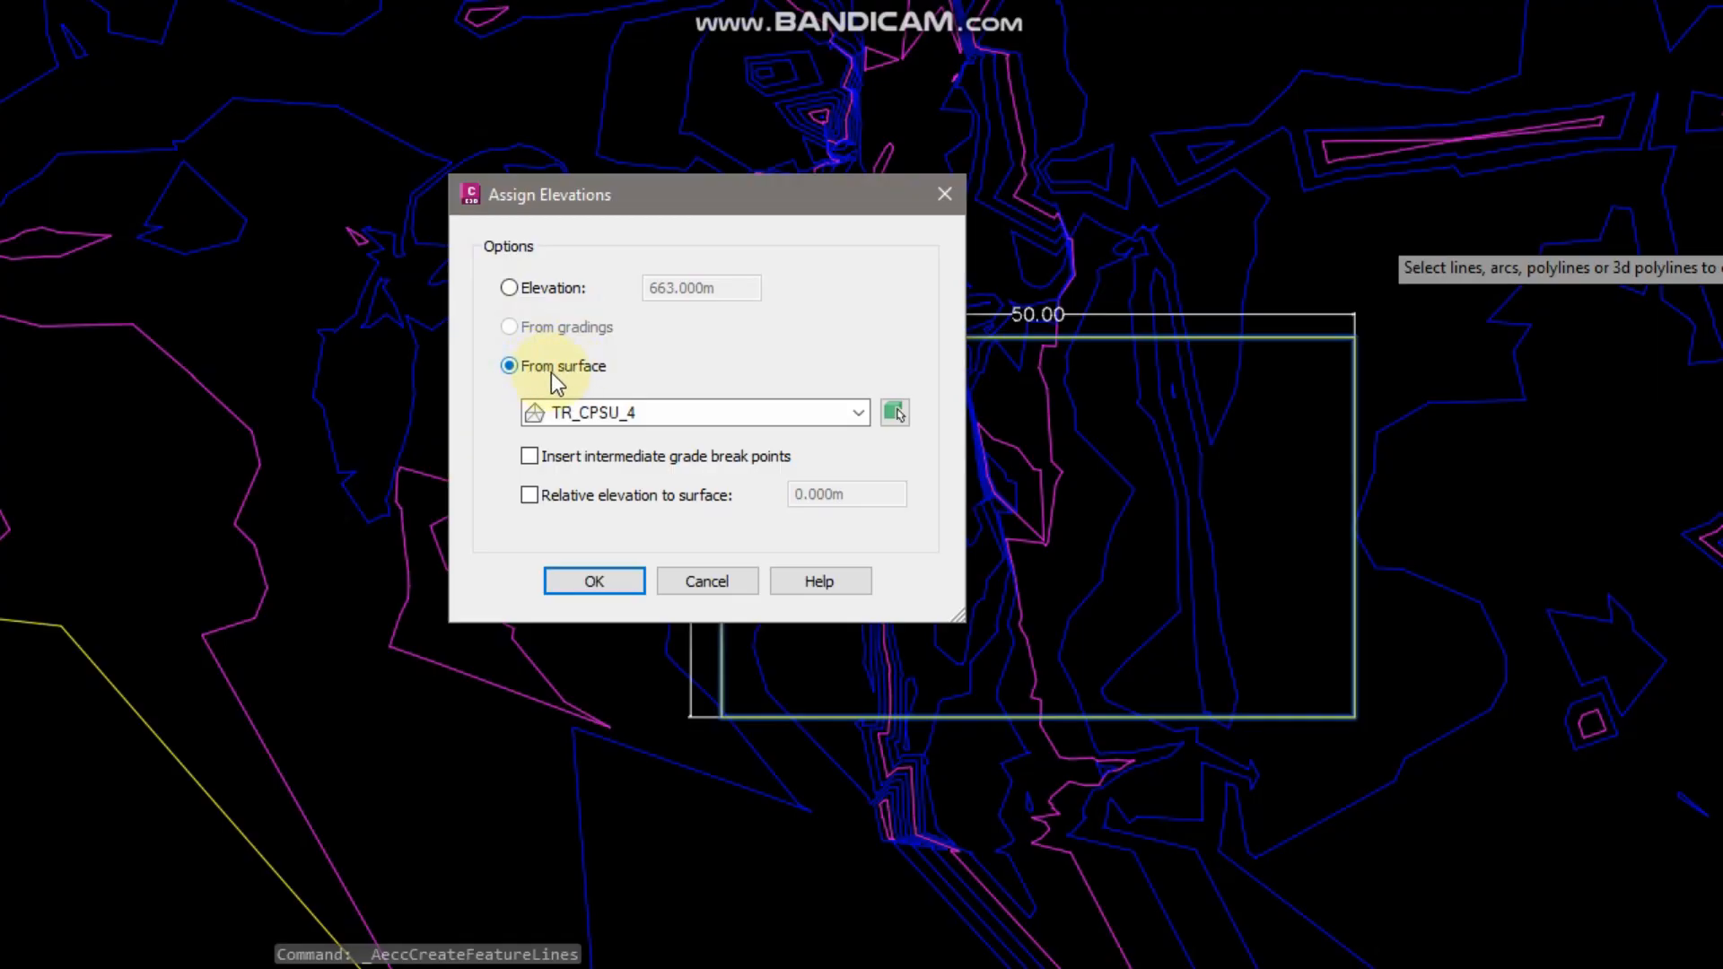
Step: Create the feature line with elevations from surface TR_CPSU_4, leaving relative elevation to surface switched off
left_click(895, 413)
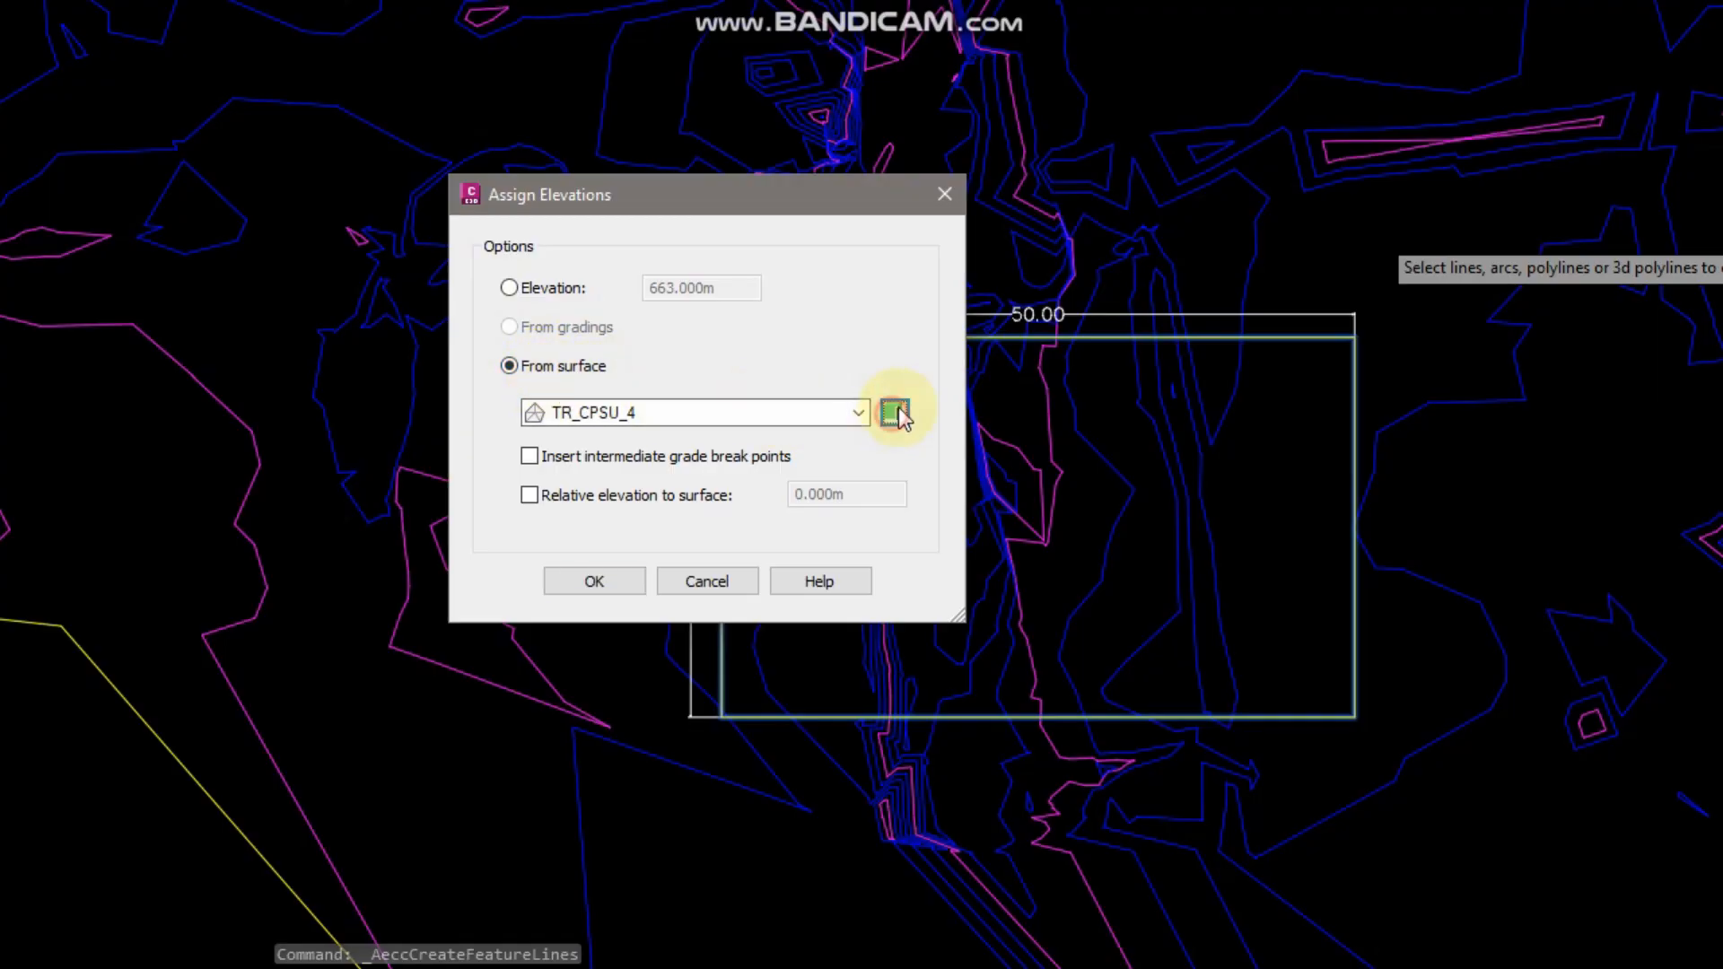
left_click(974, 171)
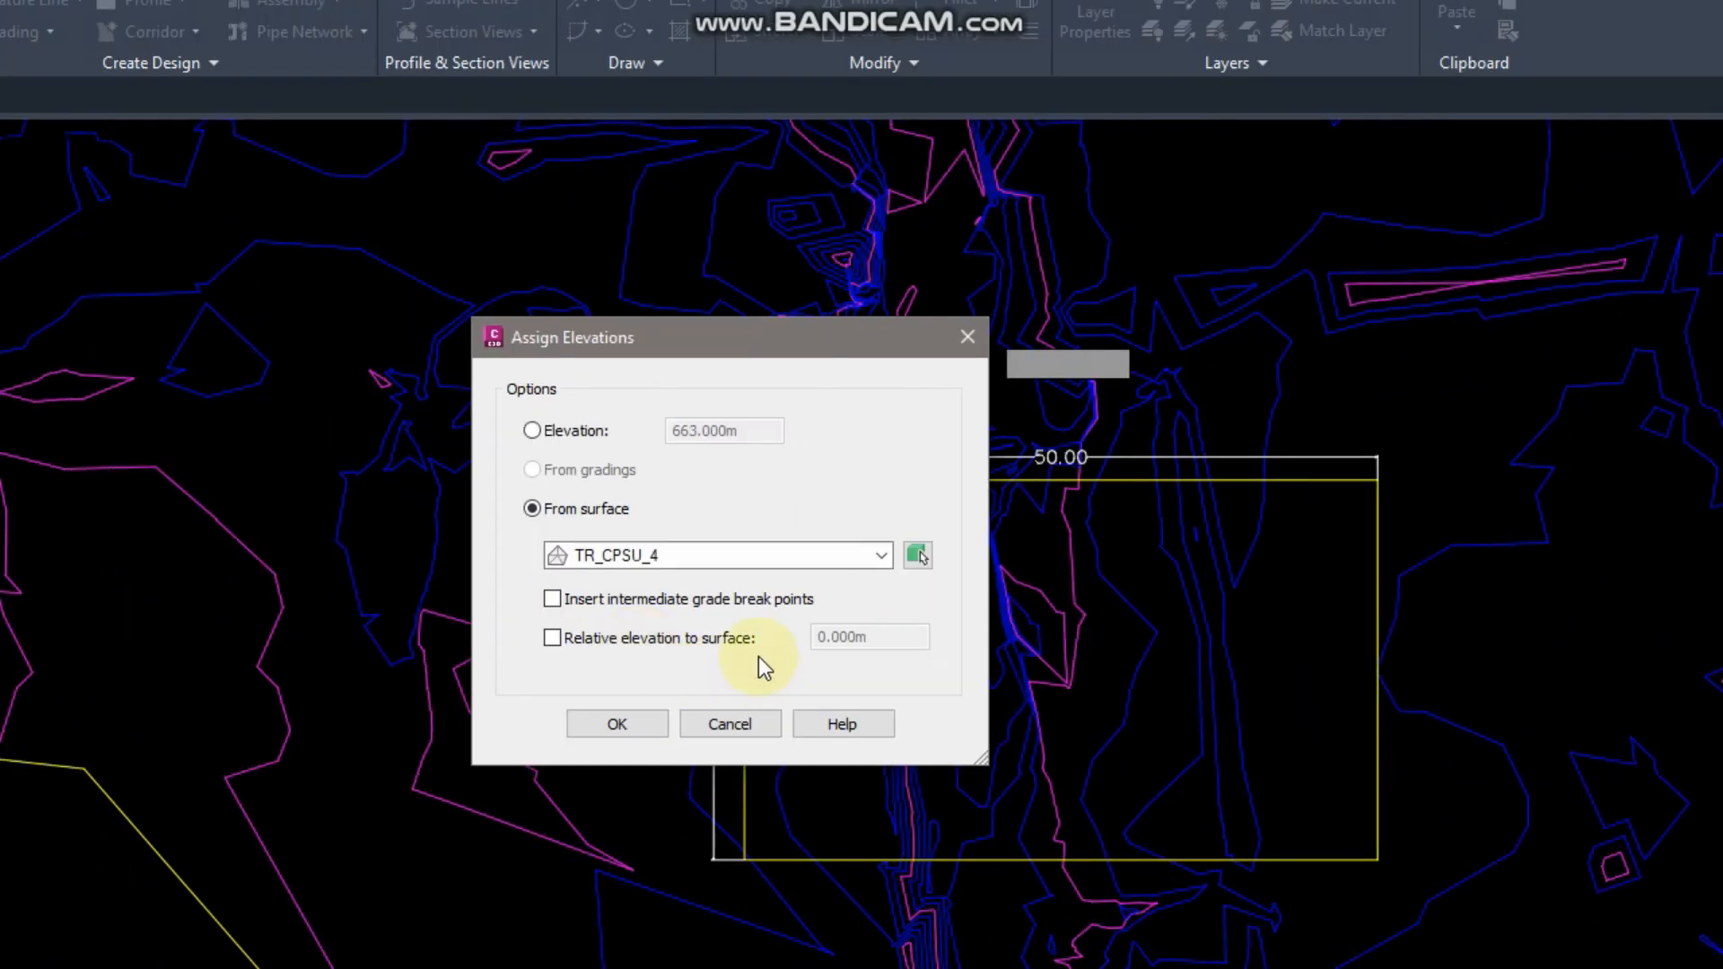
left_click(611, 586)
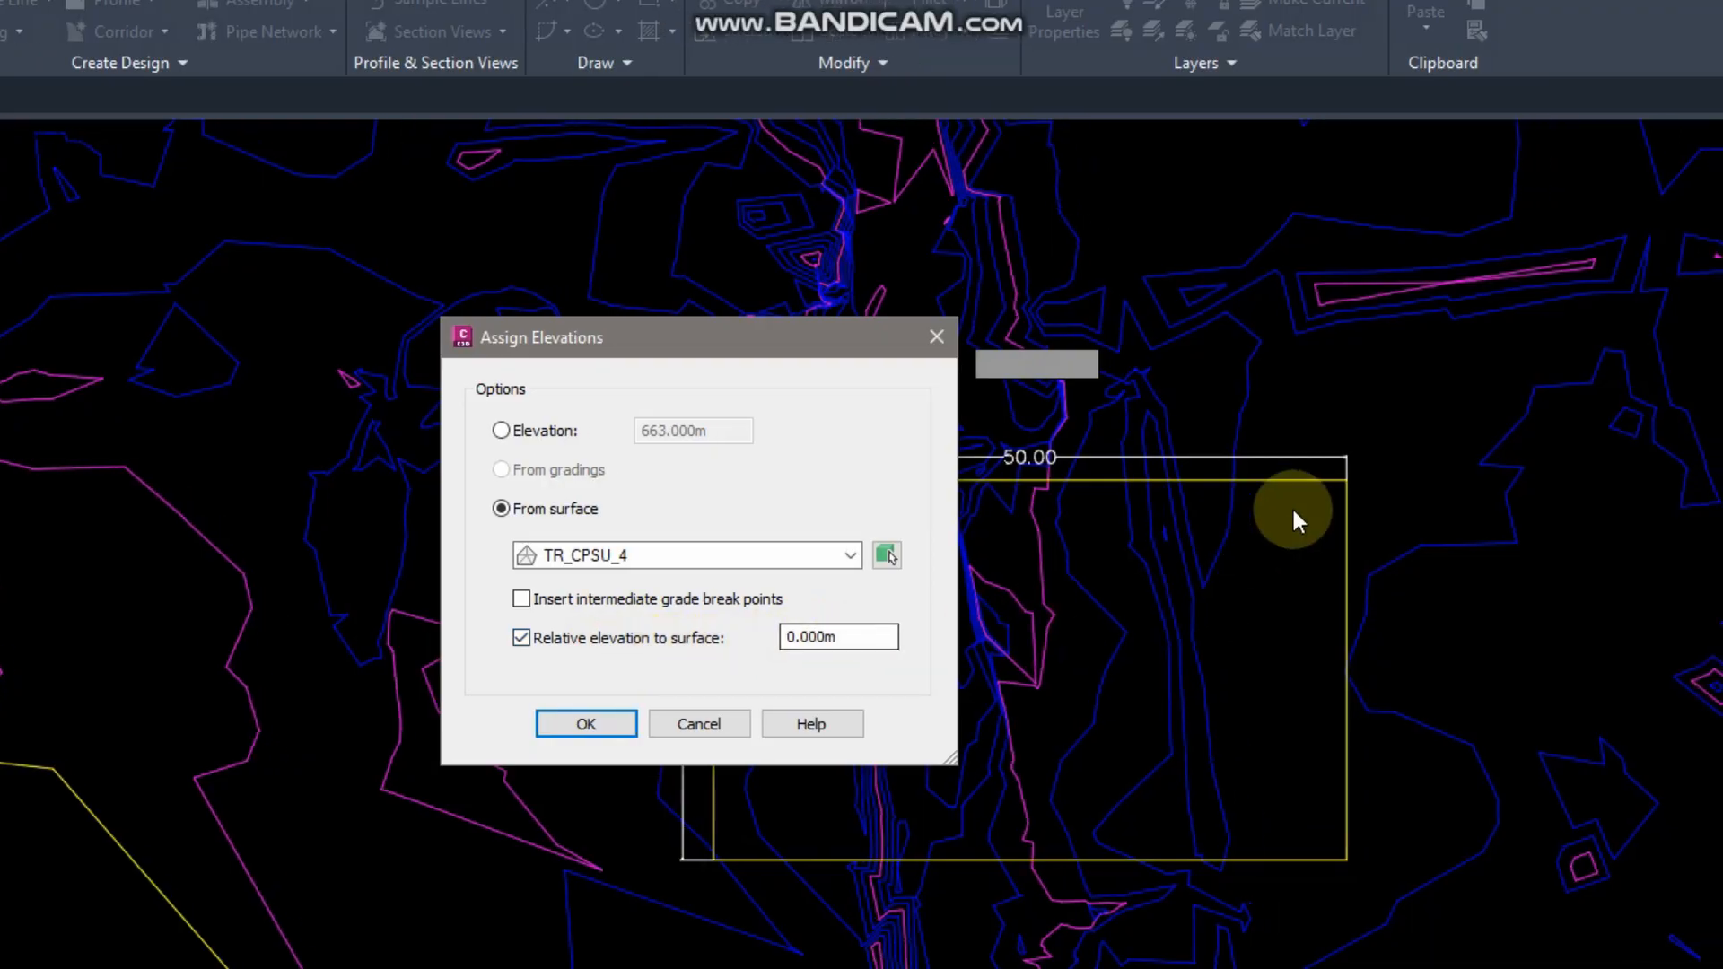
left_click(539, 638)
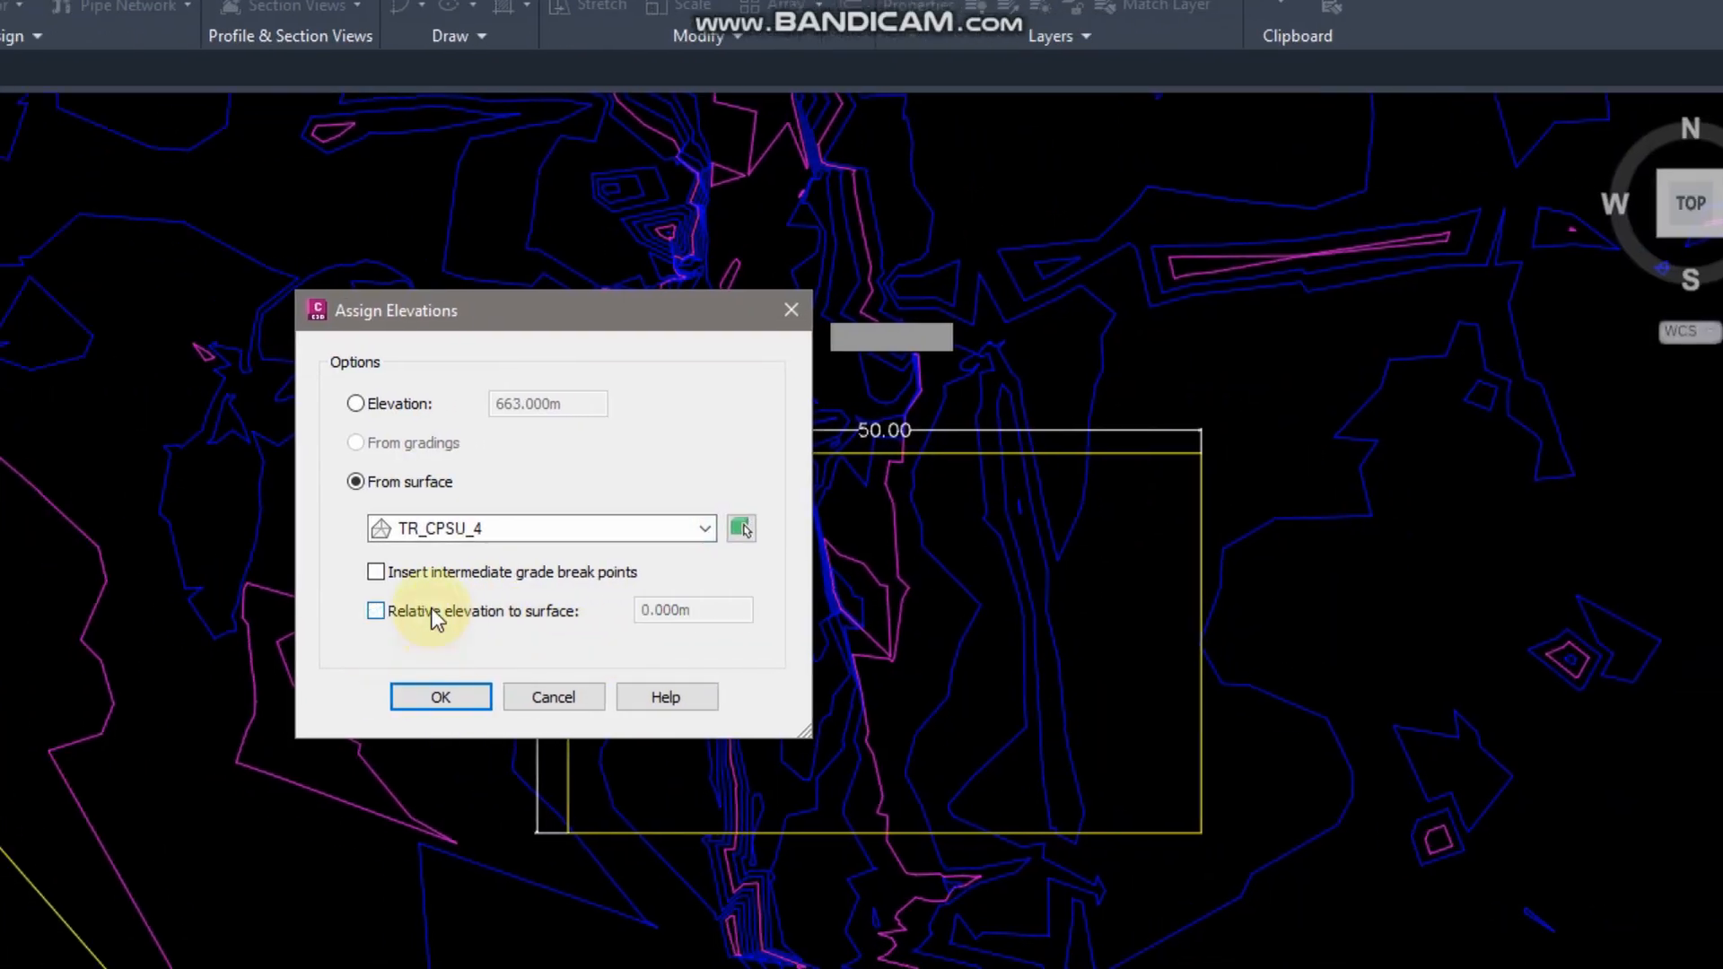
left_click(531, 700)
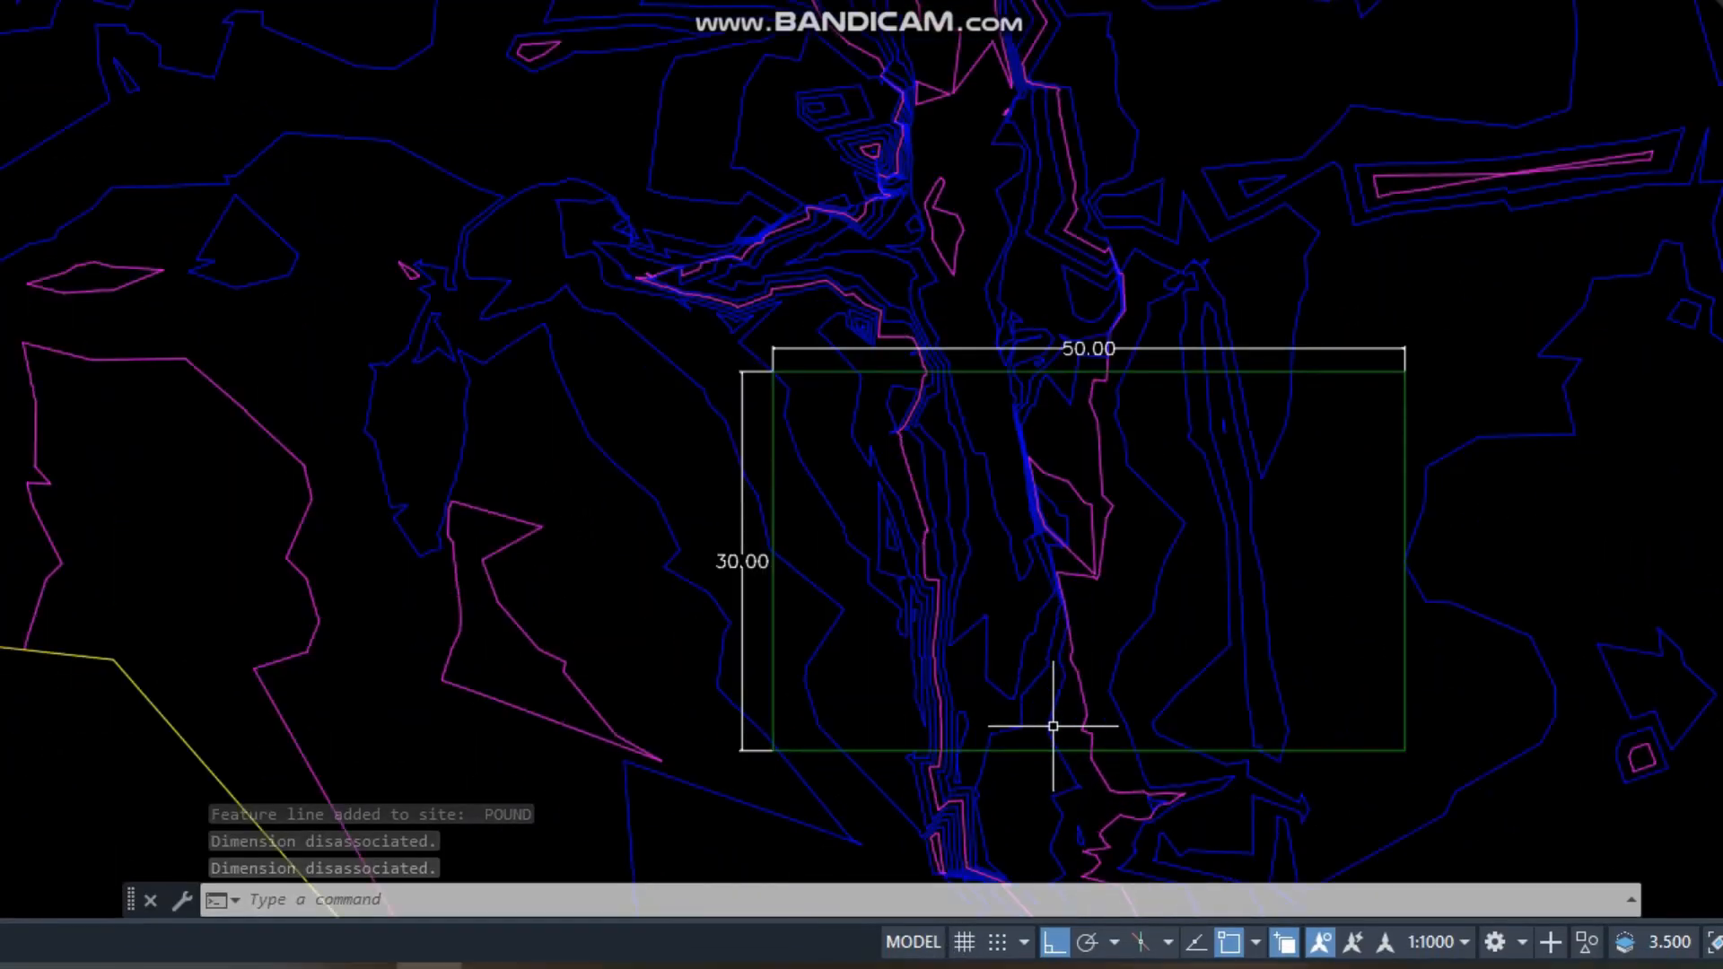
Step: Open feature line POUND in the Elevation Editor and set the elevation at station 0+000.00 to 660 m
left_click(1288, 371)
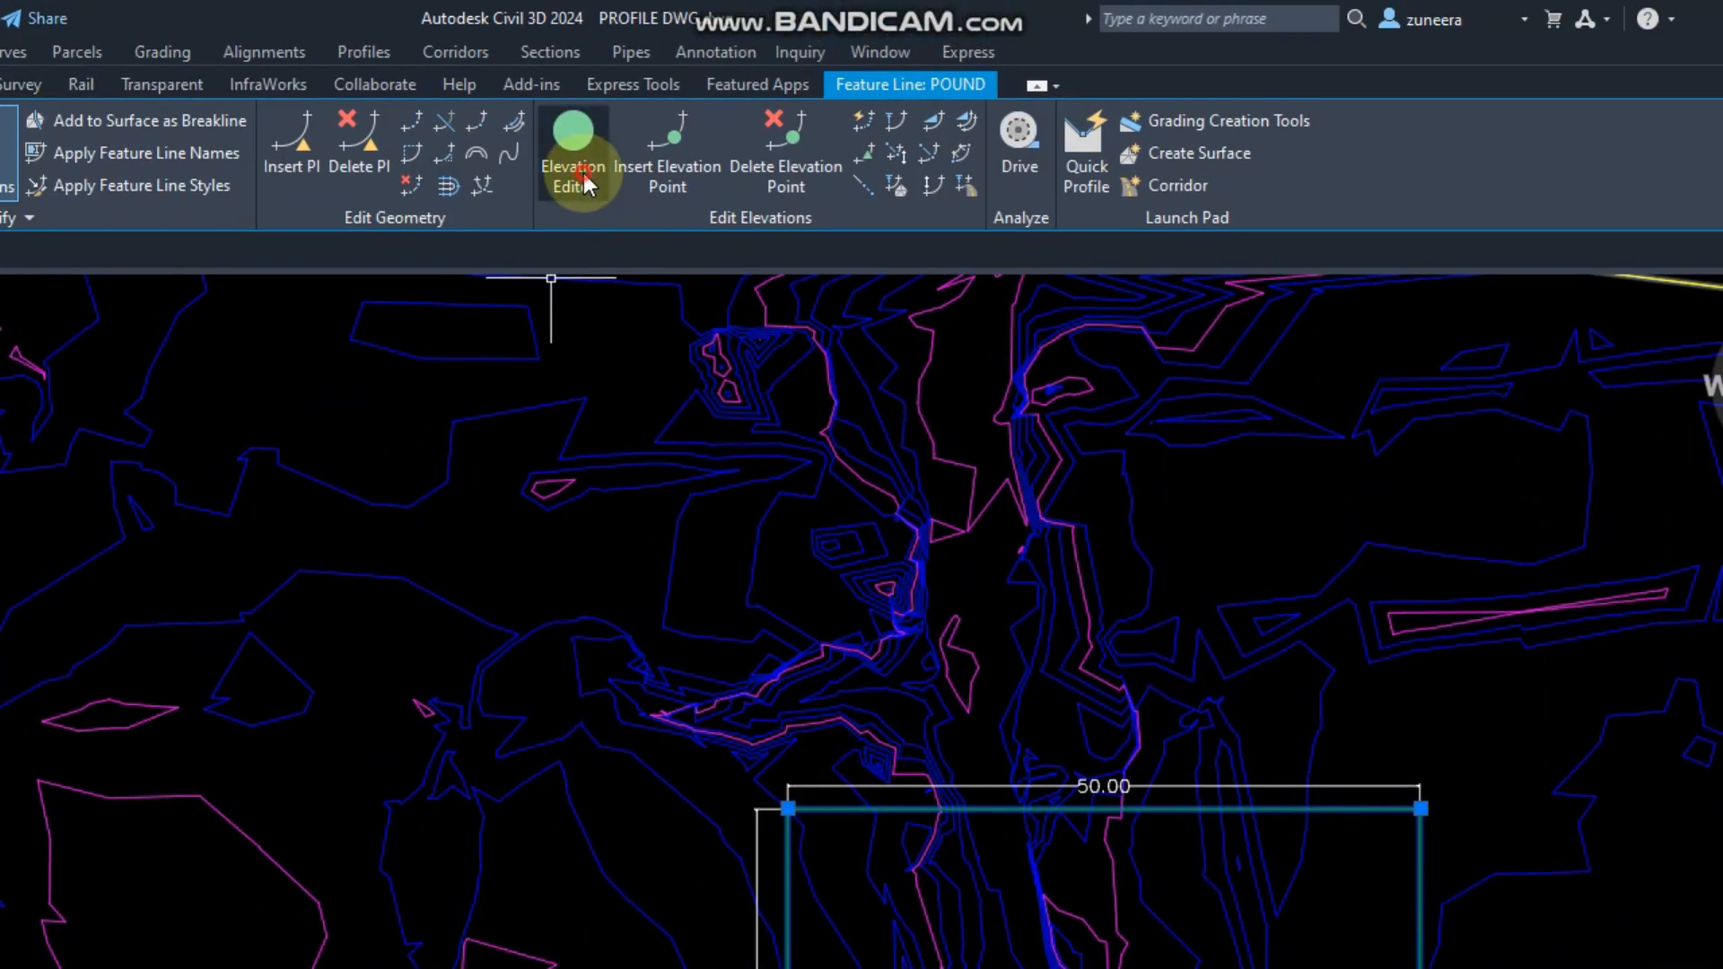
left_click(579, 174)
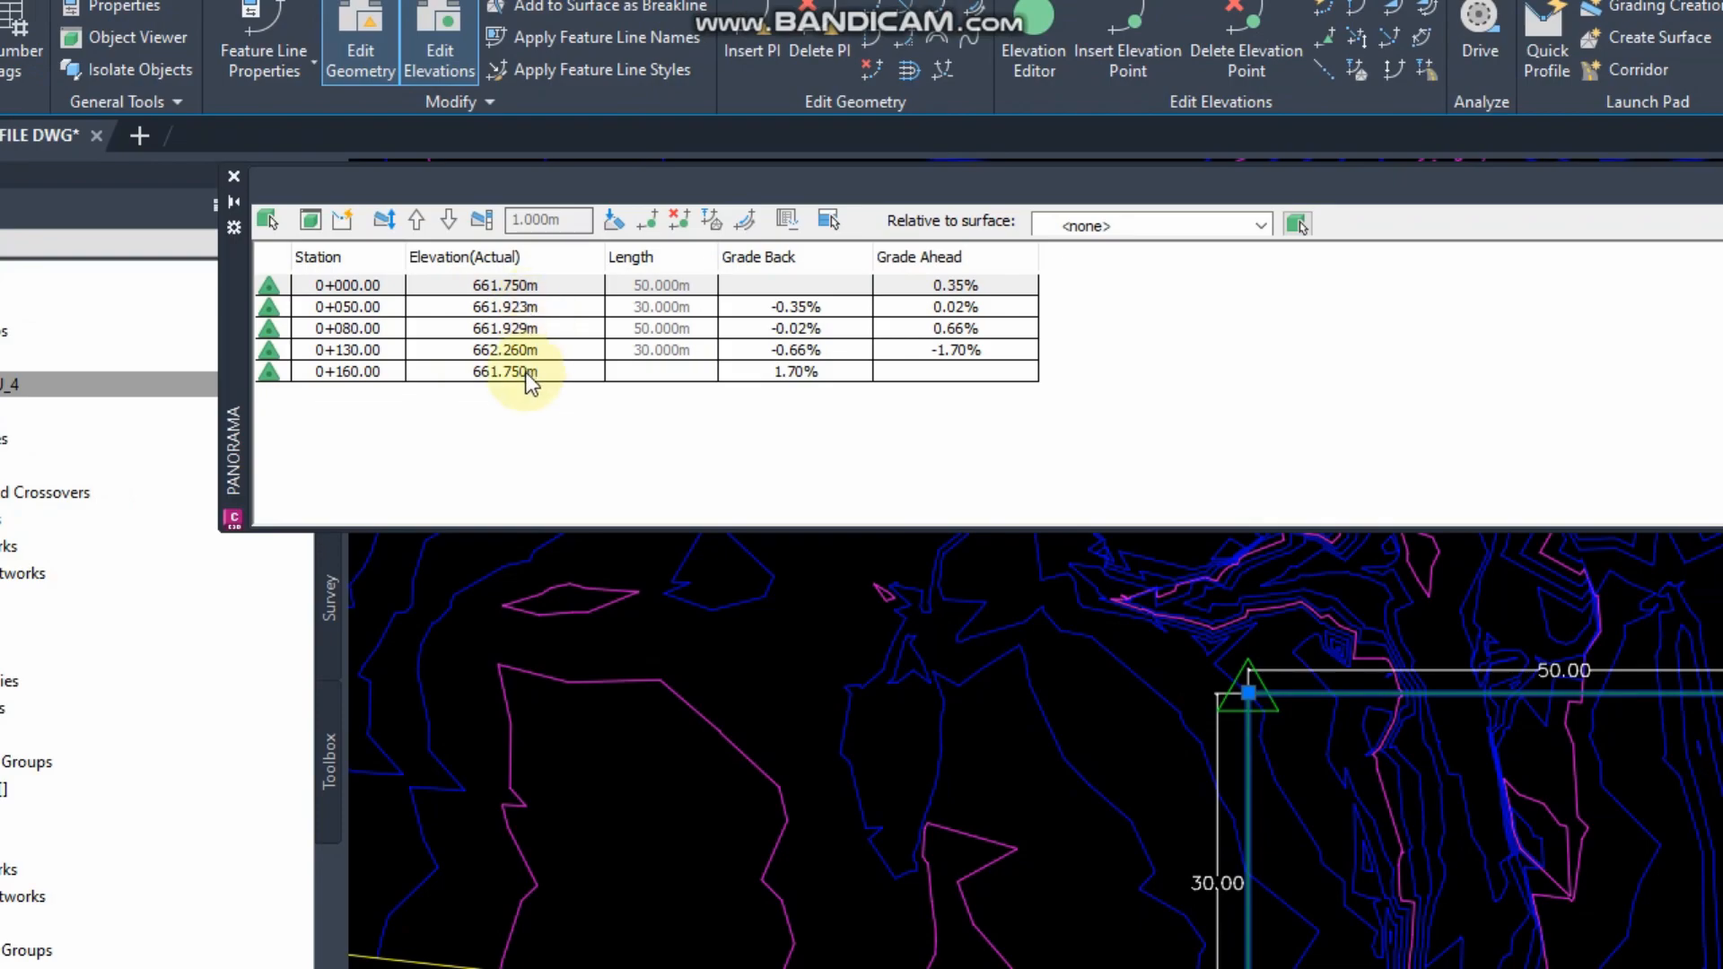
double_click(512, 285)
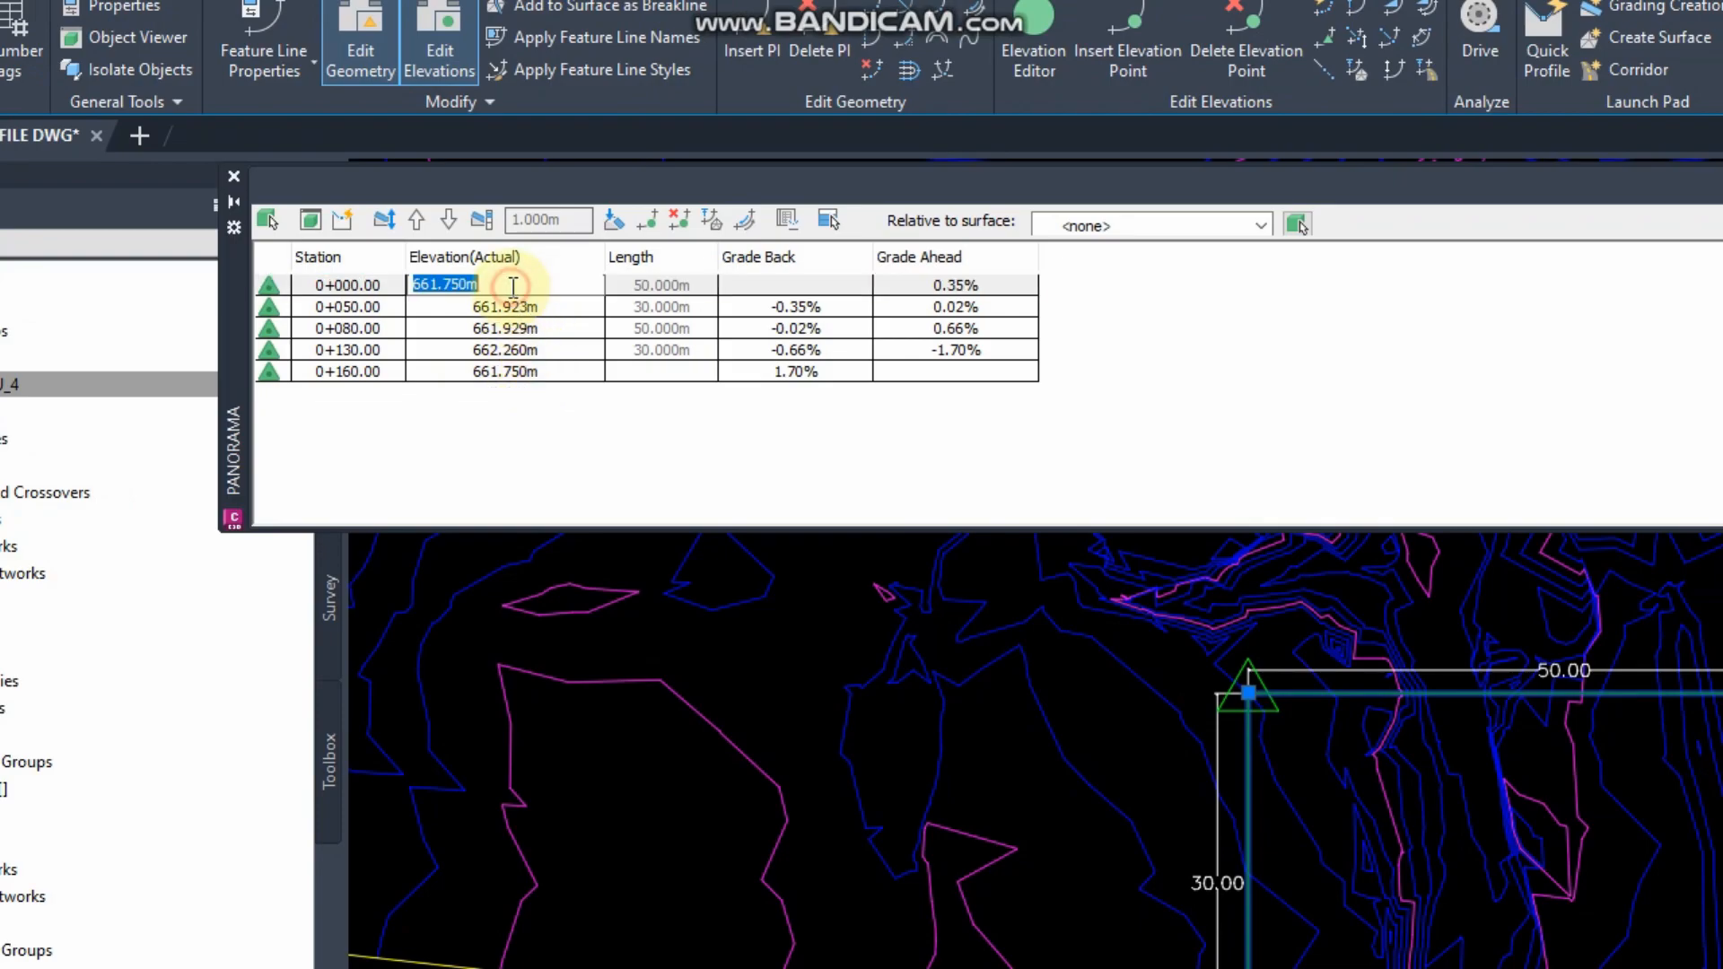
left_click(508, 404)
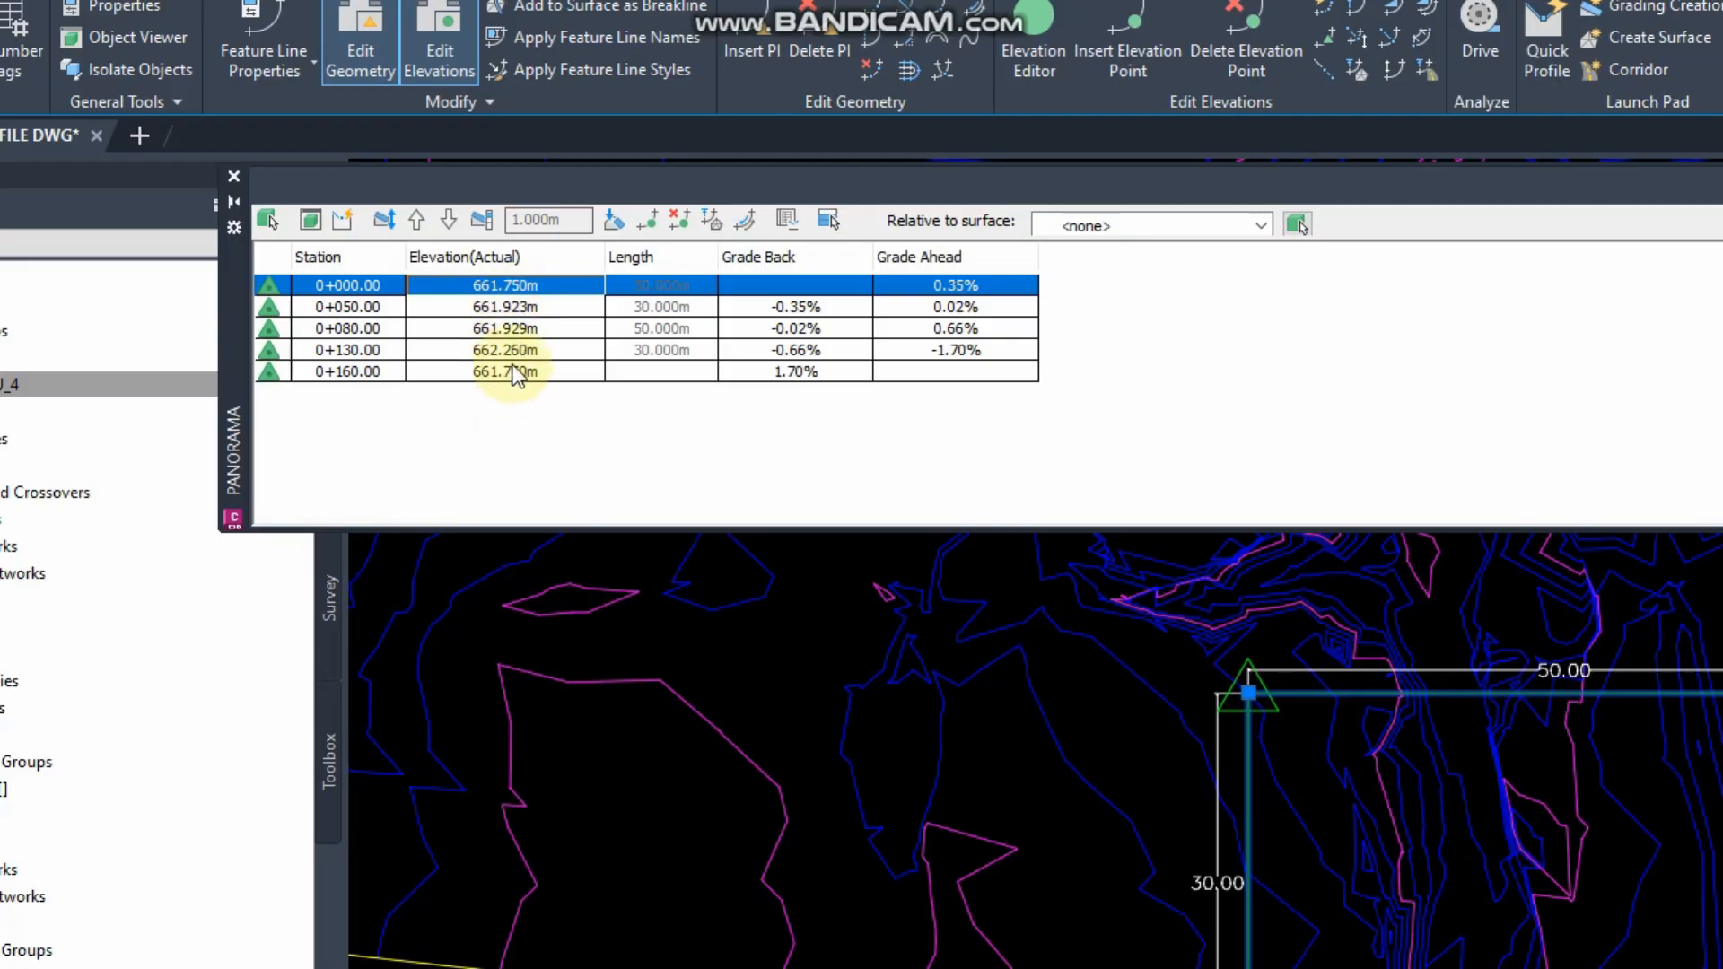
left_click(535, 285)
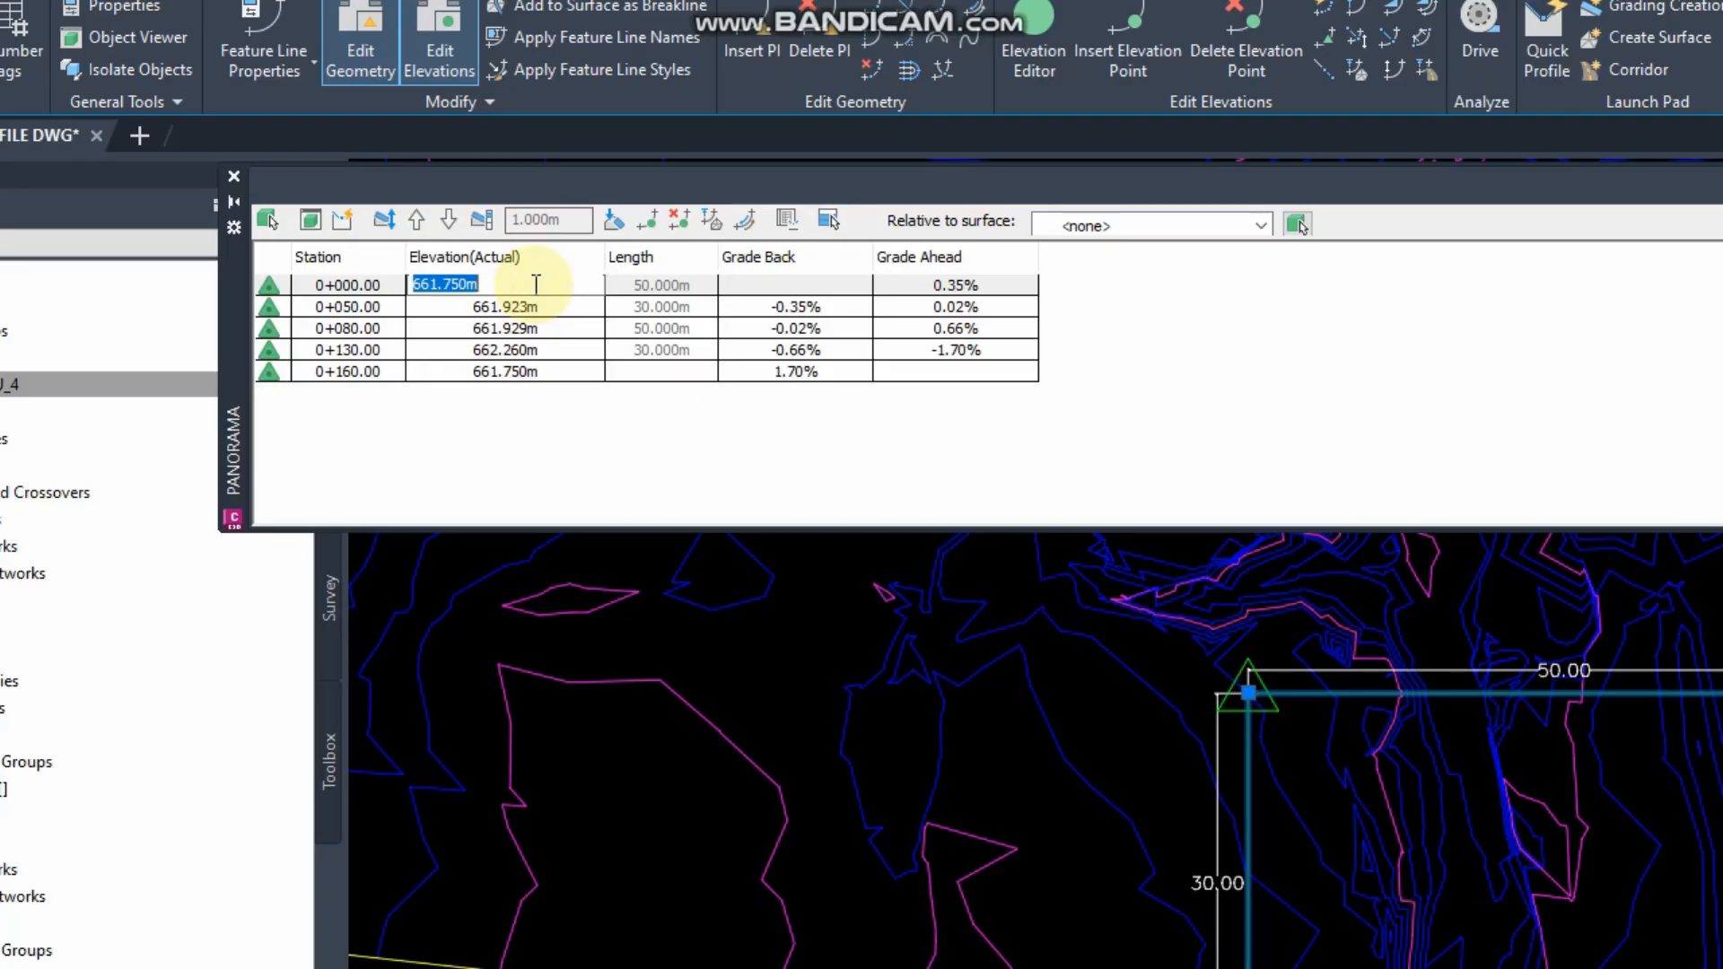
type("660")
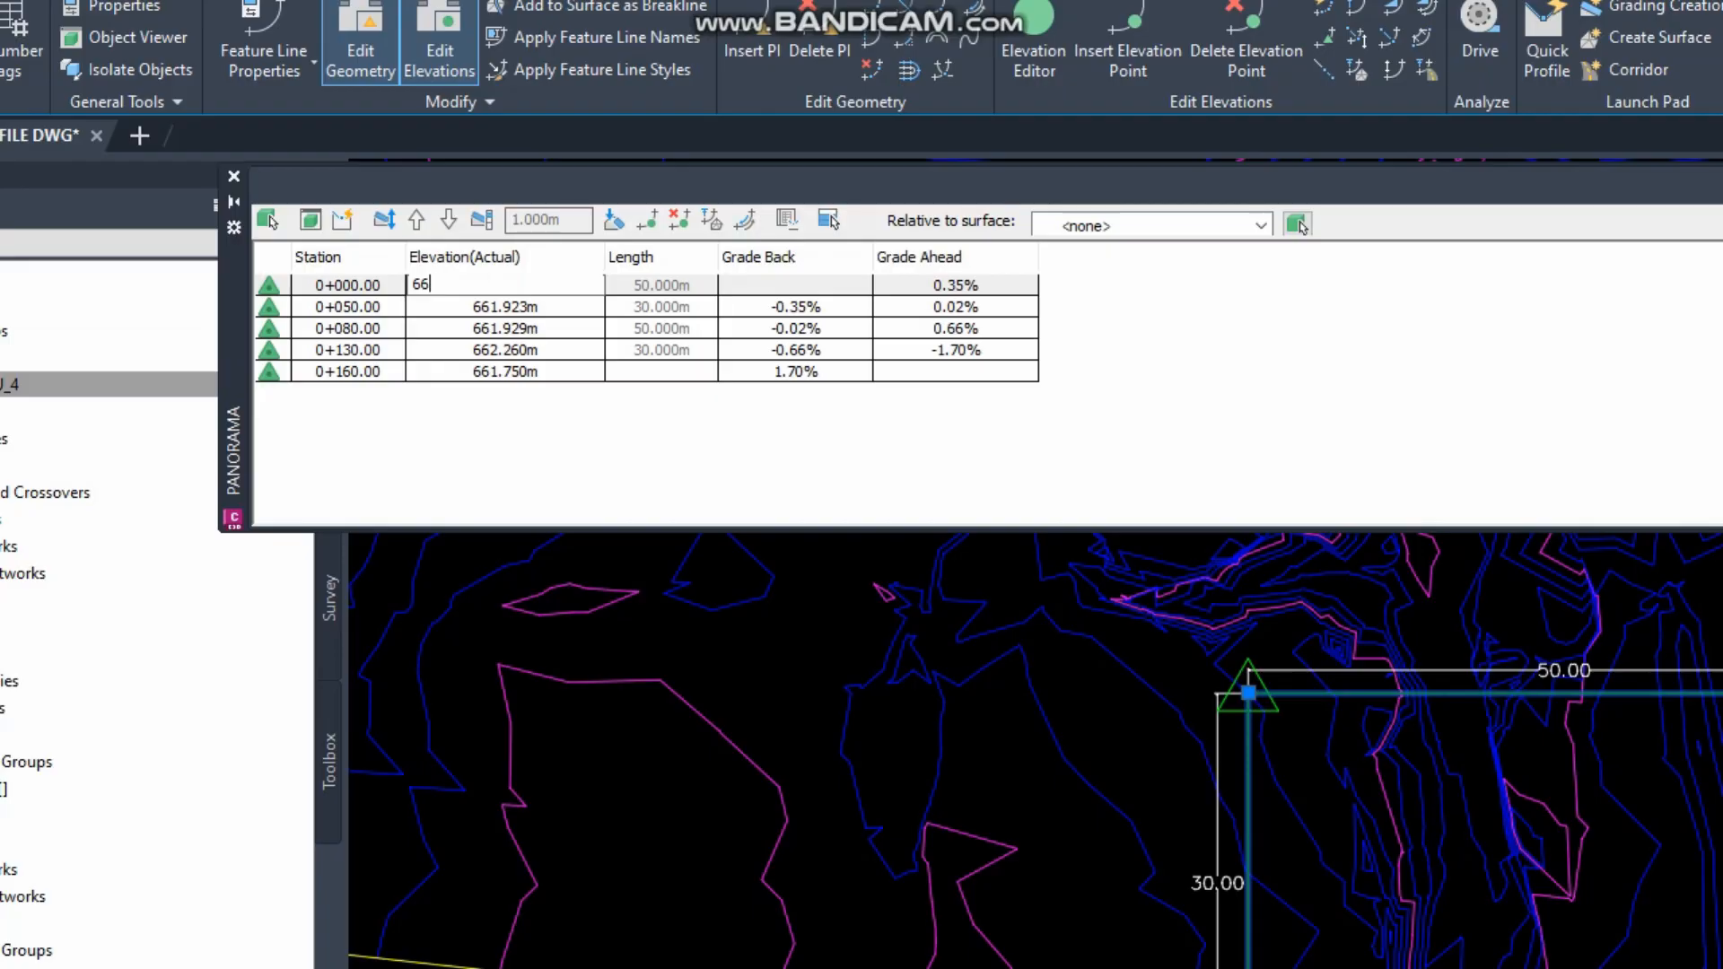
Step: Set the elevations at stations 0+050.00, 0+080.00 and 0+130.00 to 660 m, and close the elevation table
left_click(527, 305)
left_click(528, 305)
type("660.000m")
left_click(523, 329)
left_click(522, 328)
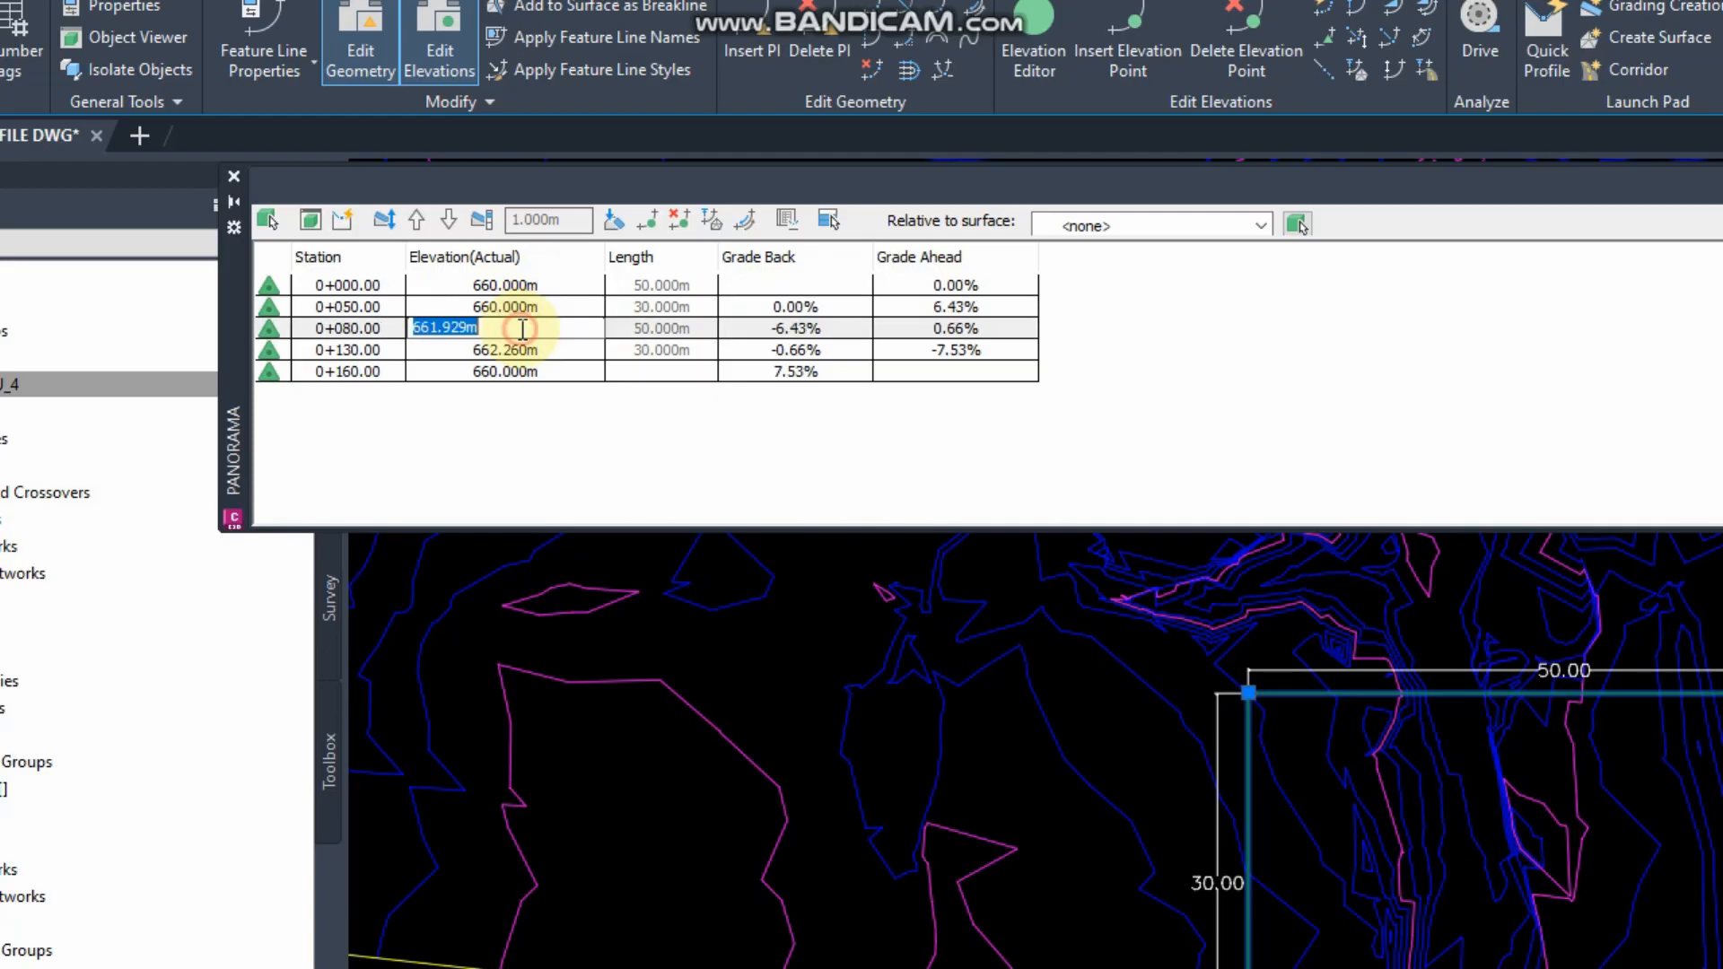
type("660")
left_click(547, 349)
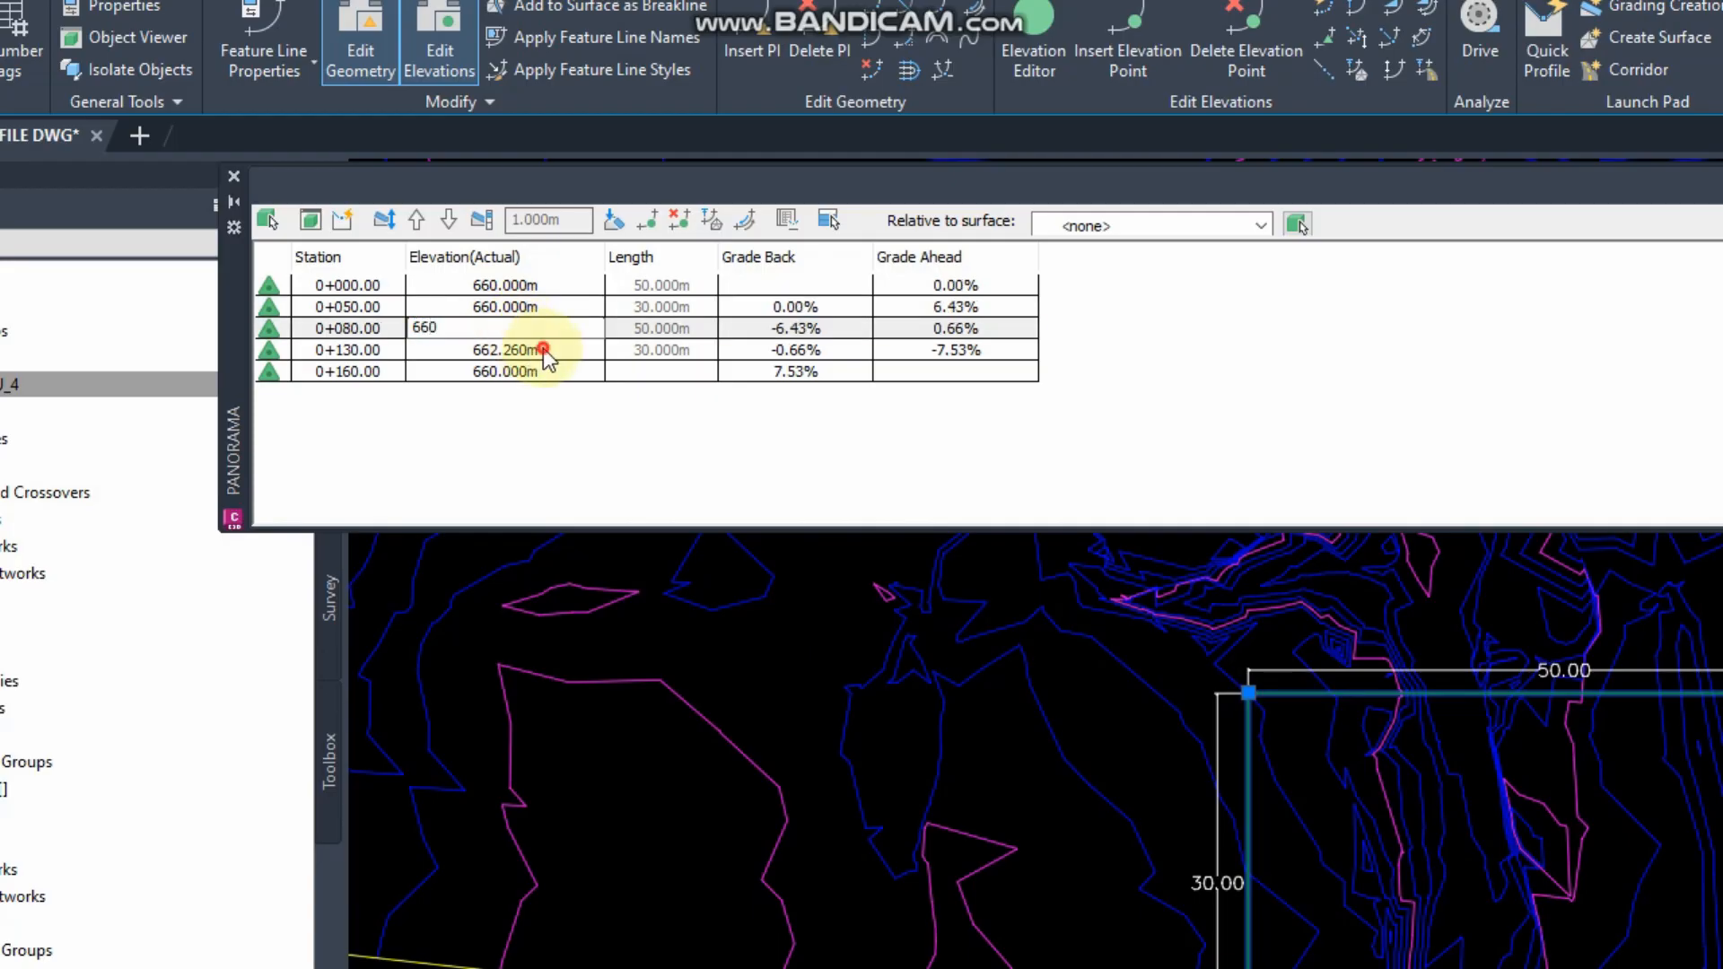
left_click(545, 350)
type("660")
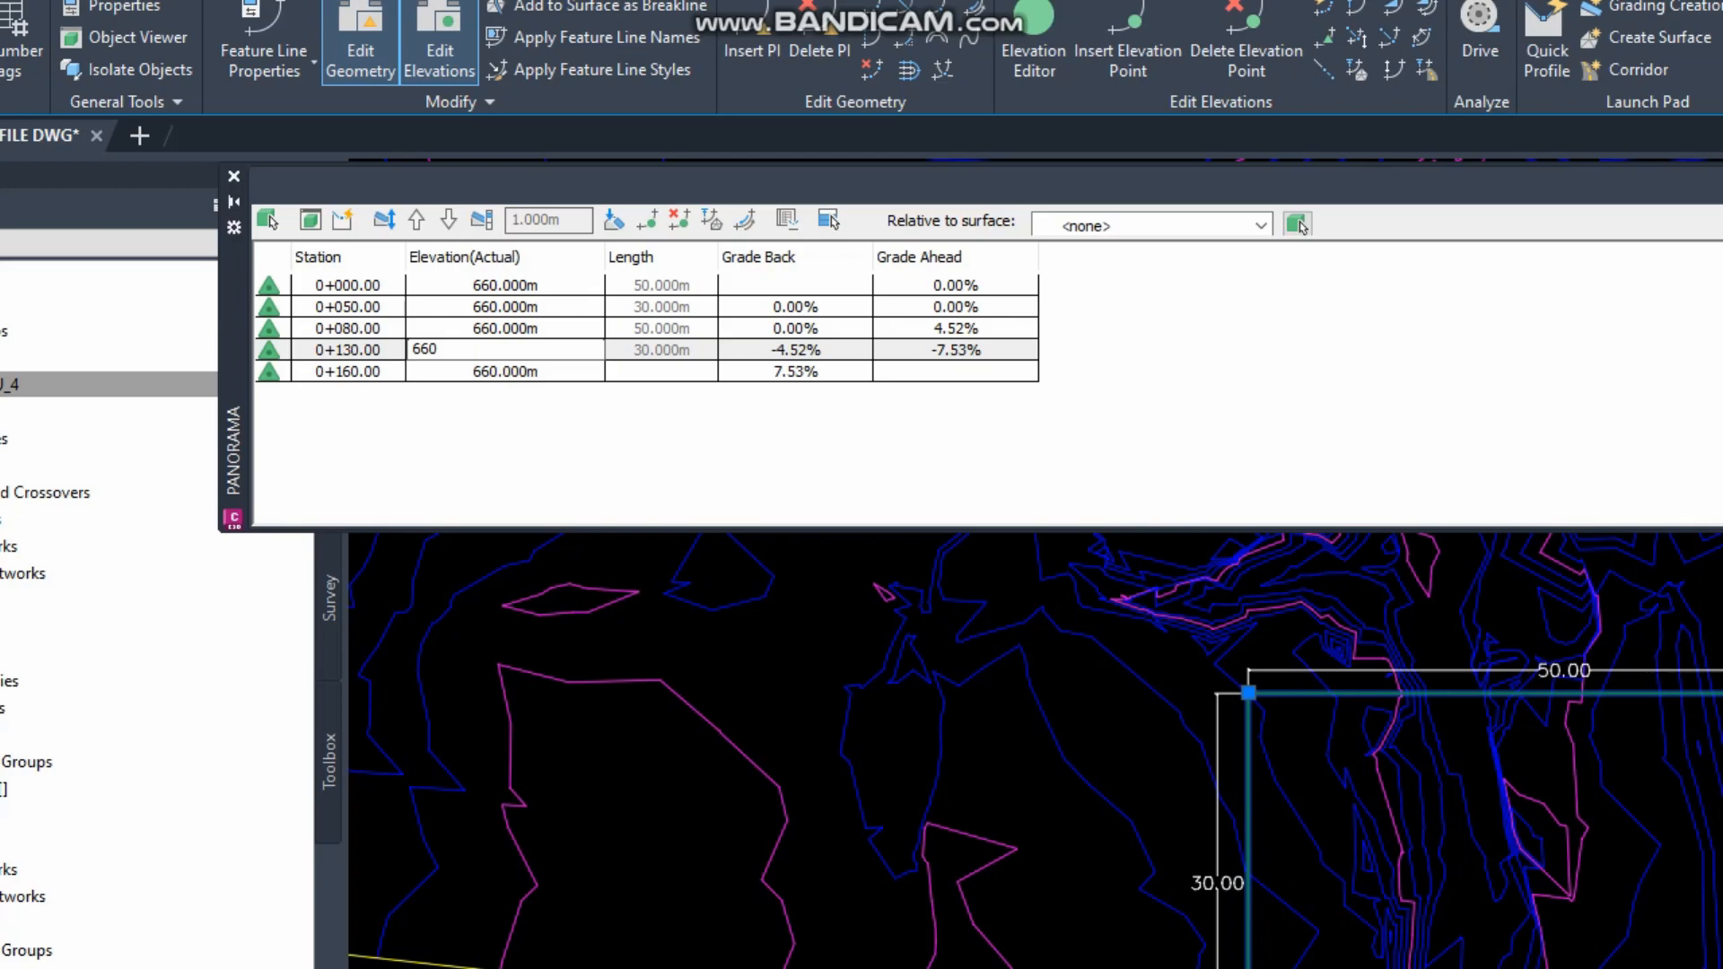
left_click(547, 371)
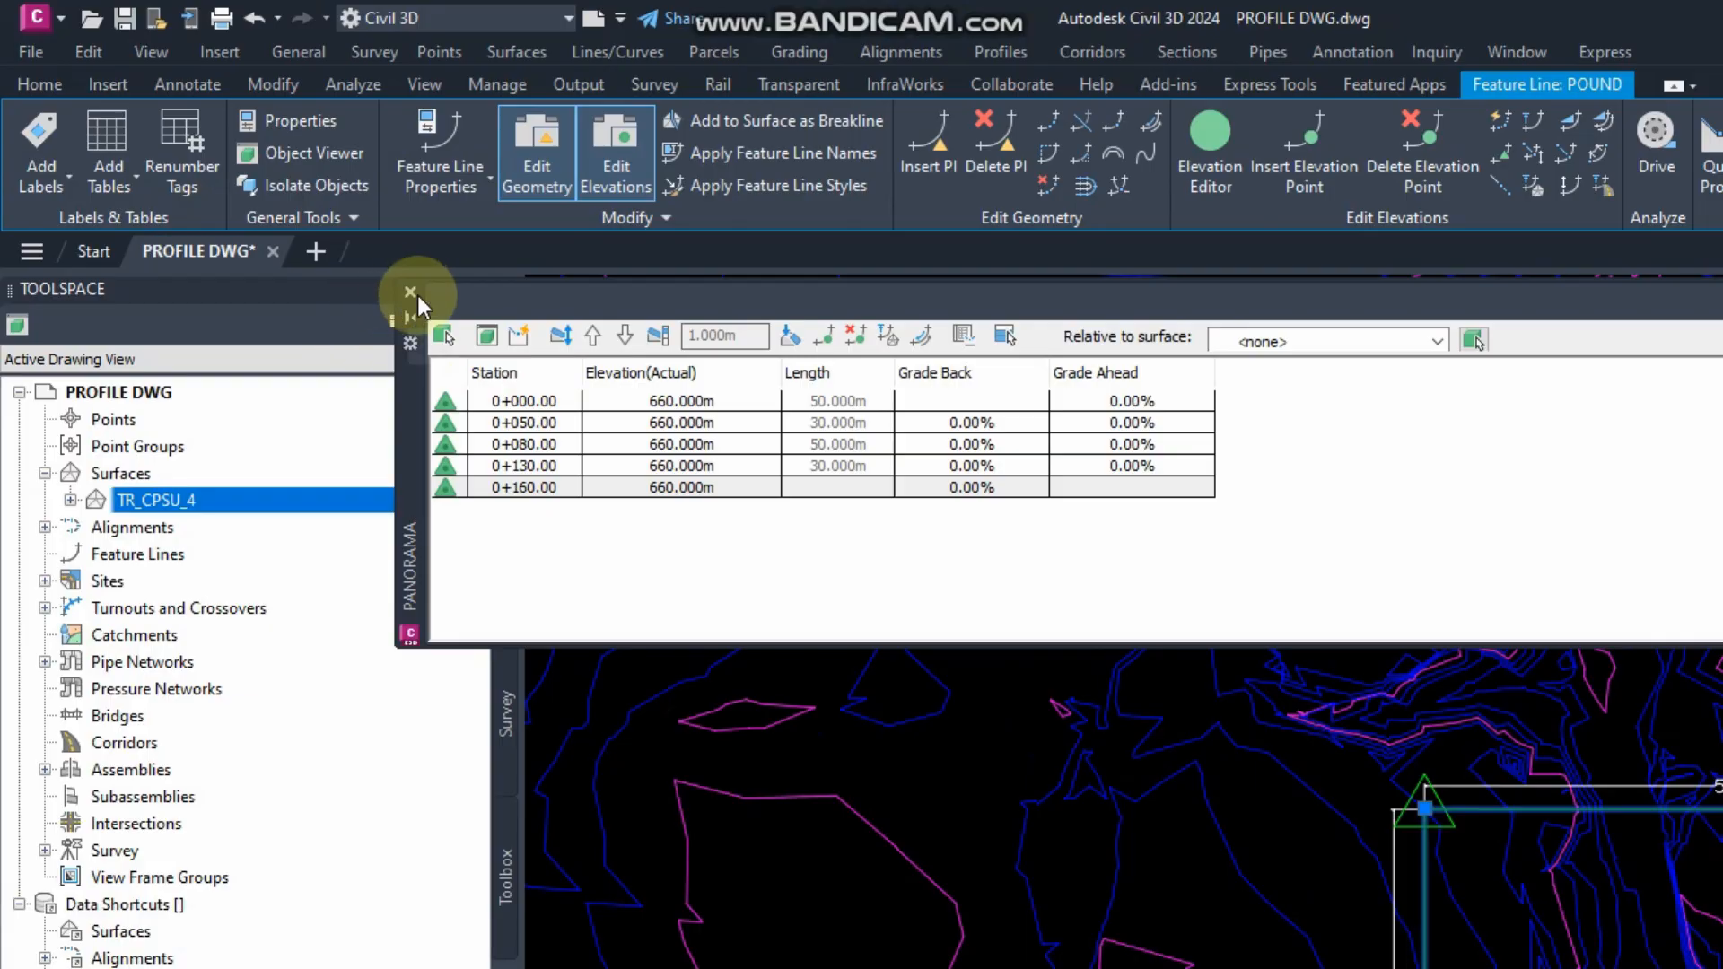
left_click(206, 176)
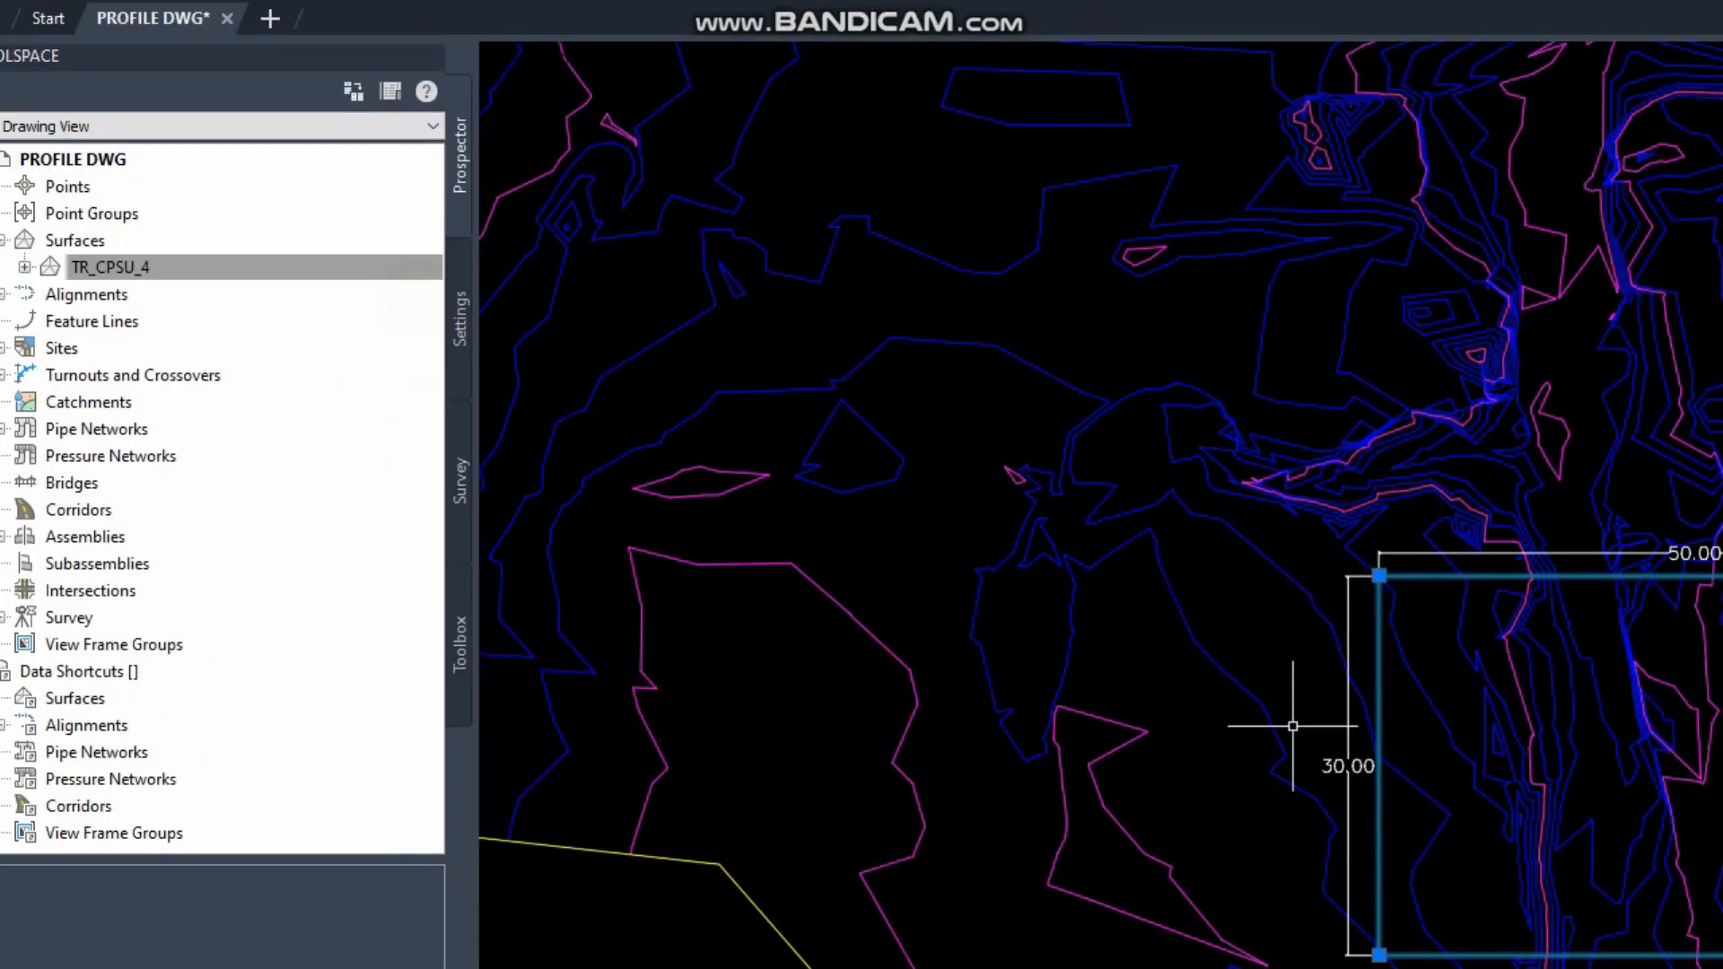
key("Escape")
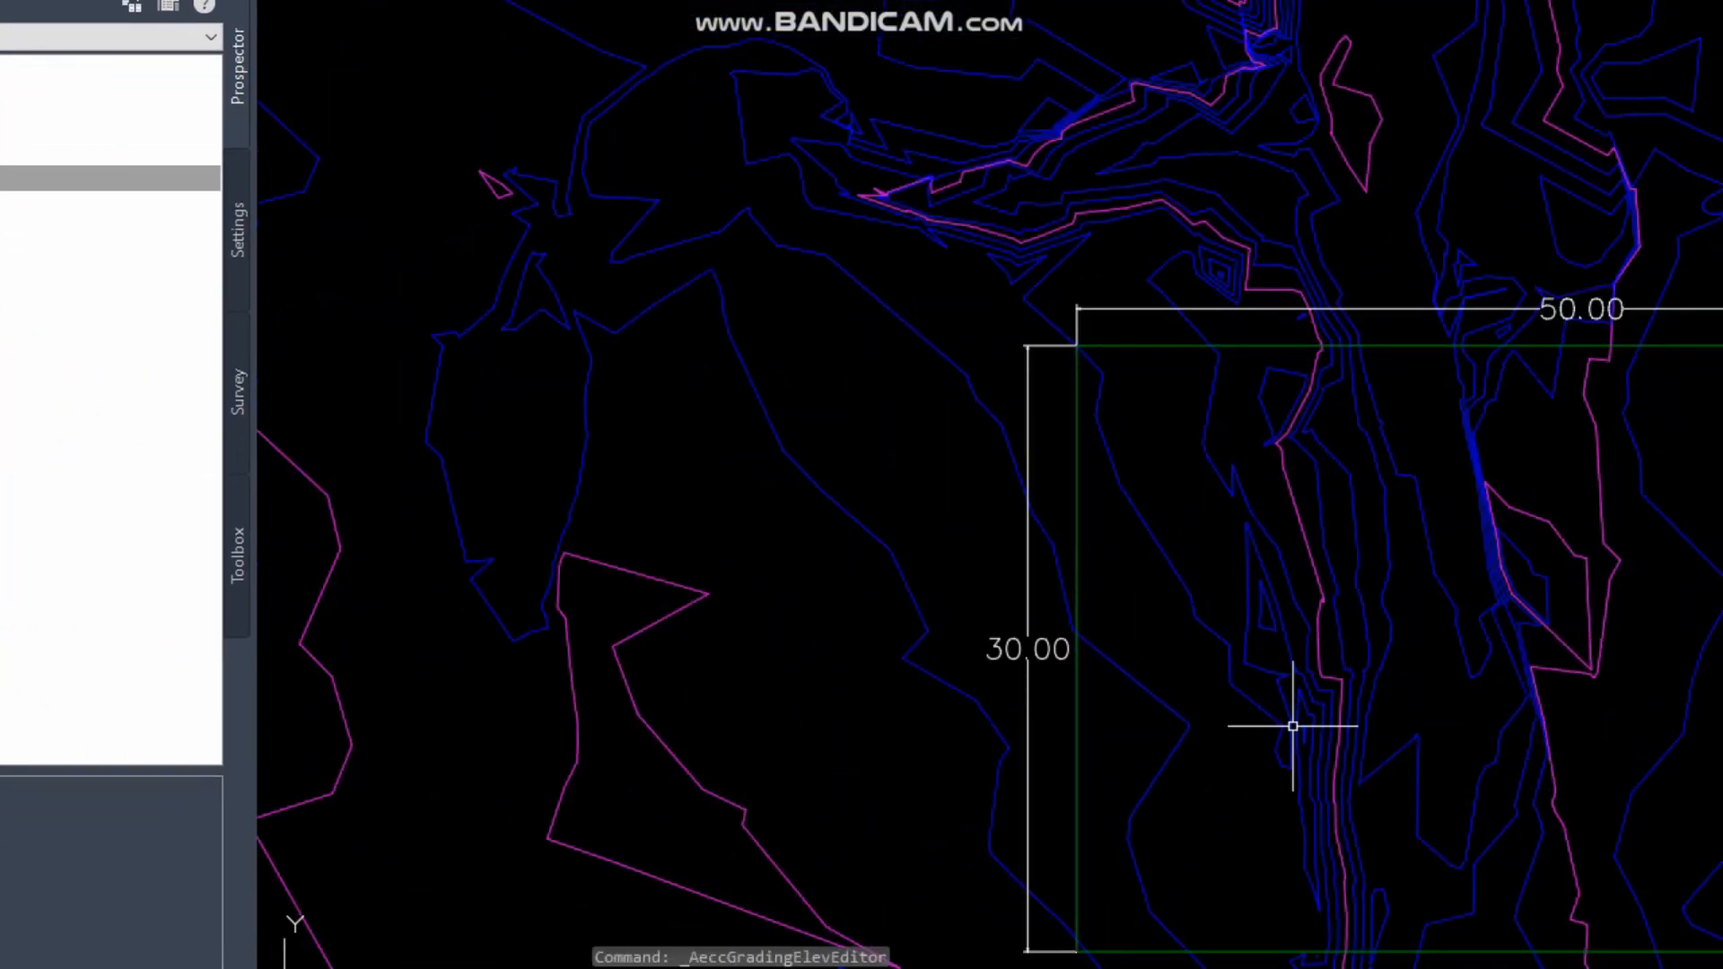
Step: Create a stepped offset of feature line POUND 2 m towards its inside at a grade of -33
scroll(1046, 475, "down", 1)
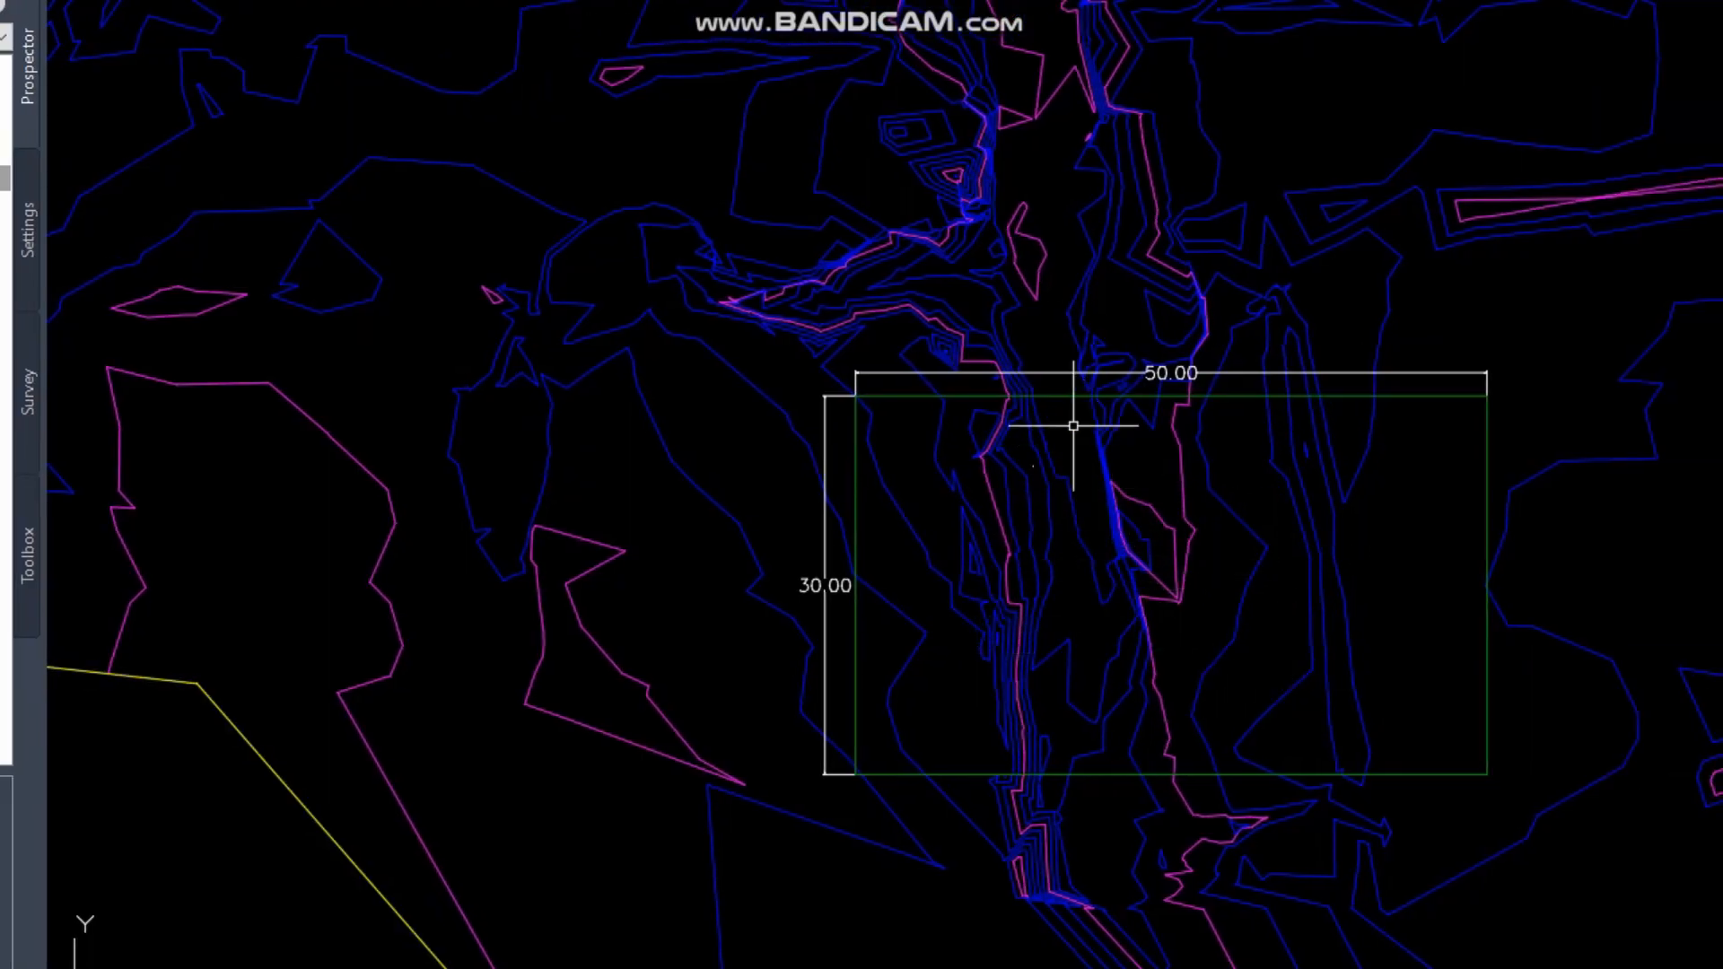
left_click(1062, 397)
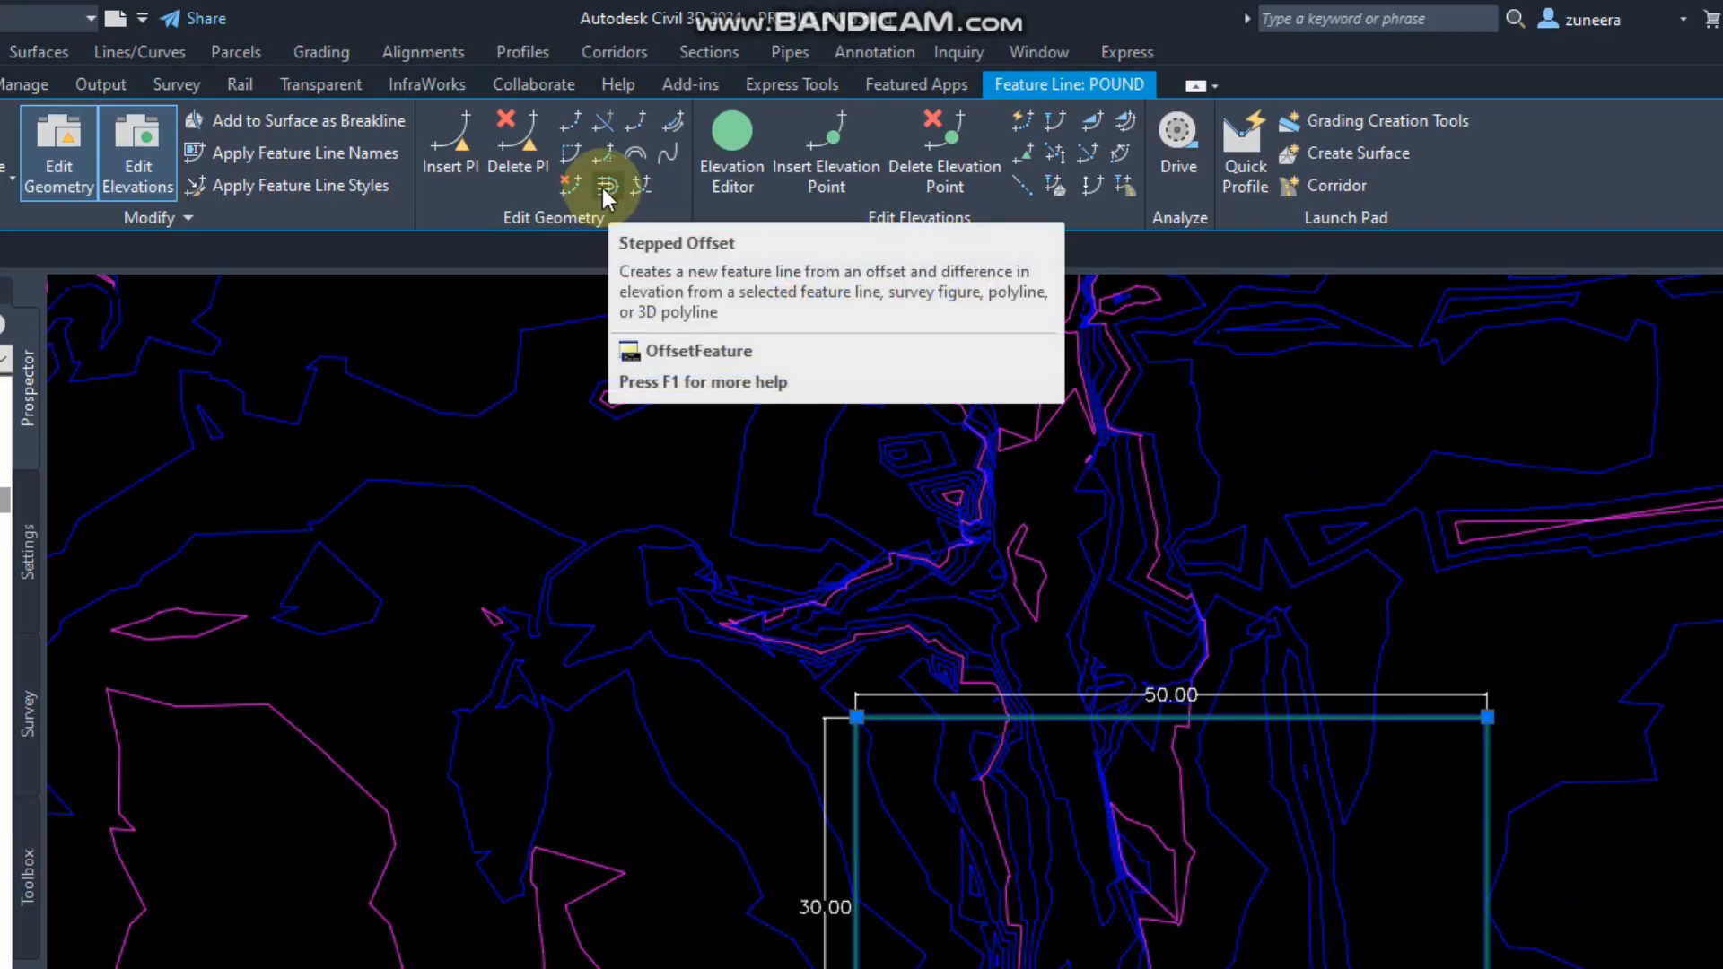
left_click(605, 186)
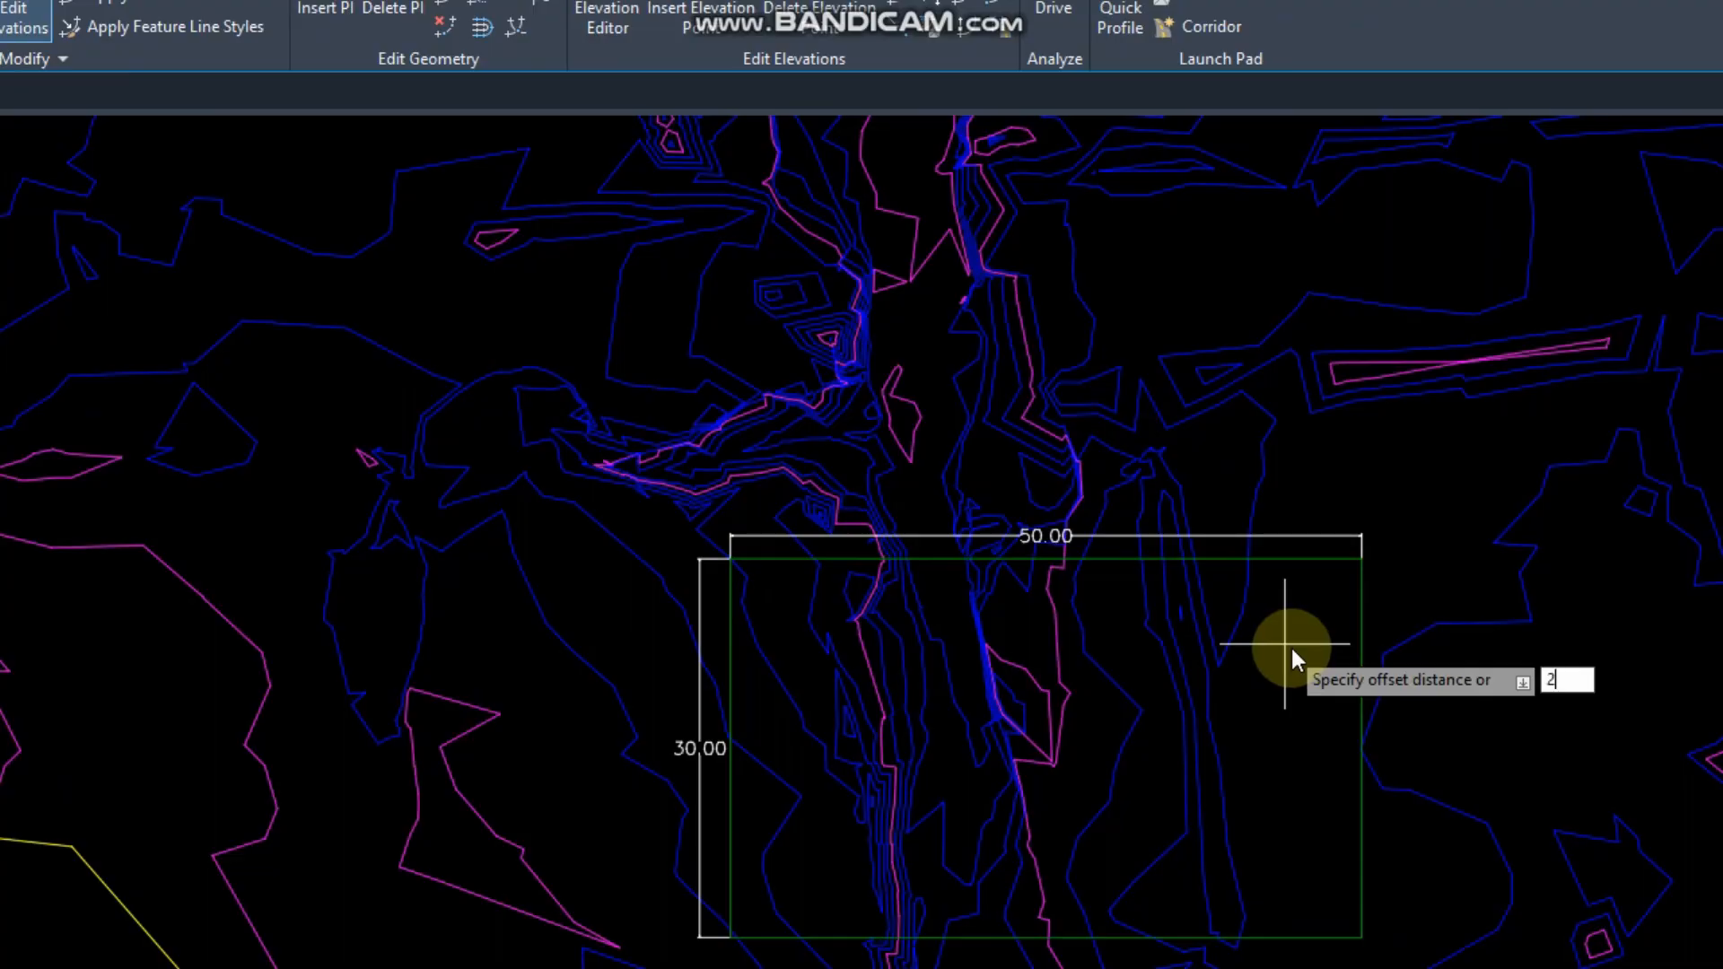
key("Return")
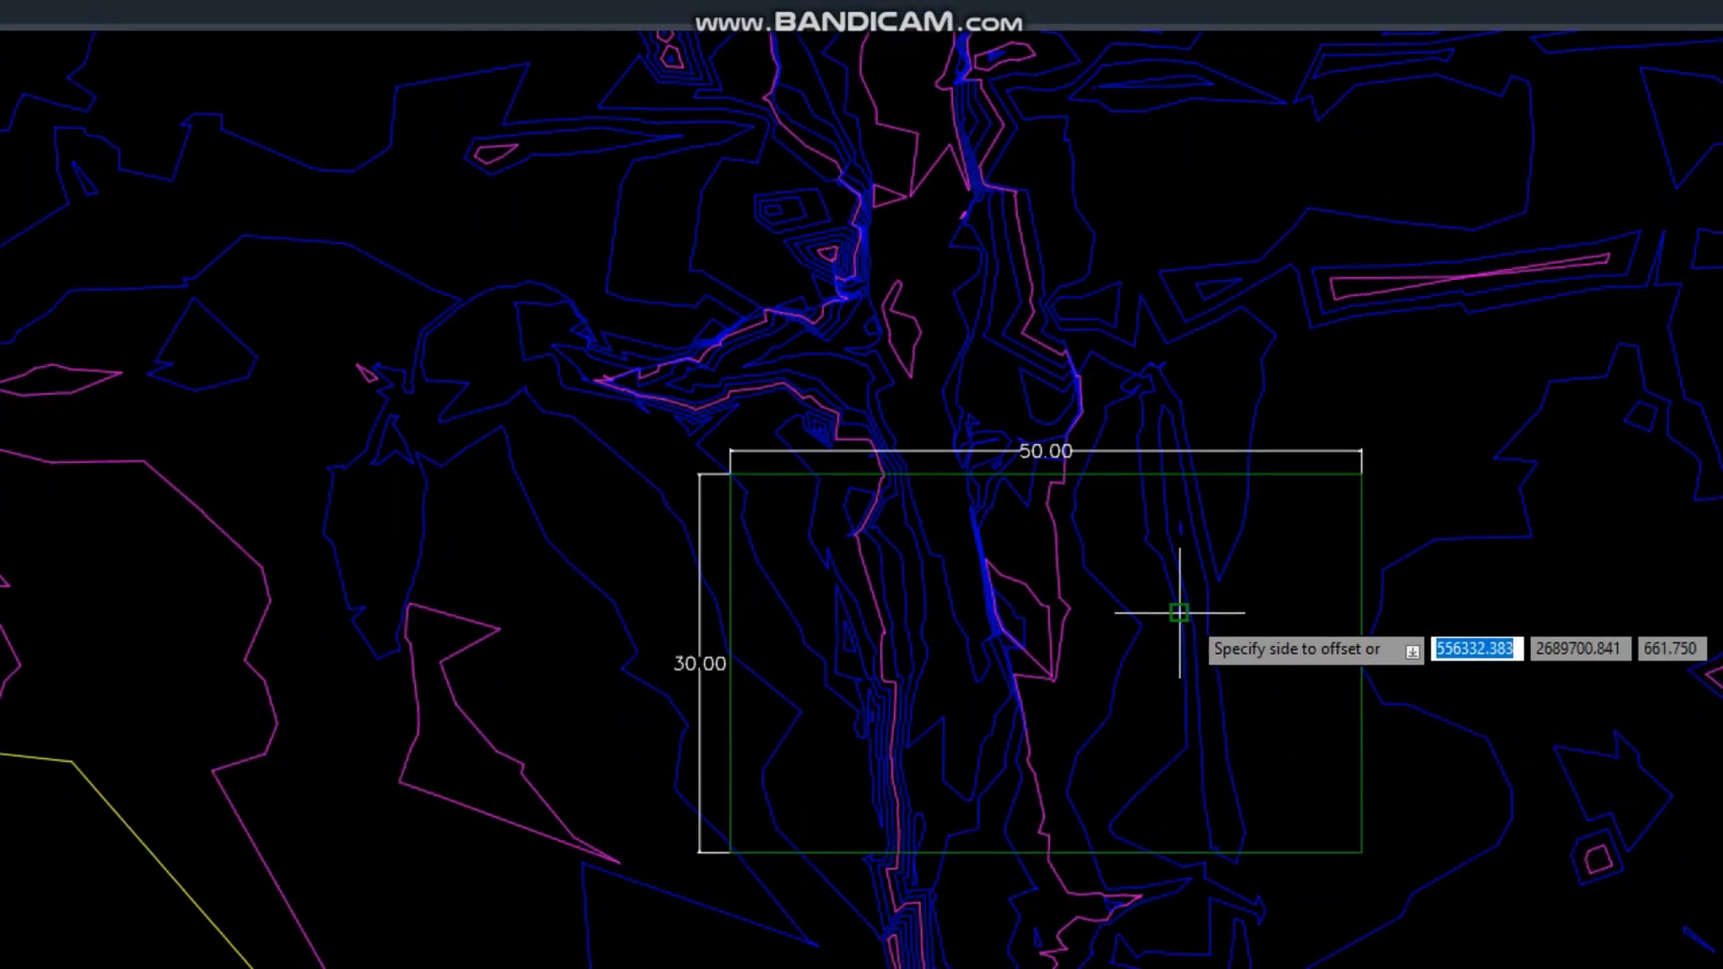
scroll(1116, 661, "up", 2)
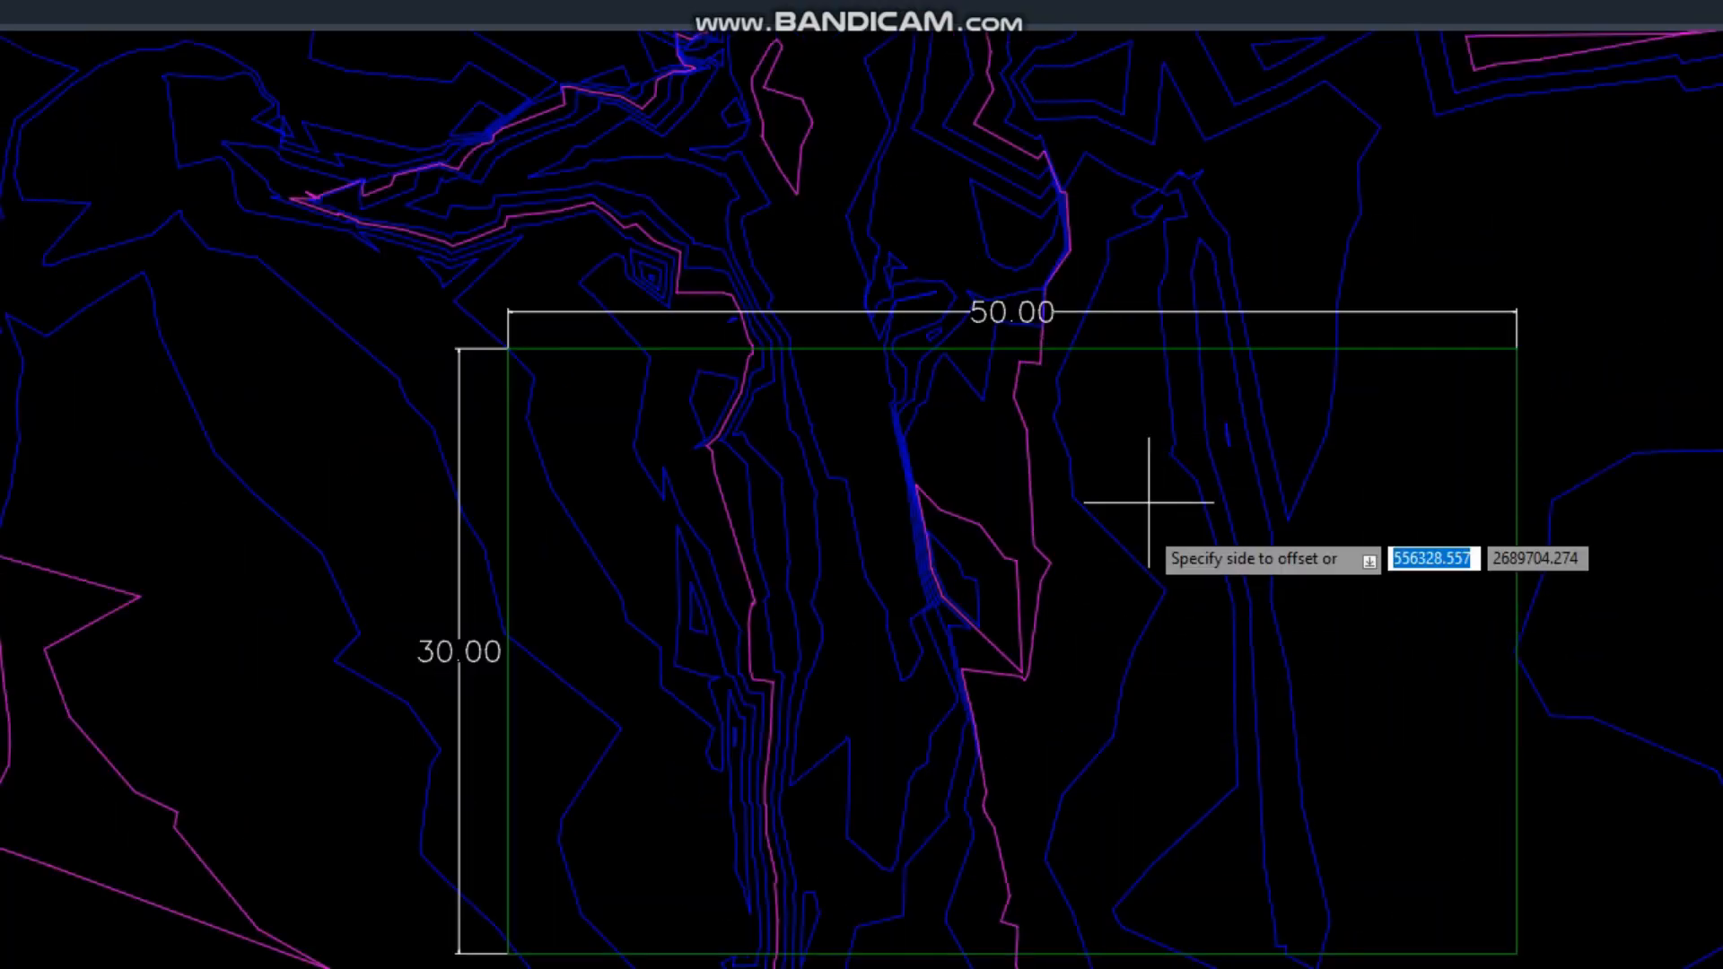
left_click(1118, 495)
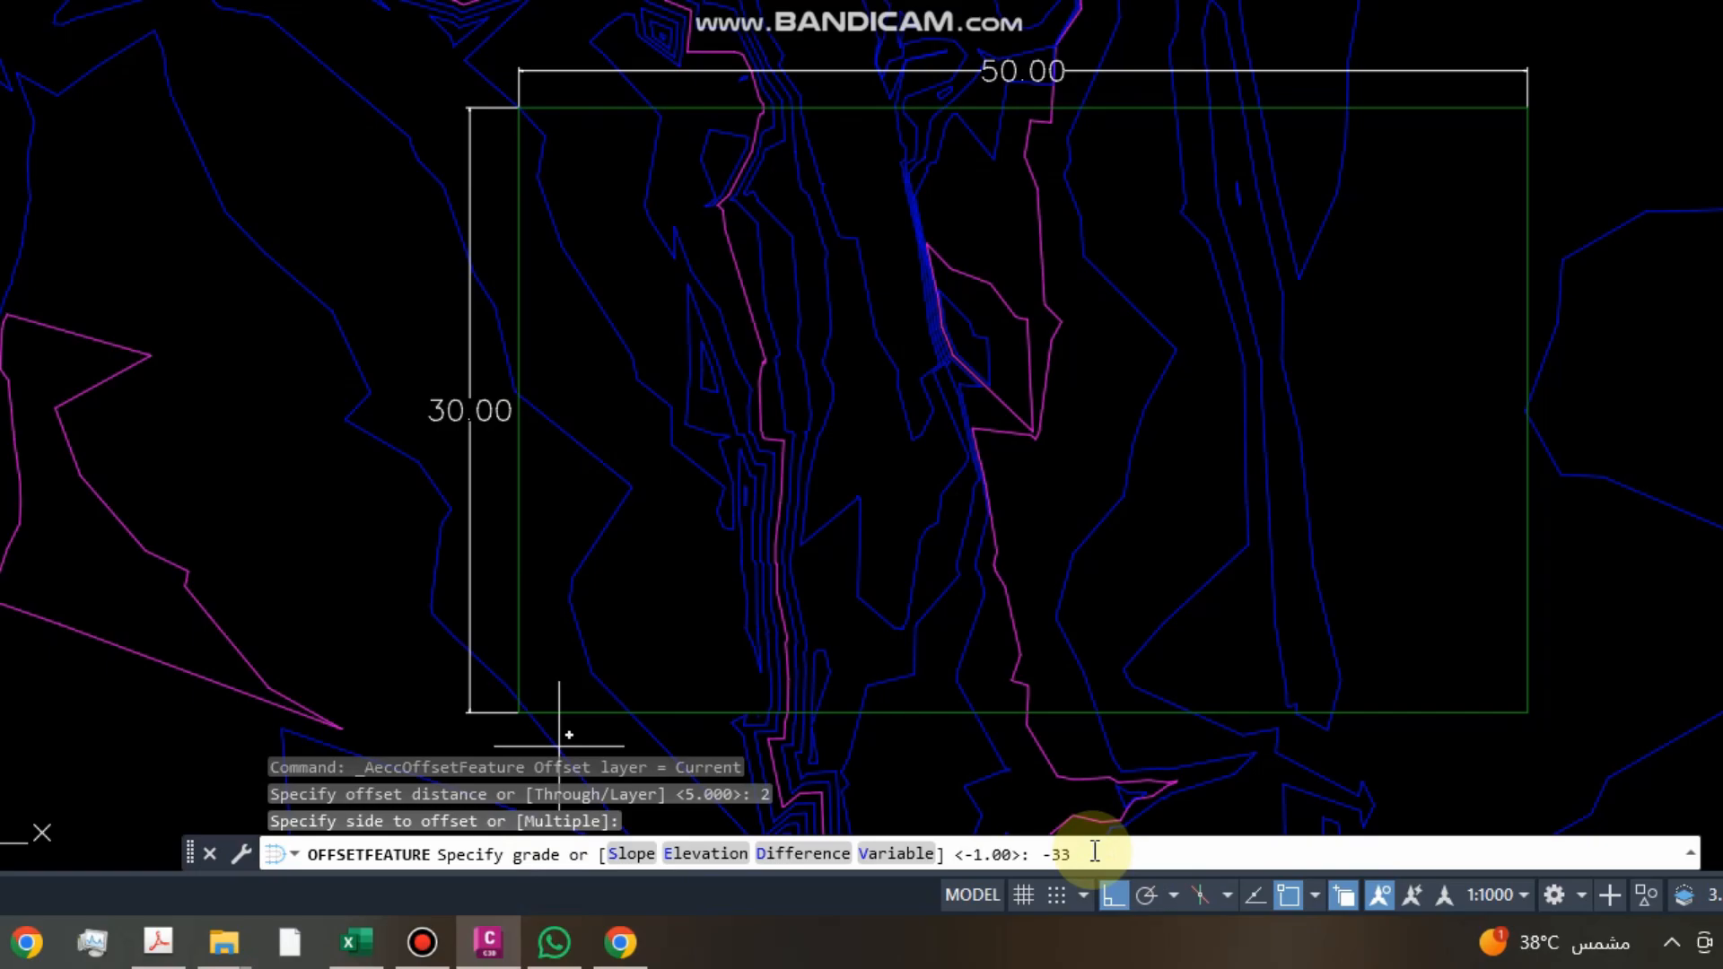
key("Return")
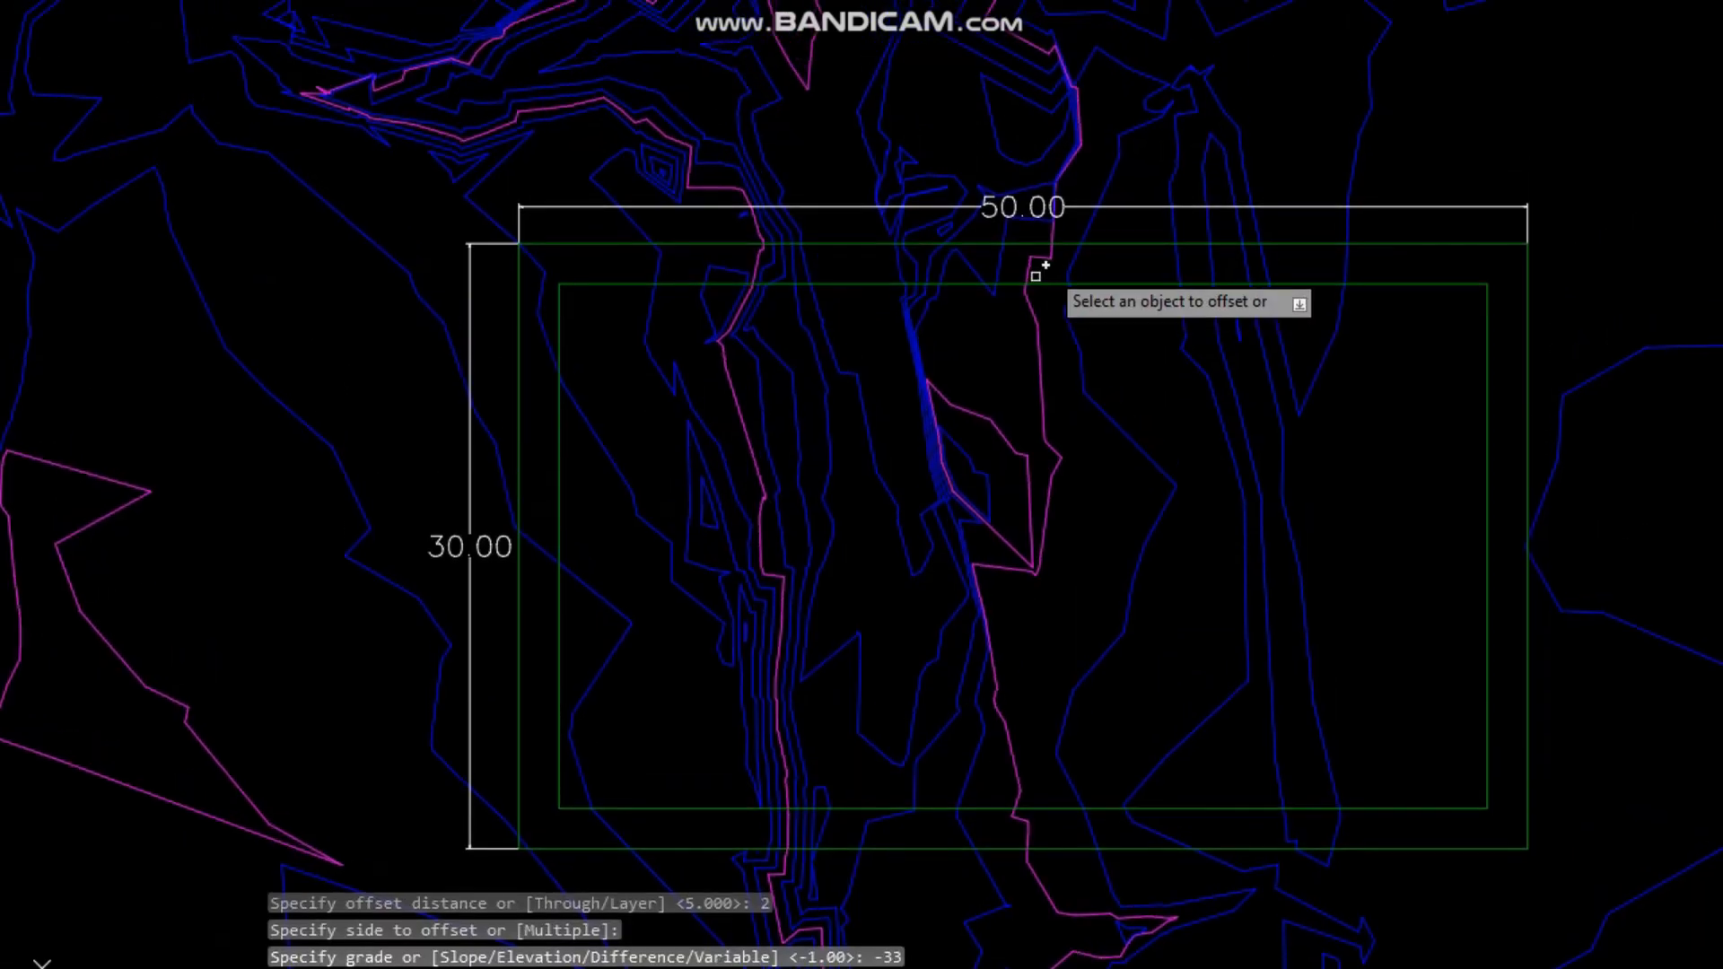
key("Escape")
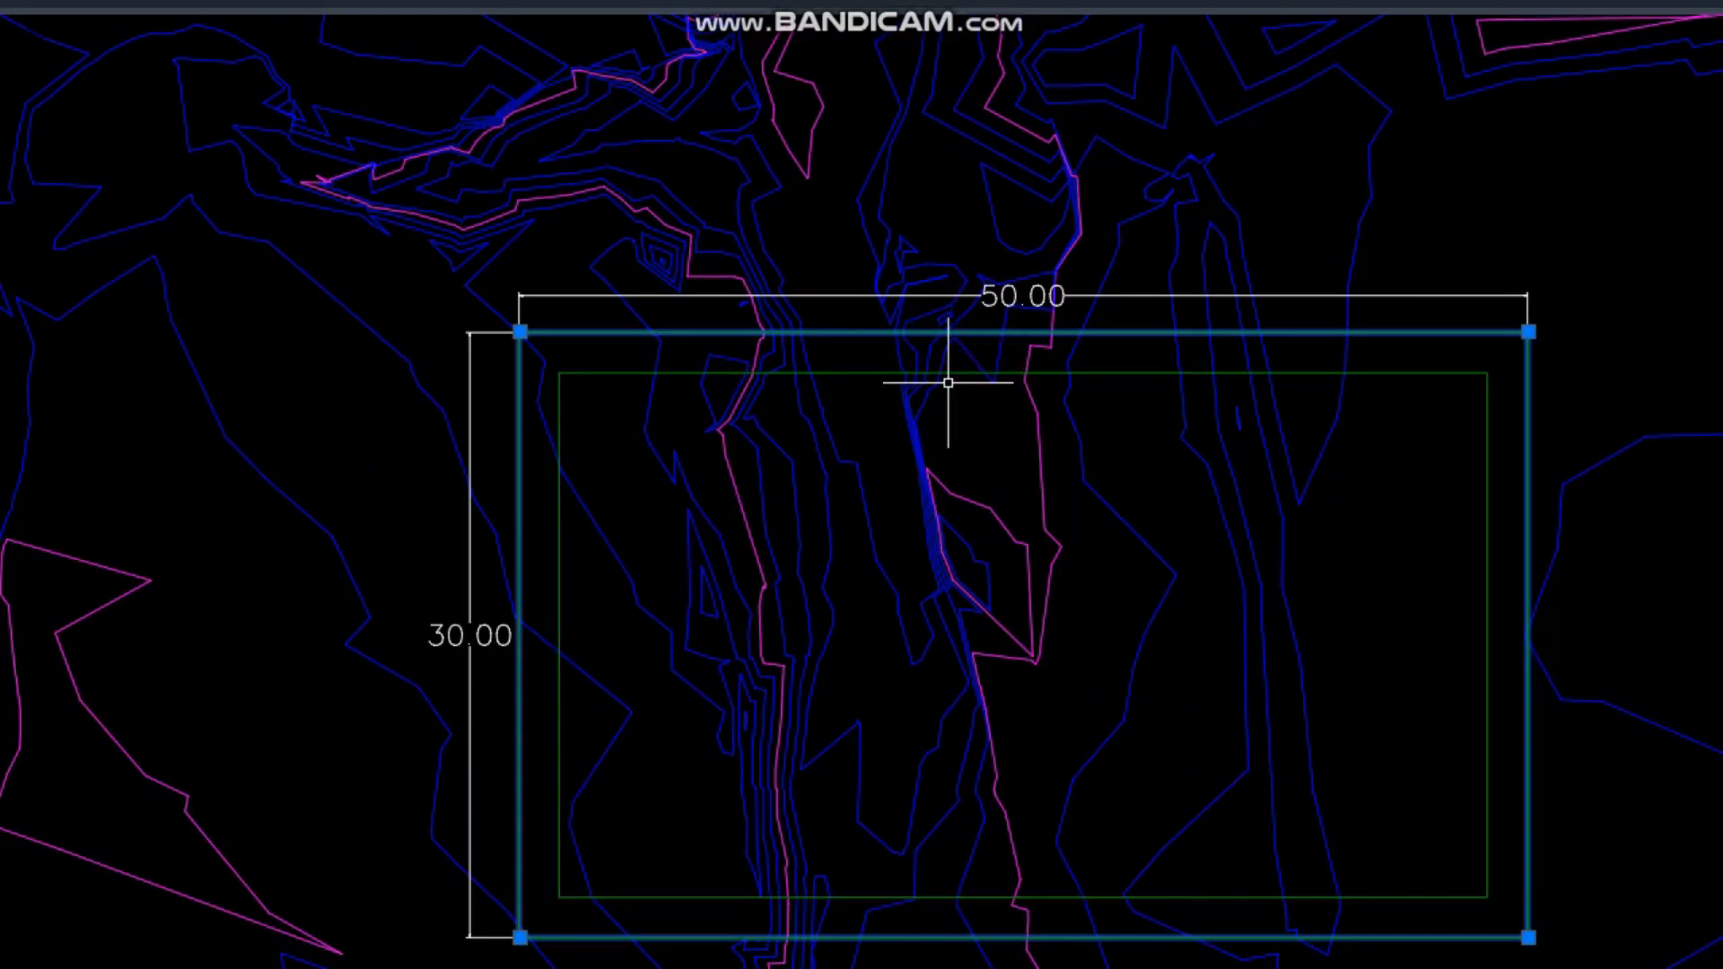
key("Escape")
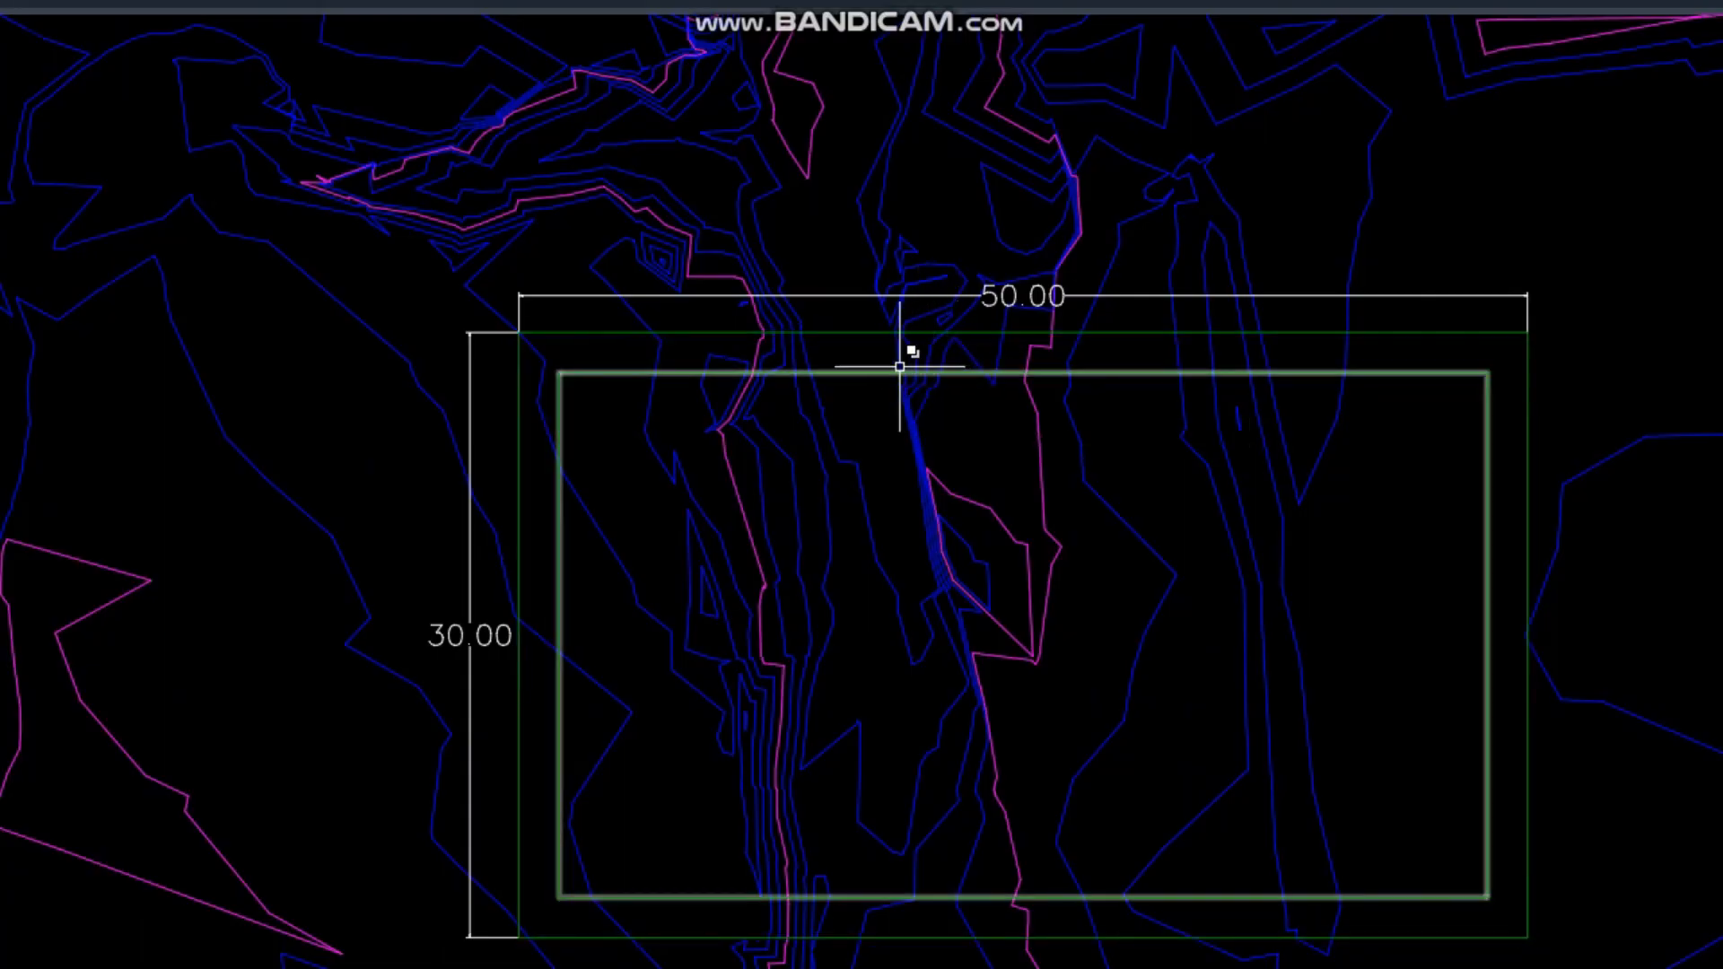
Step: Create a stepped offset of the inner feature line about 4.5 m further inward, picking two points for the distance, at a grade of -5
left_click(868, 373)
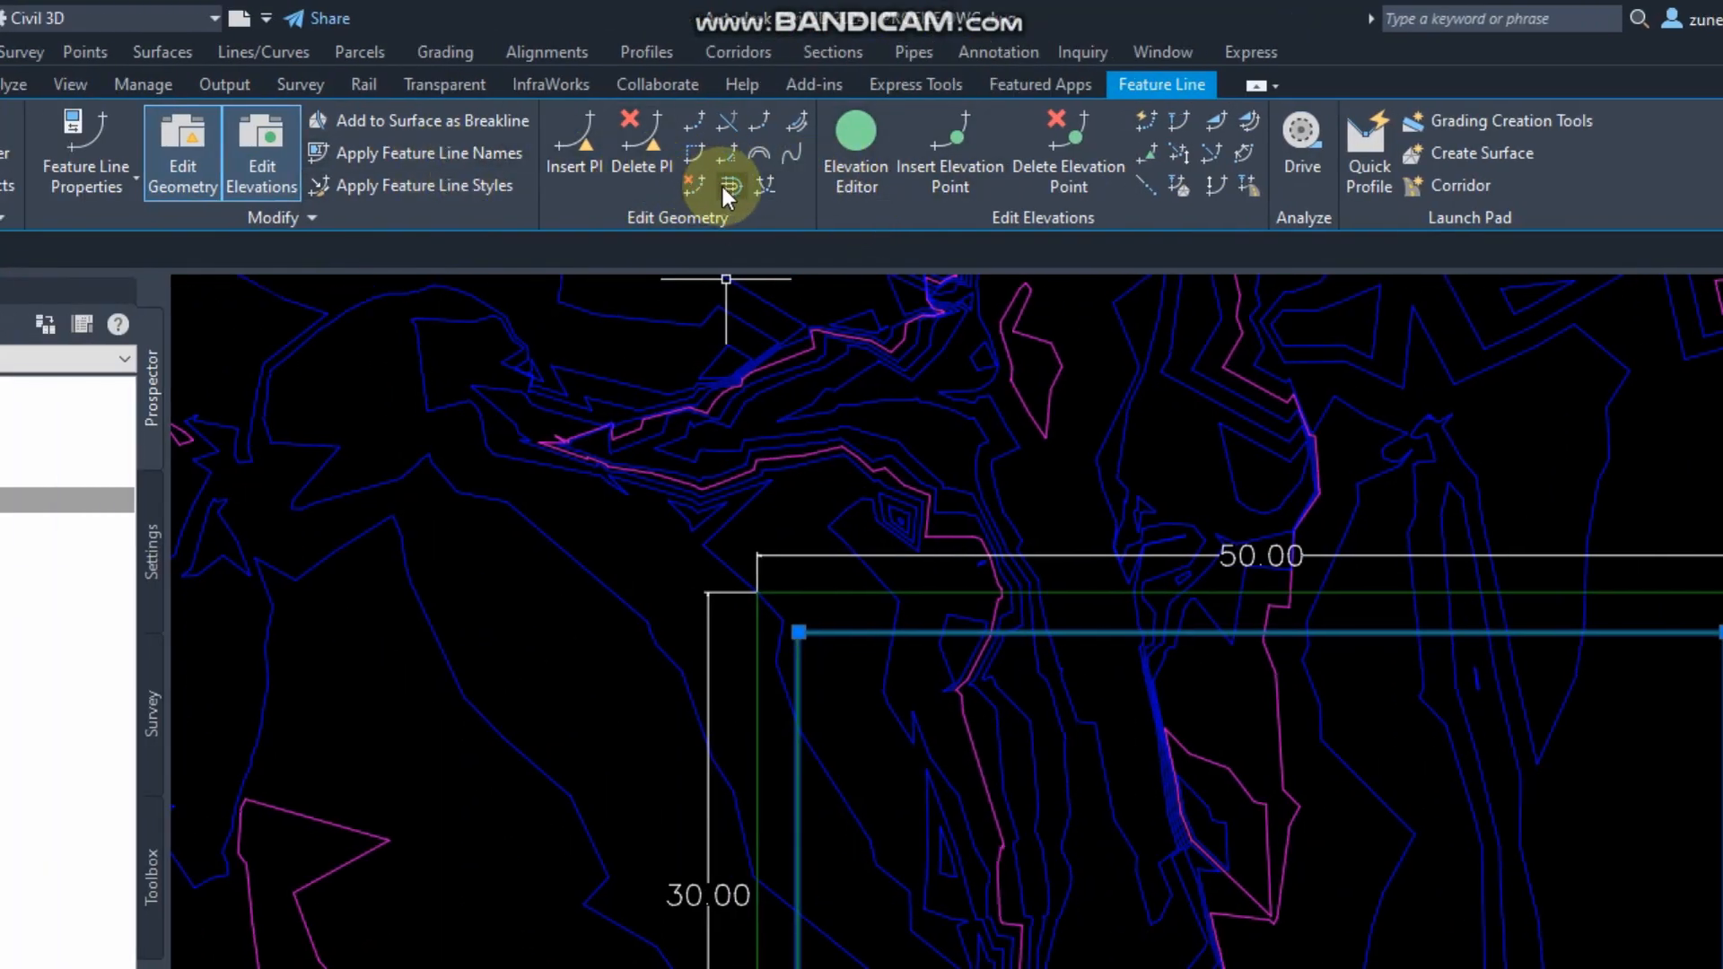
left_click(727, 186)
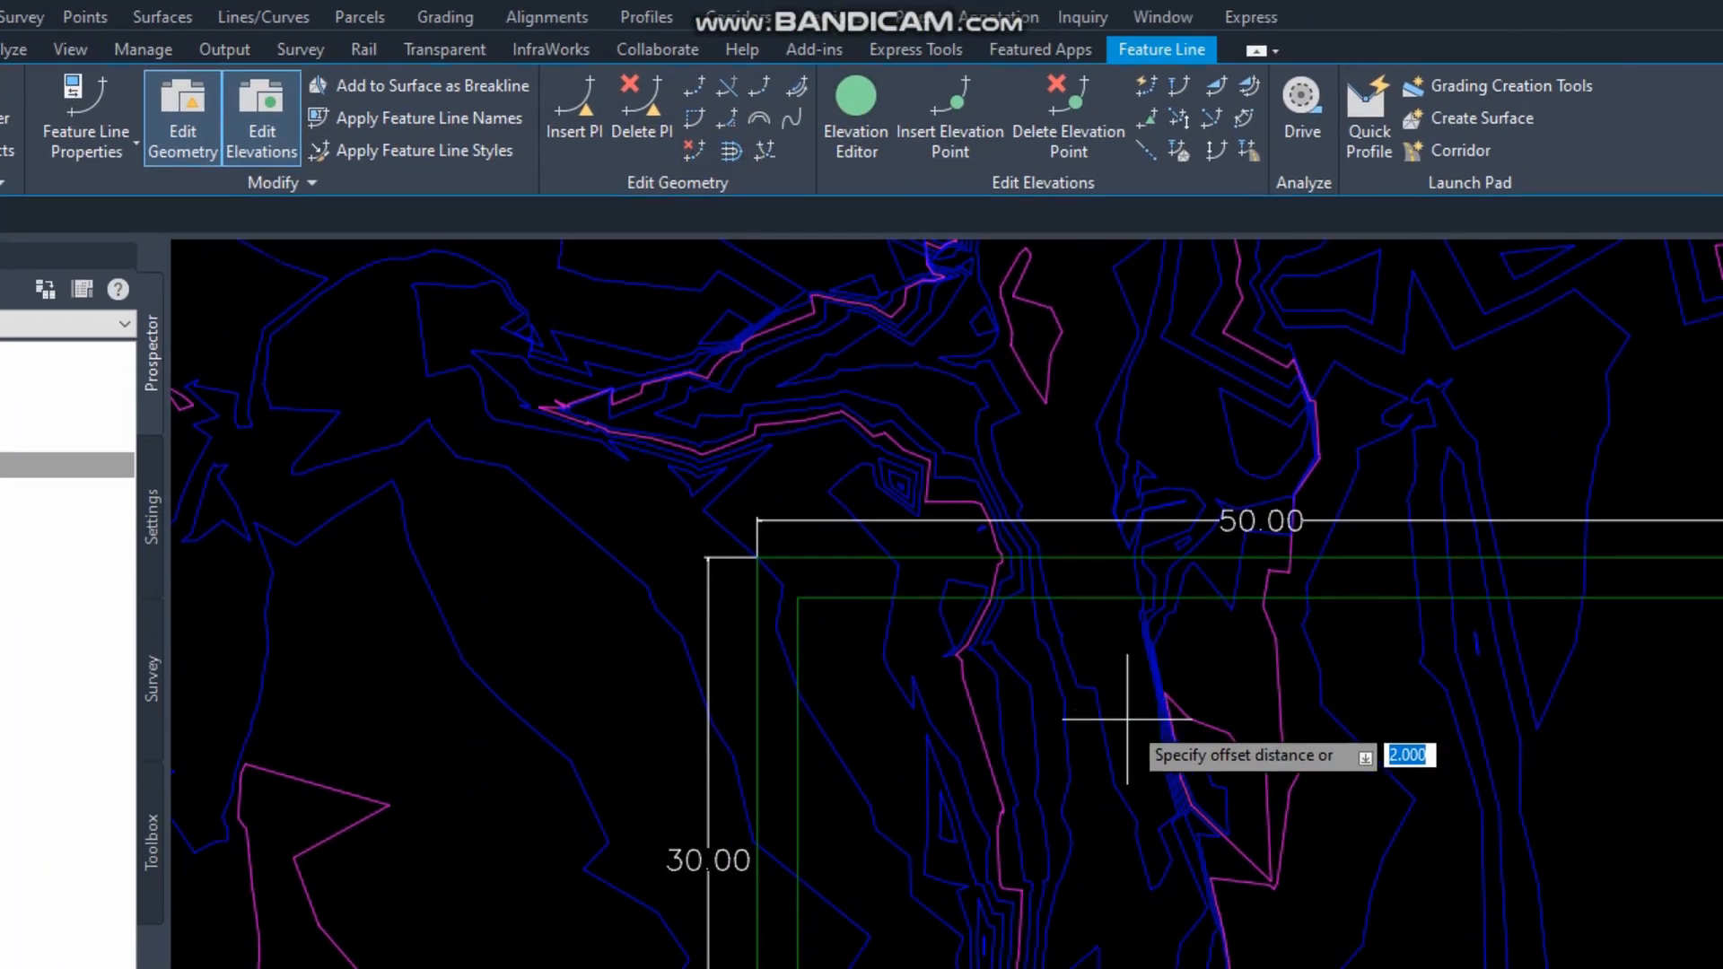
key("Return")
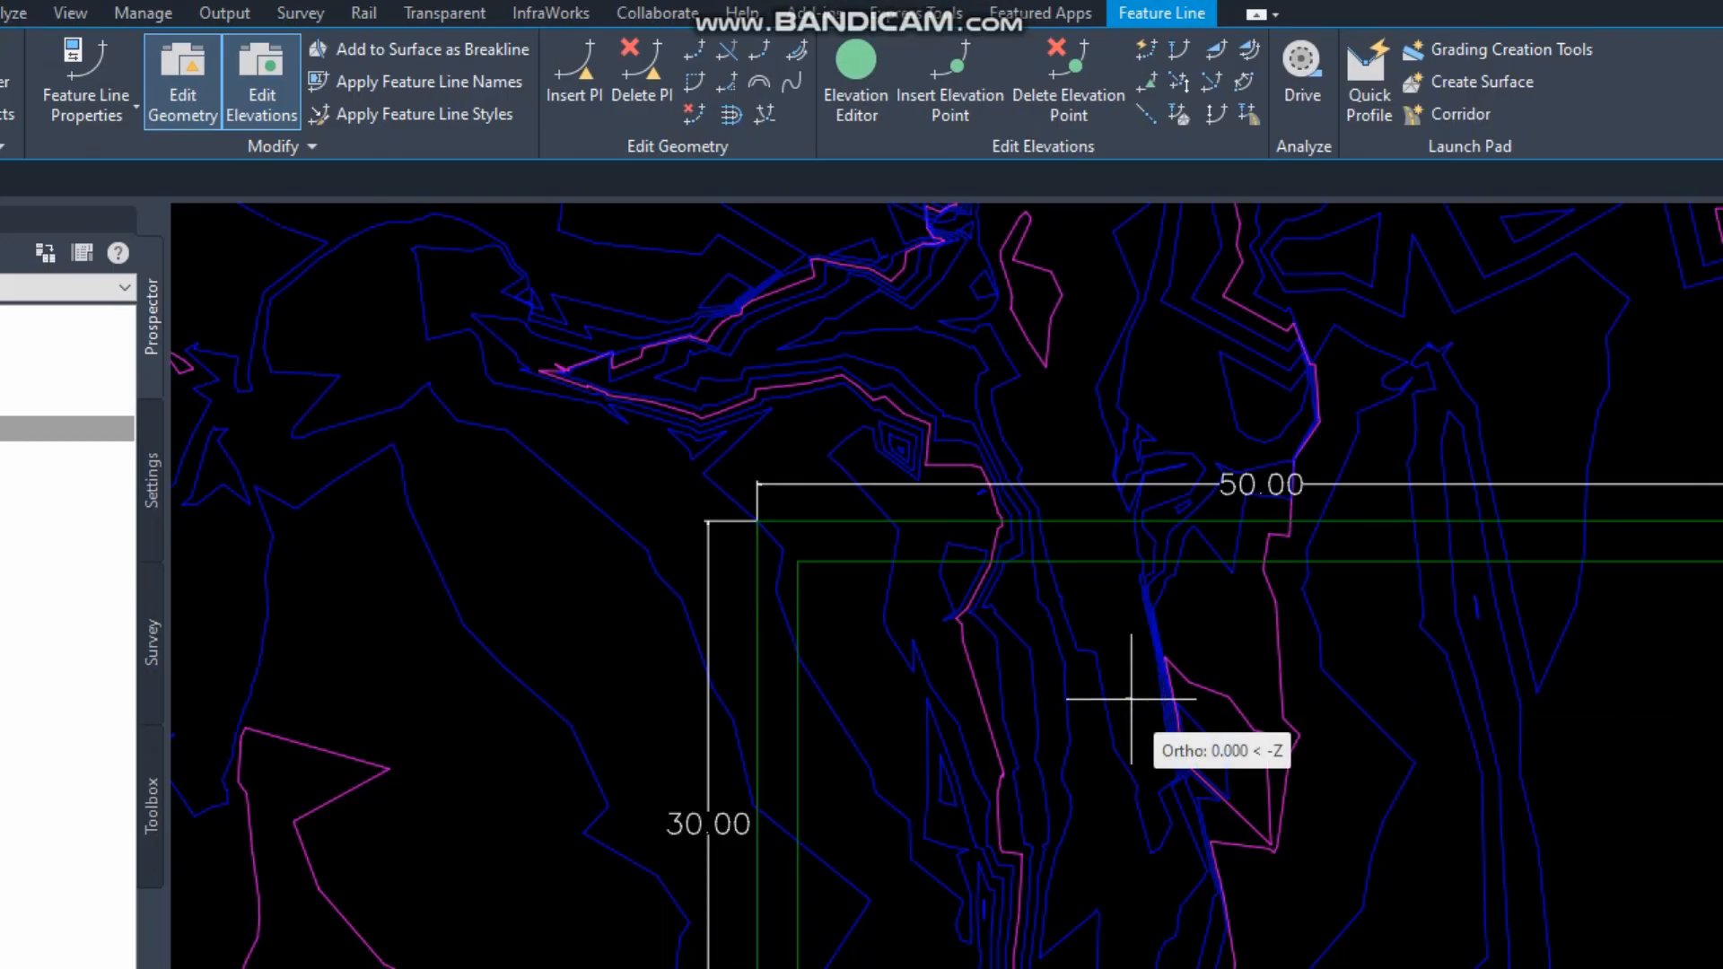
type("3")
key("Return")
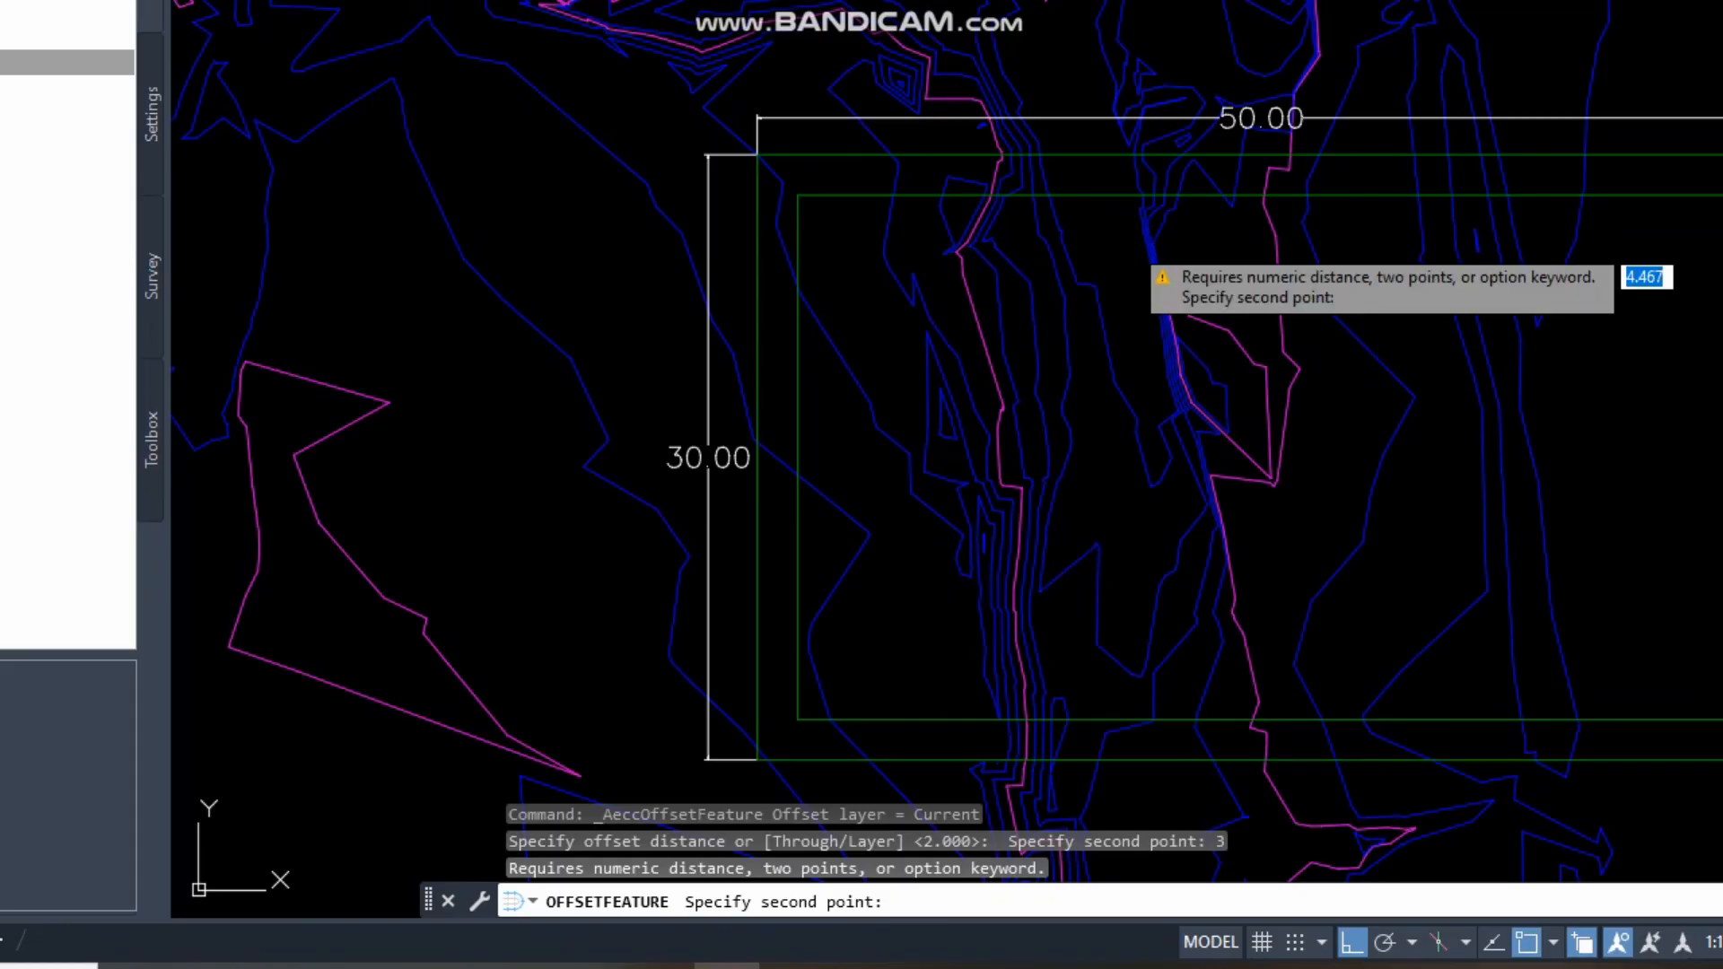
left_click(1141, 241)
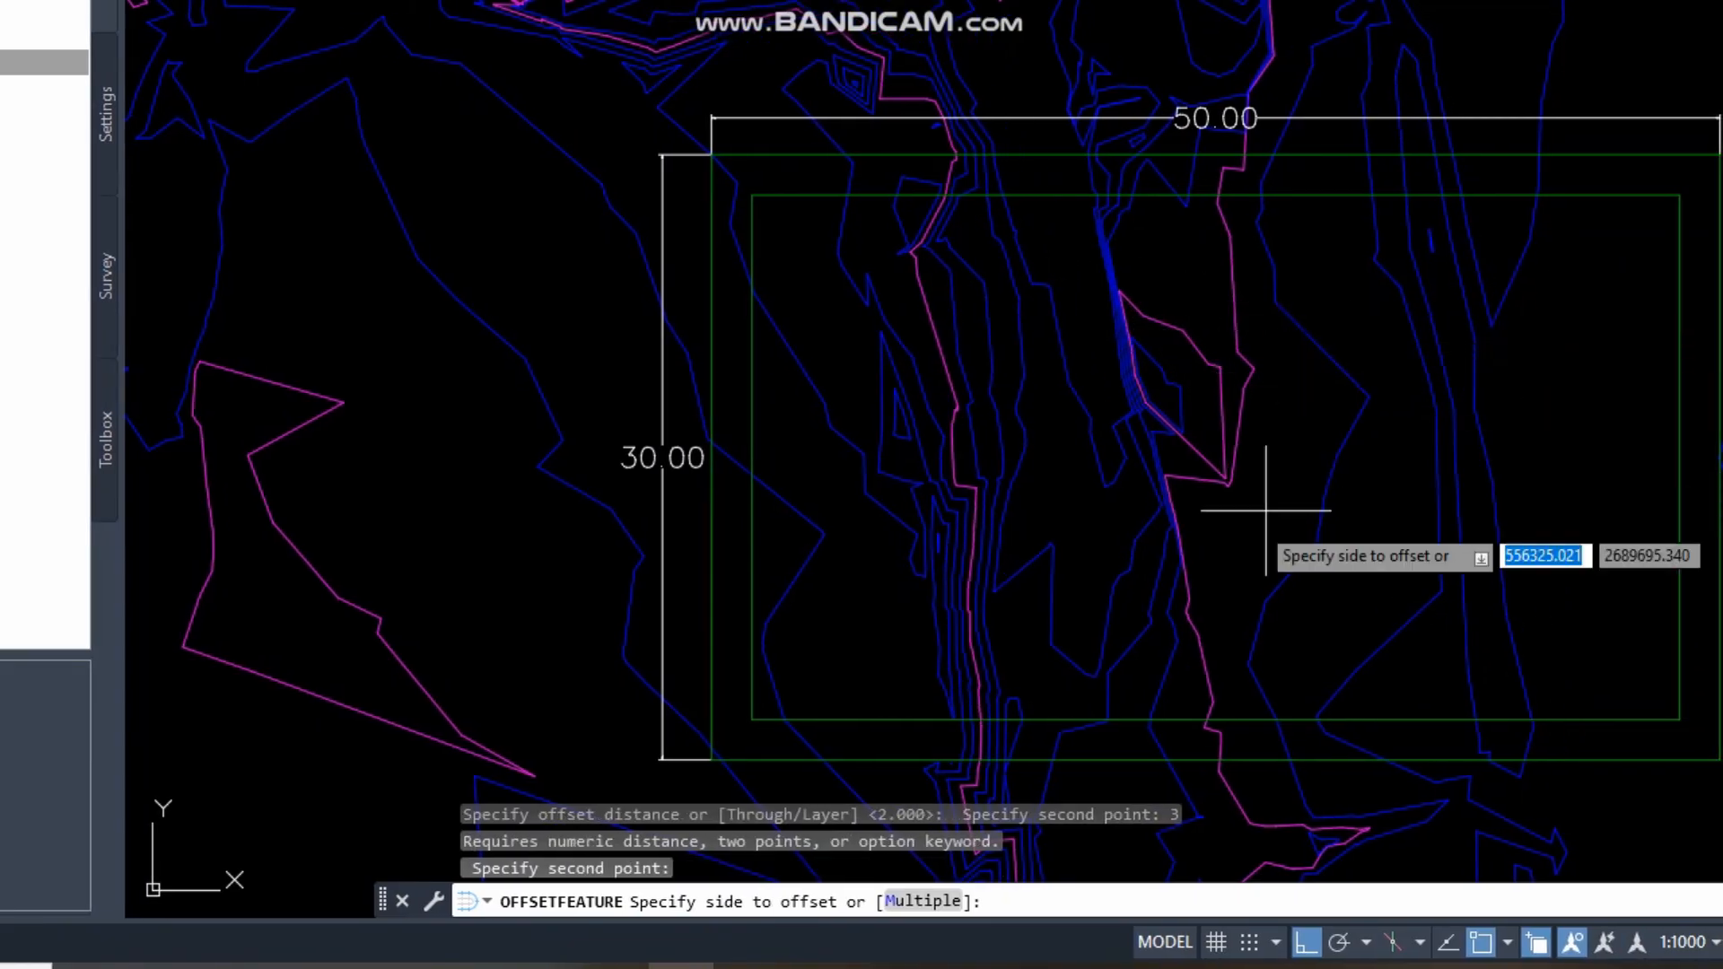
left_click(1041, 453)
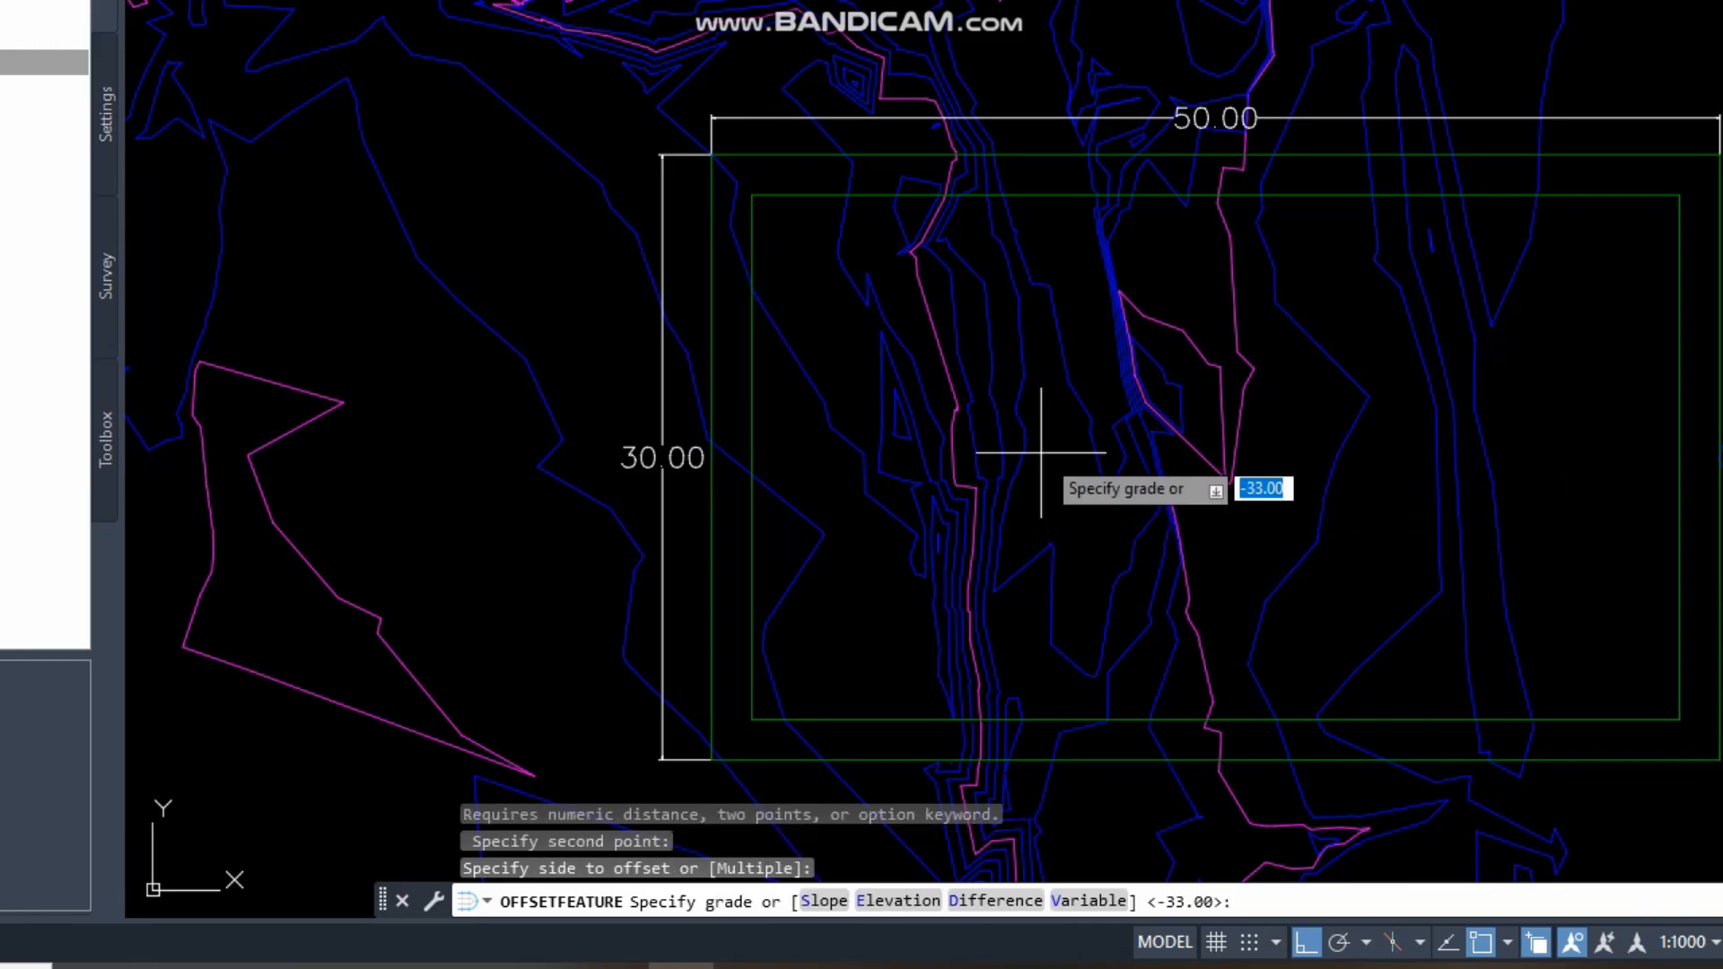
left_click(1260, 901)
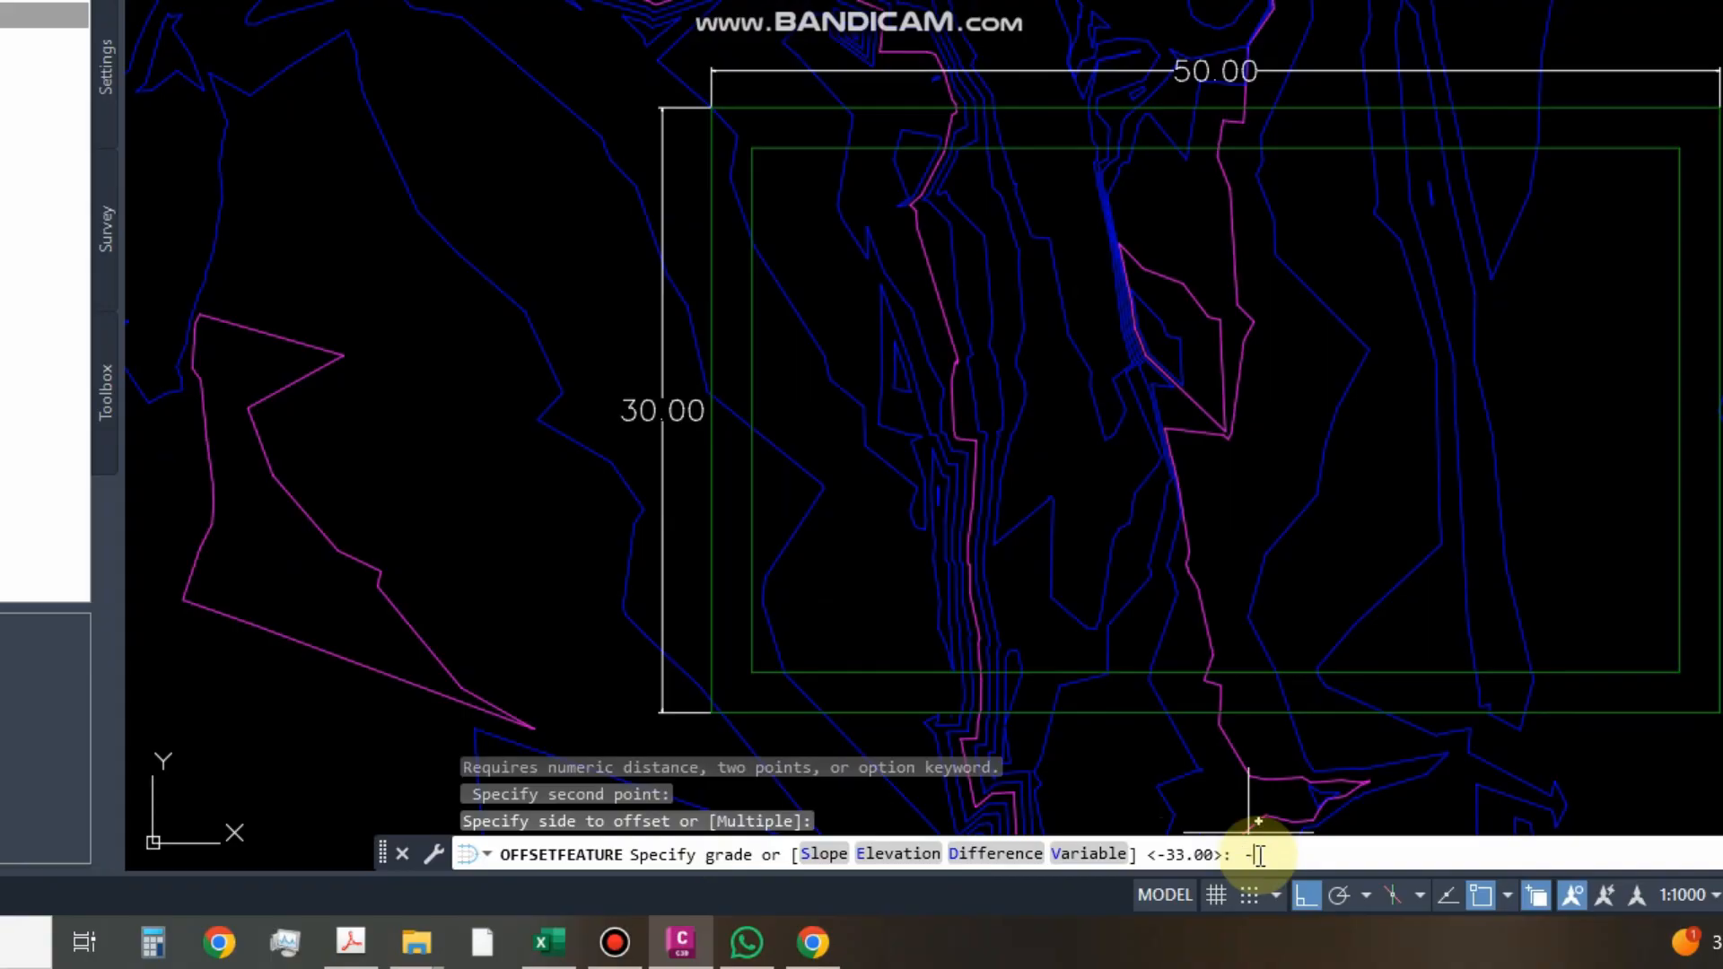
type("-5")
key("Return")
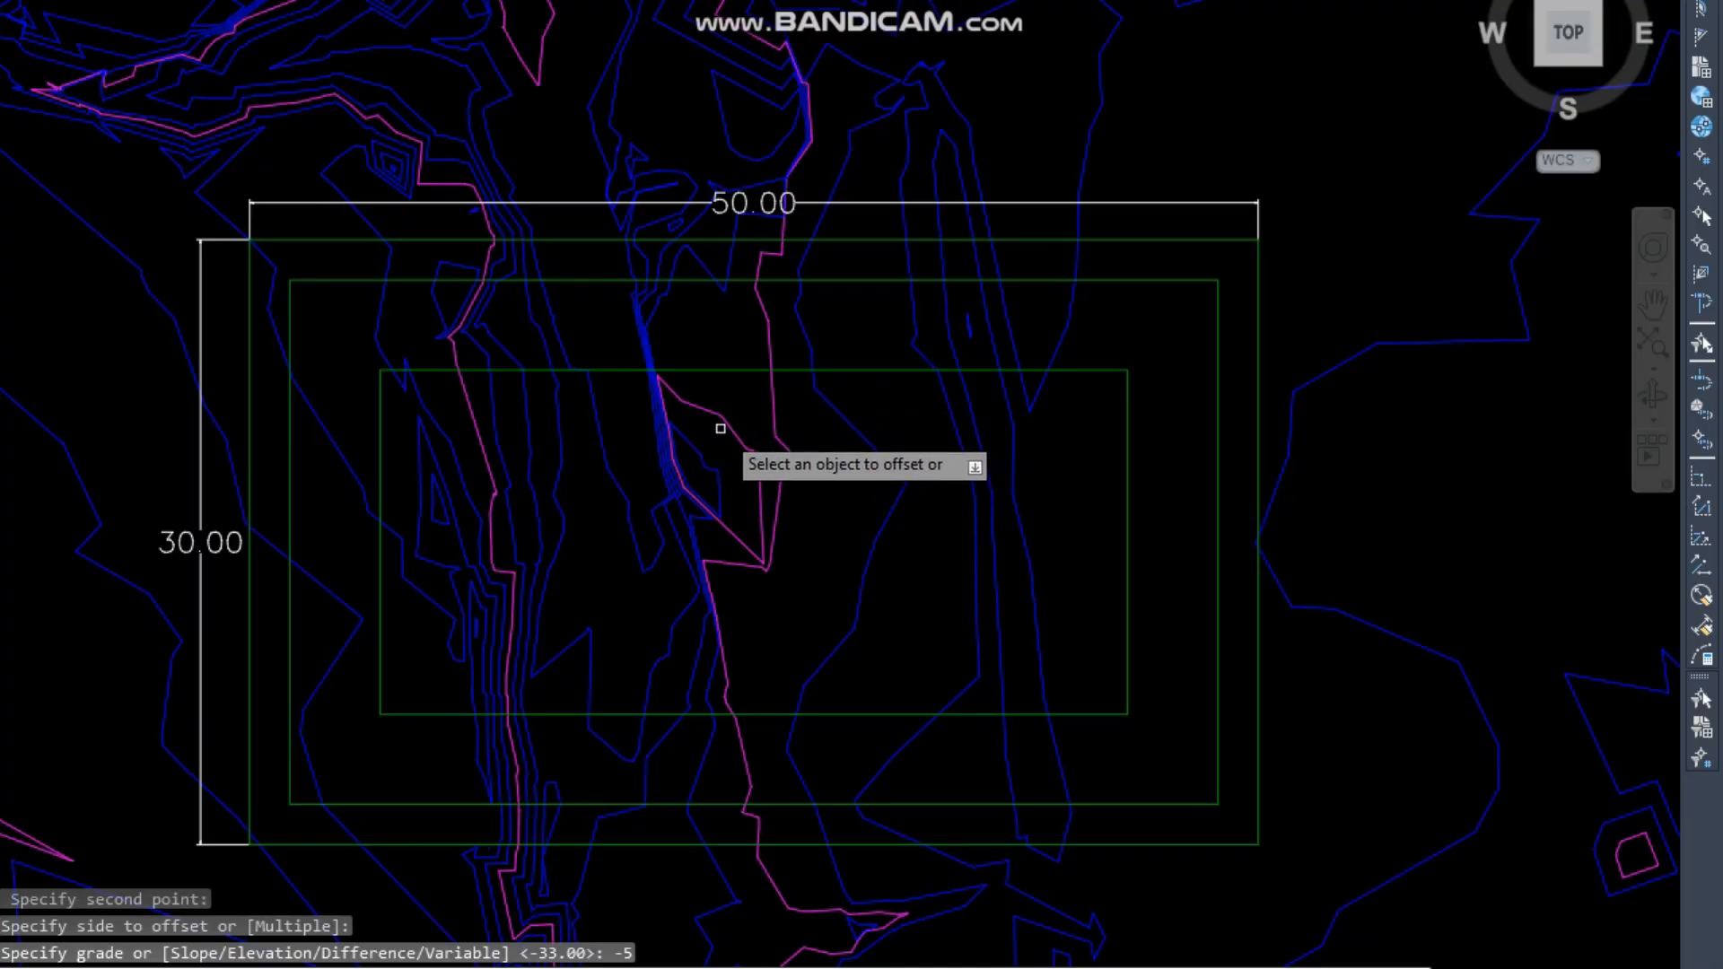
key("Return")
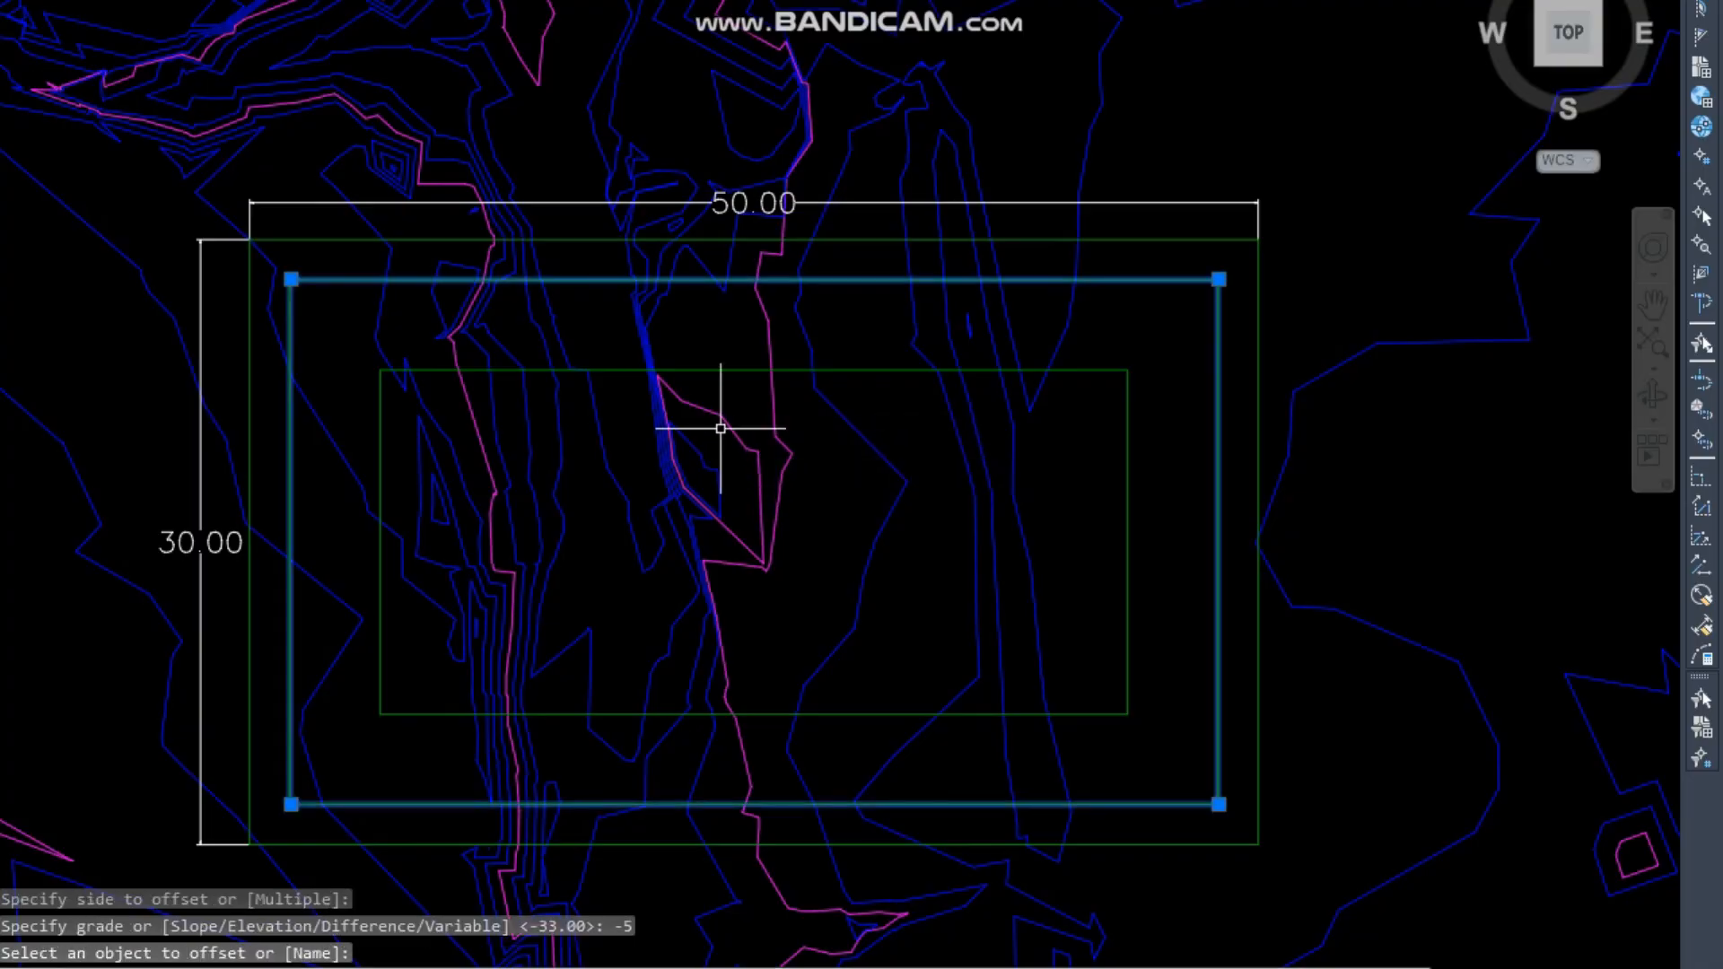
Step: Create a stepped offset of the innermost feature line 5 m towards its inside at a grade of -25
left_click(688, 365)
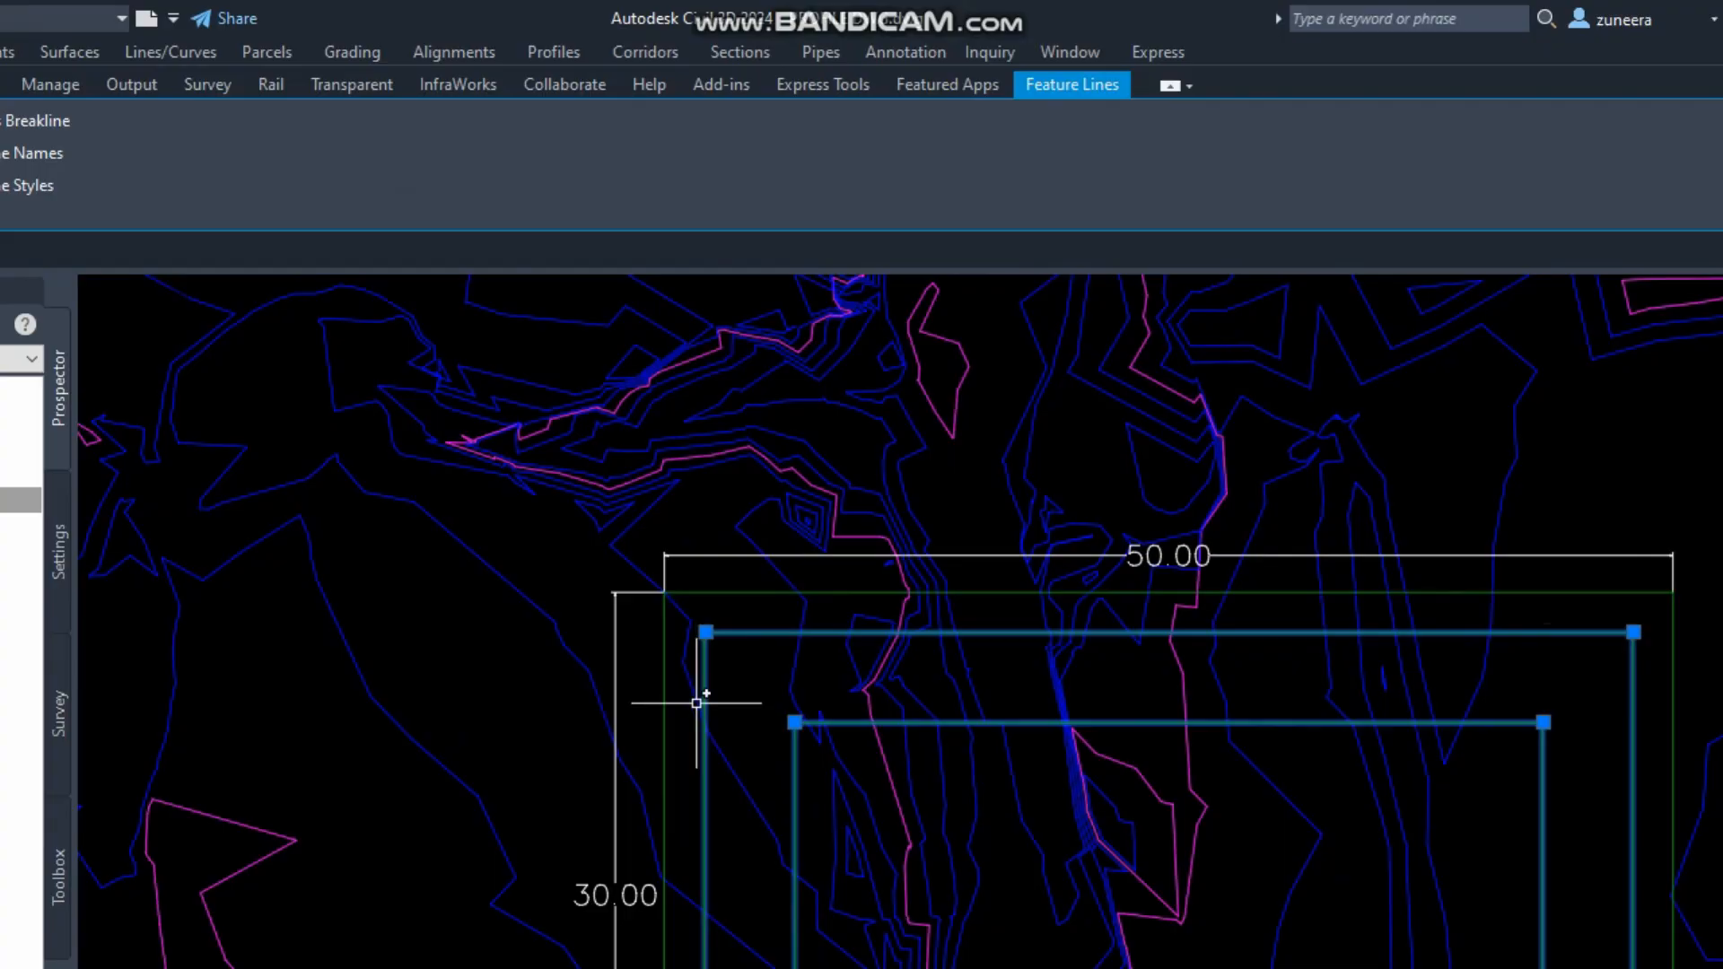
key("Escape")
left_click(1047, 720)
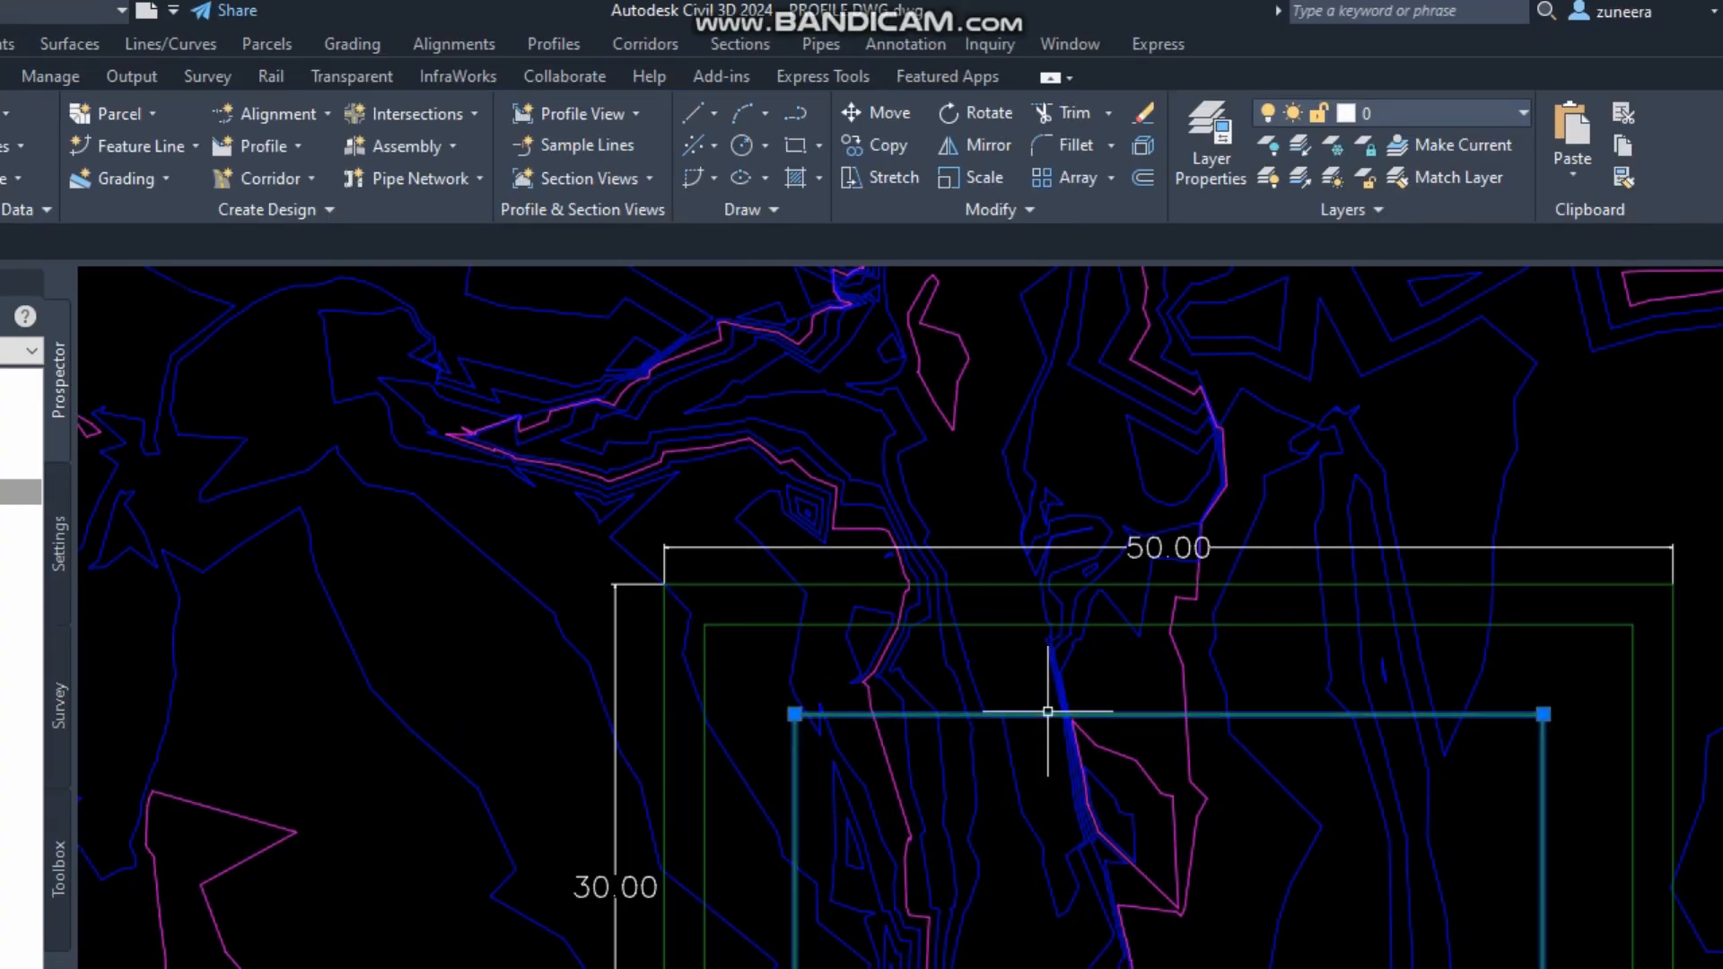
left_click(639, 190)
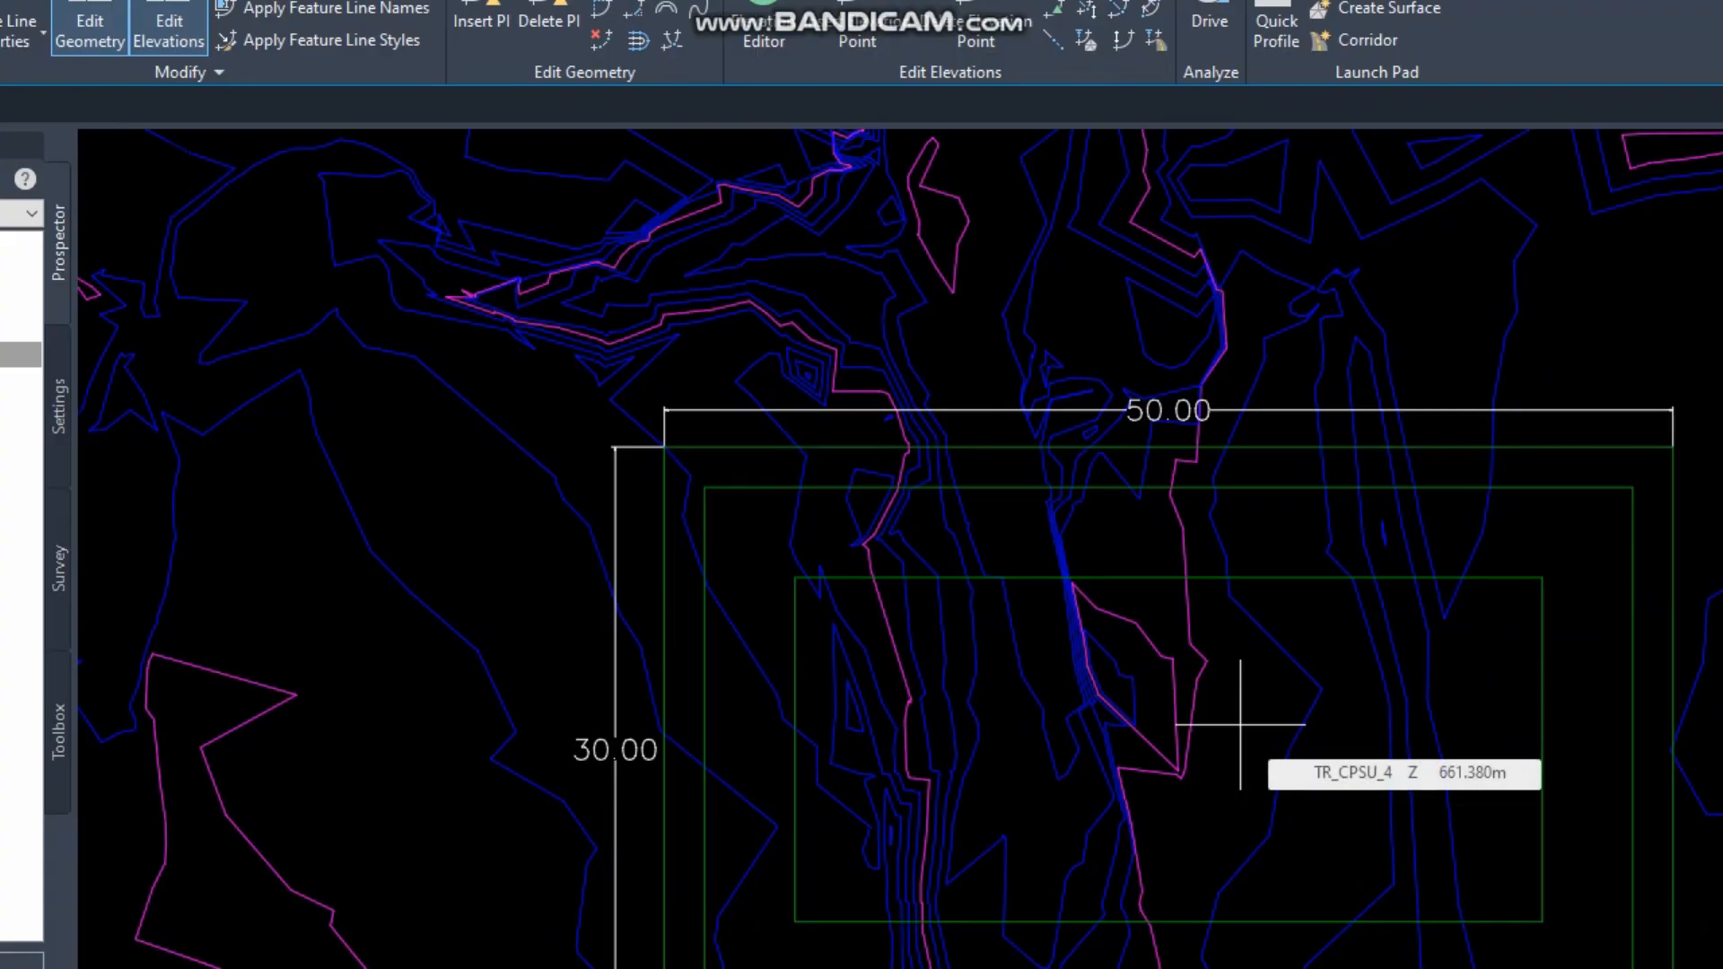
type("5")
key("Return")
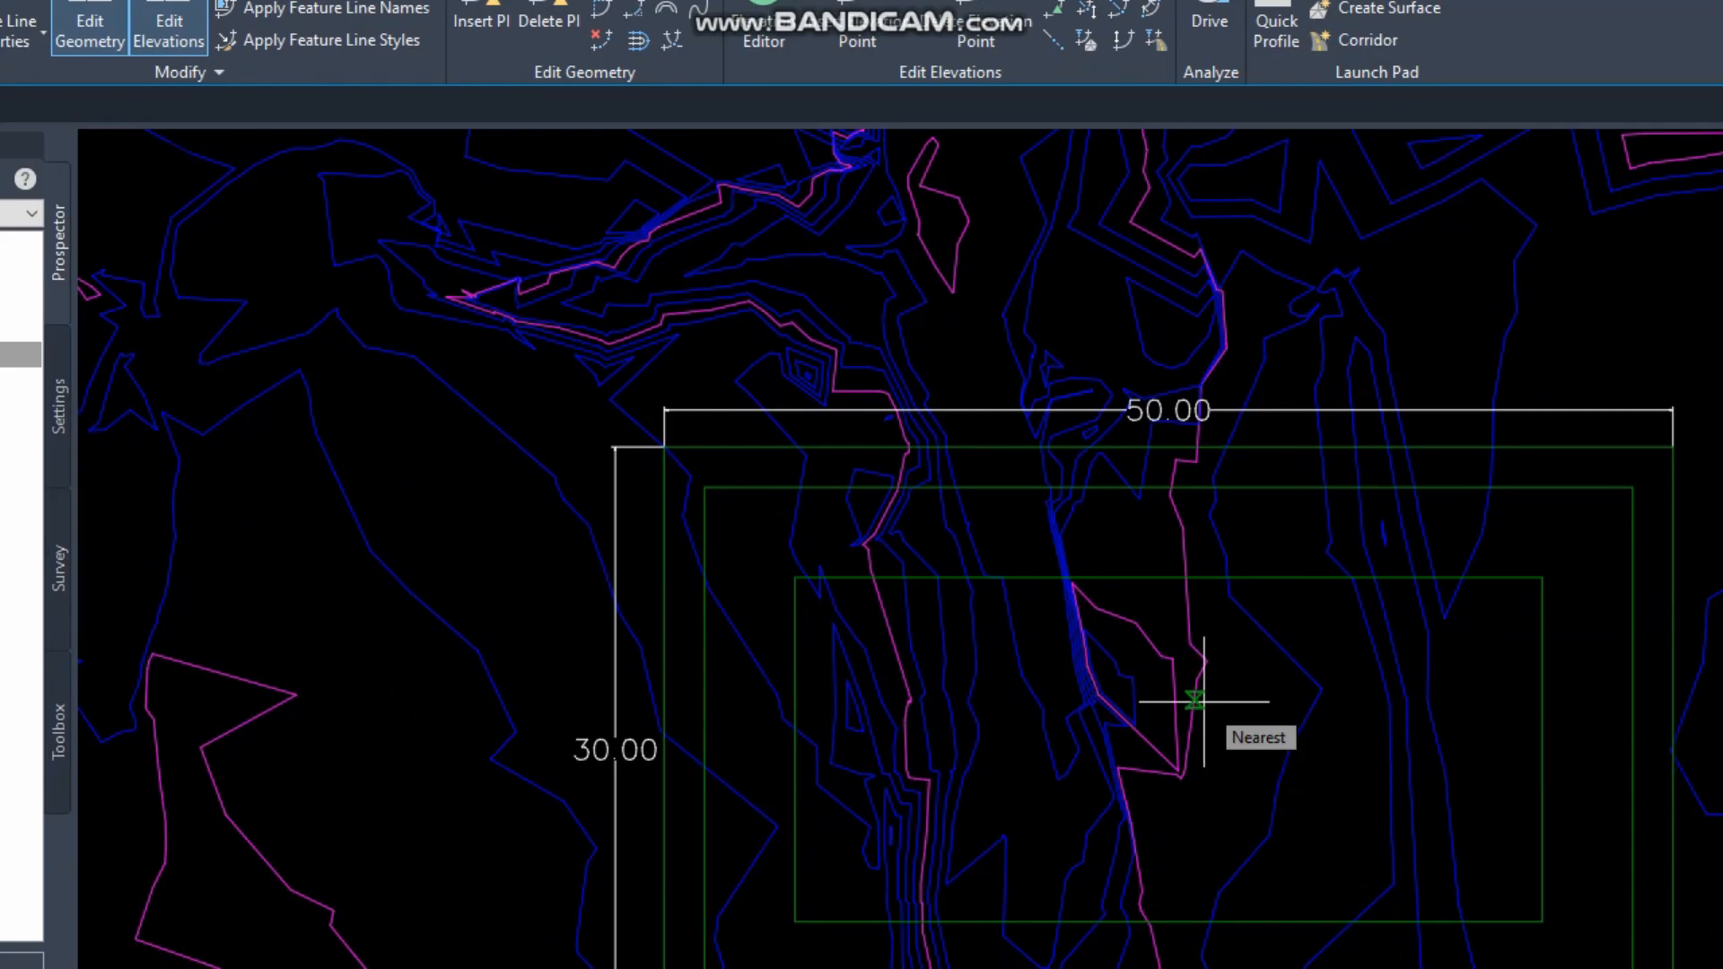
left_click(1235, 751)
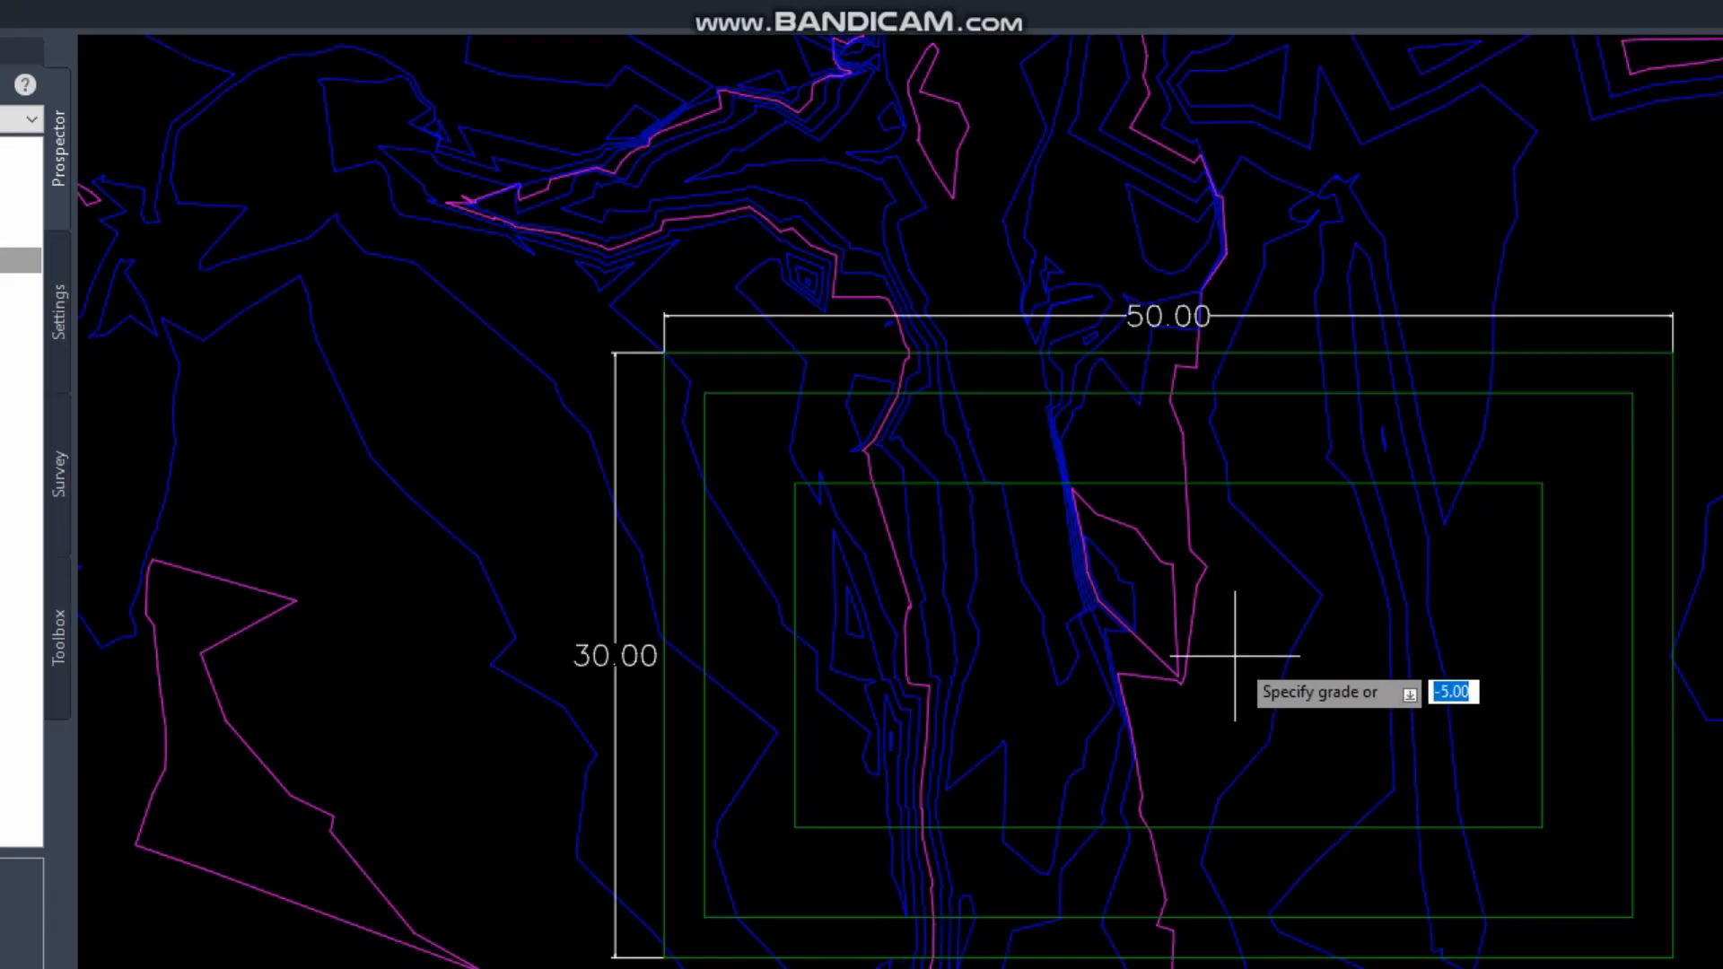
type("-25")
key("Return")
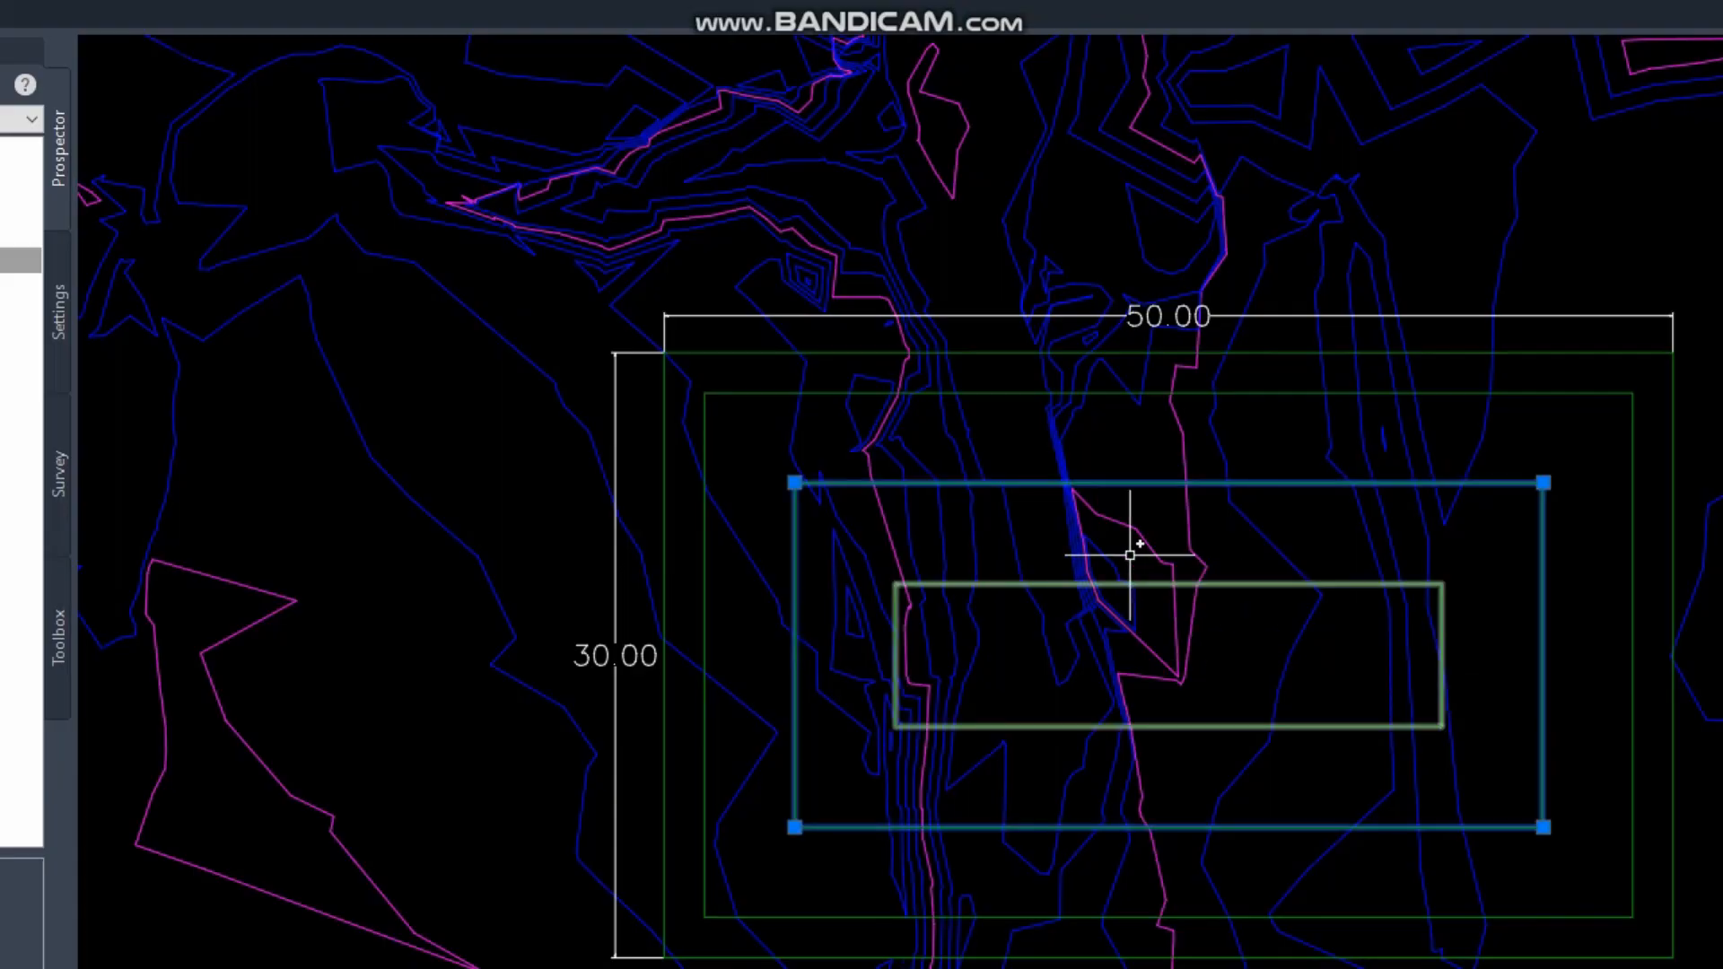
key("Escape")
Step: Select the four nested pond feature lines and start adding them to a surface as breaklines
scroll(1044, 435, "down", 2)
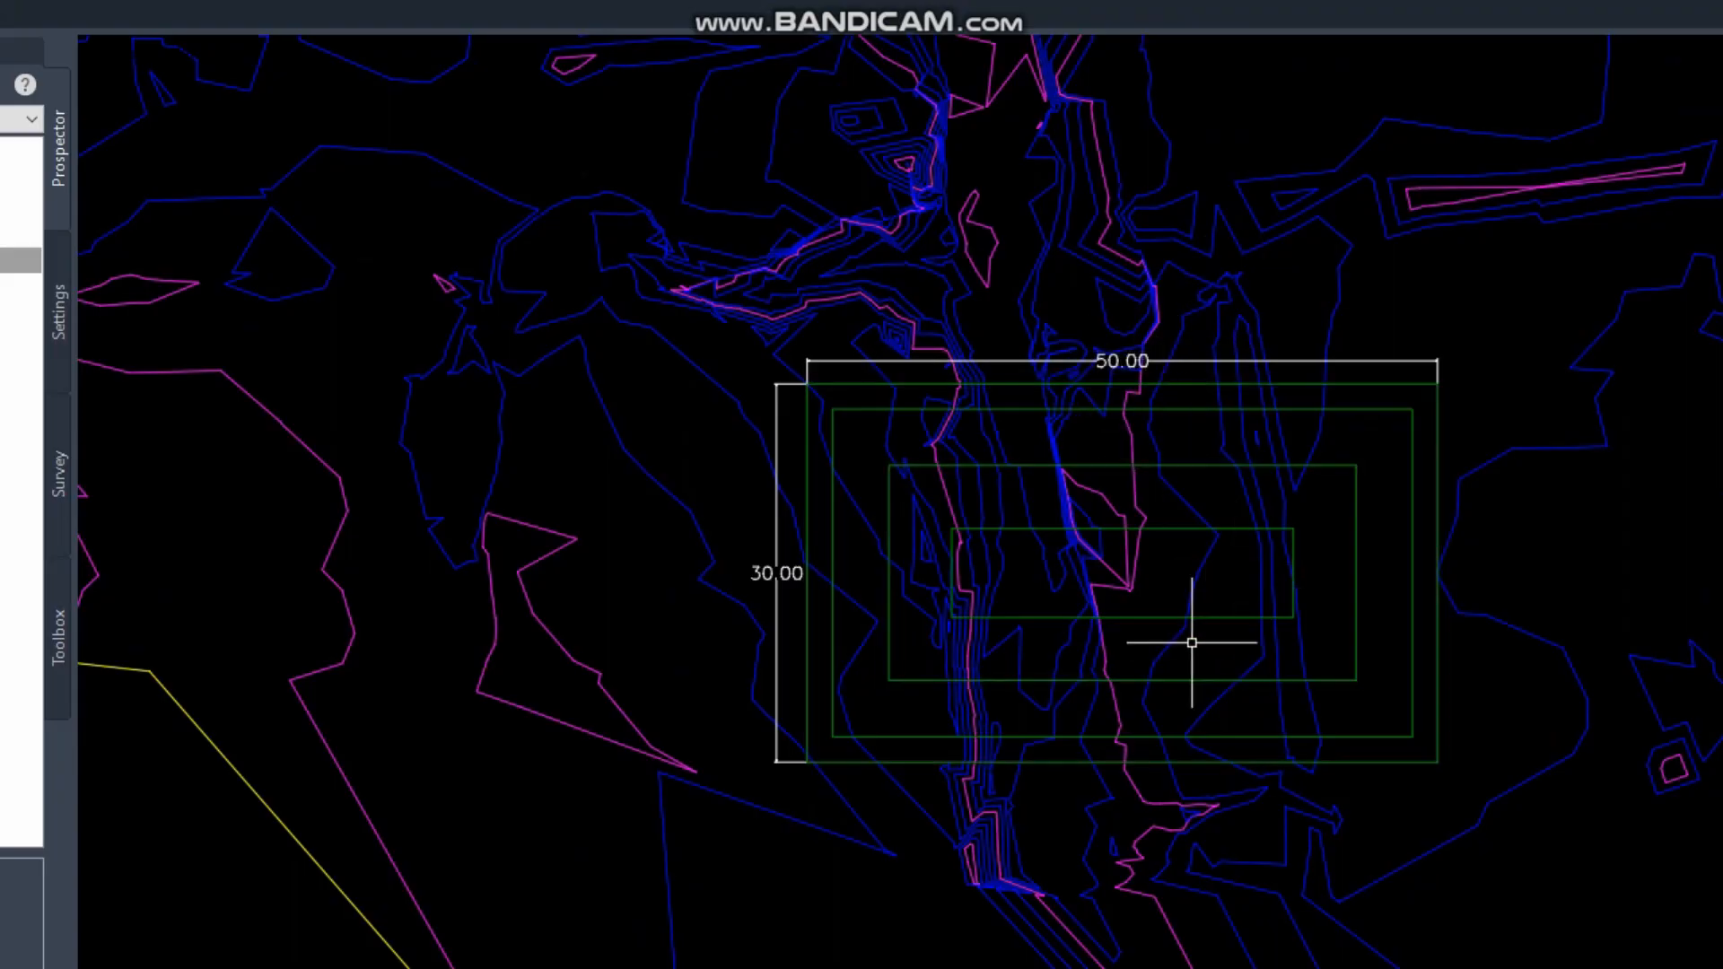
scroll(1216, 599, "up", 3)
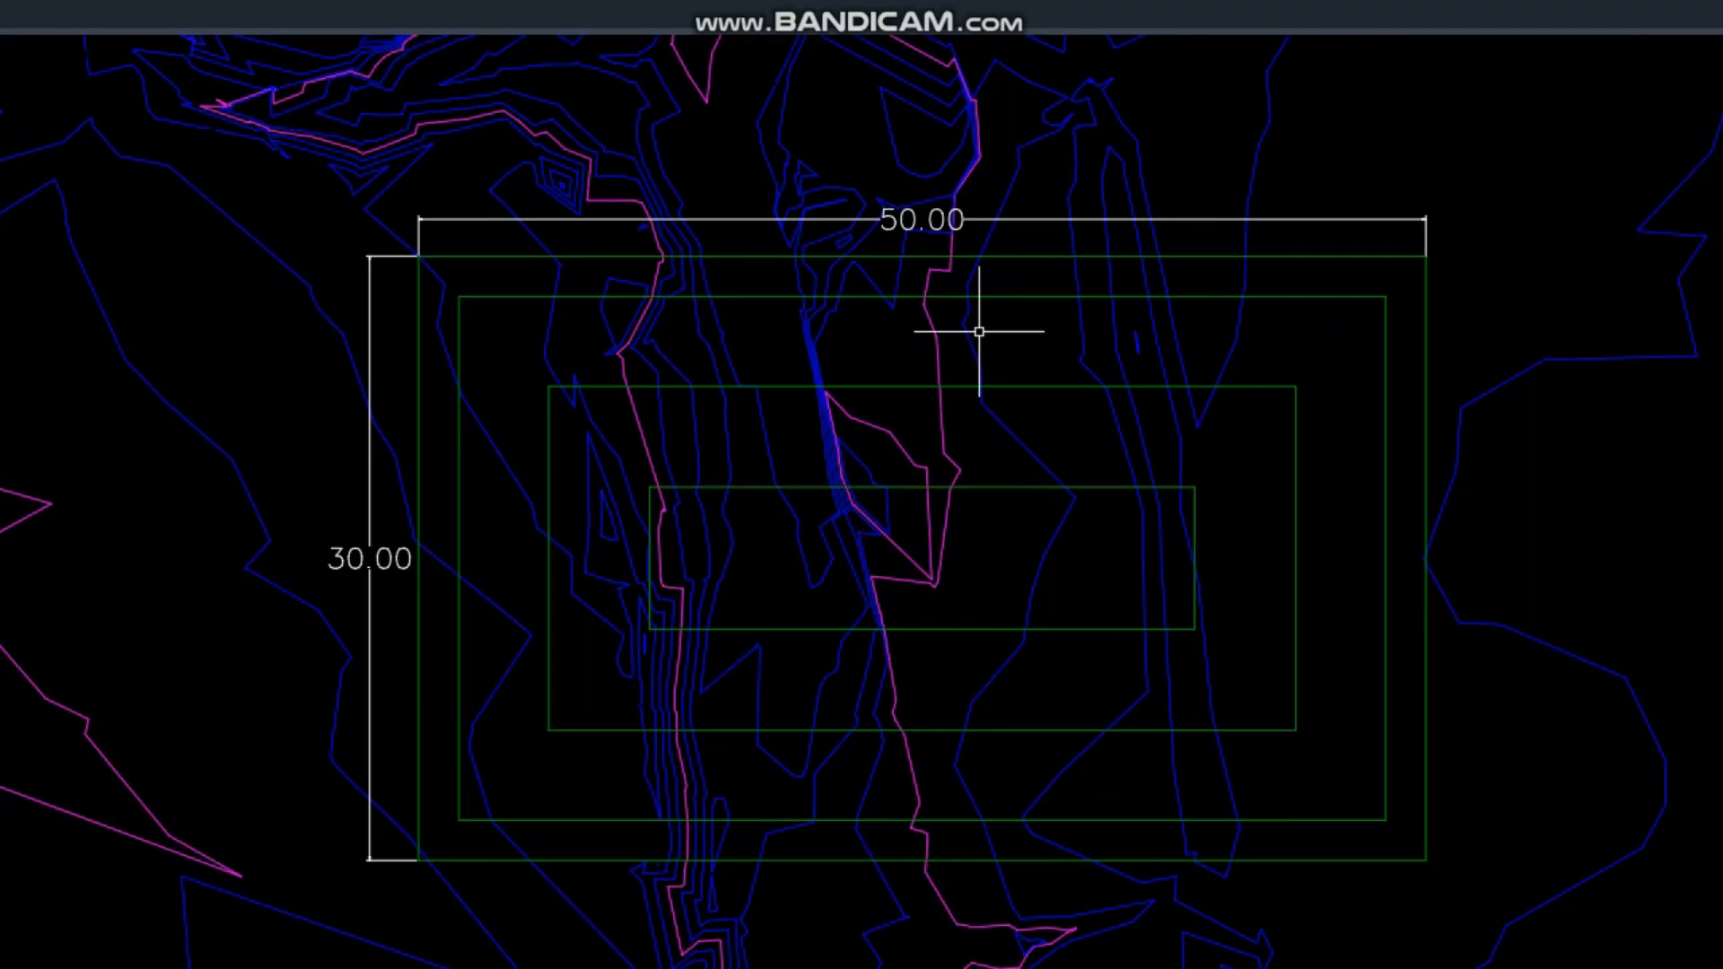
scroll(1167, 641, "down", 2)
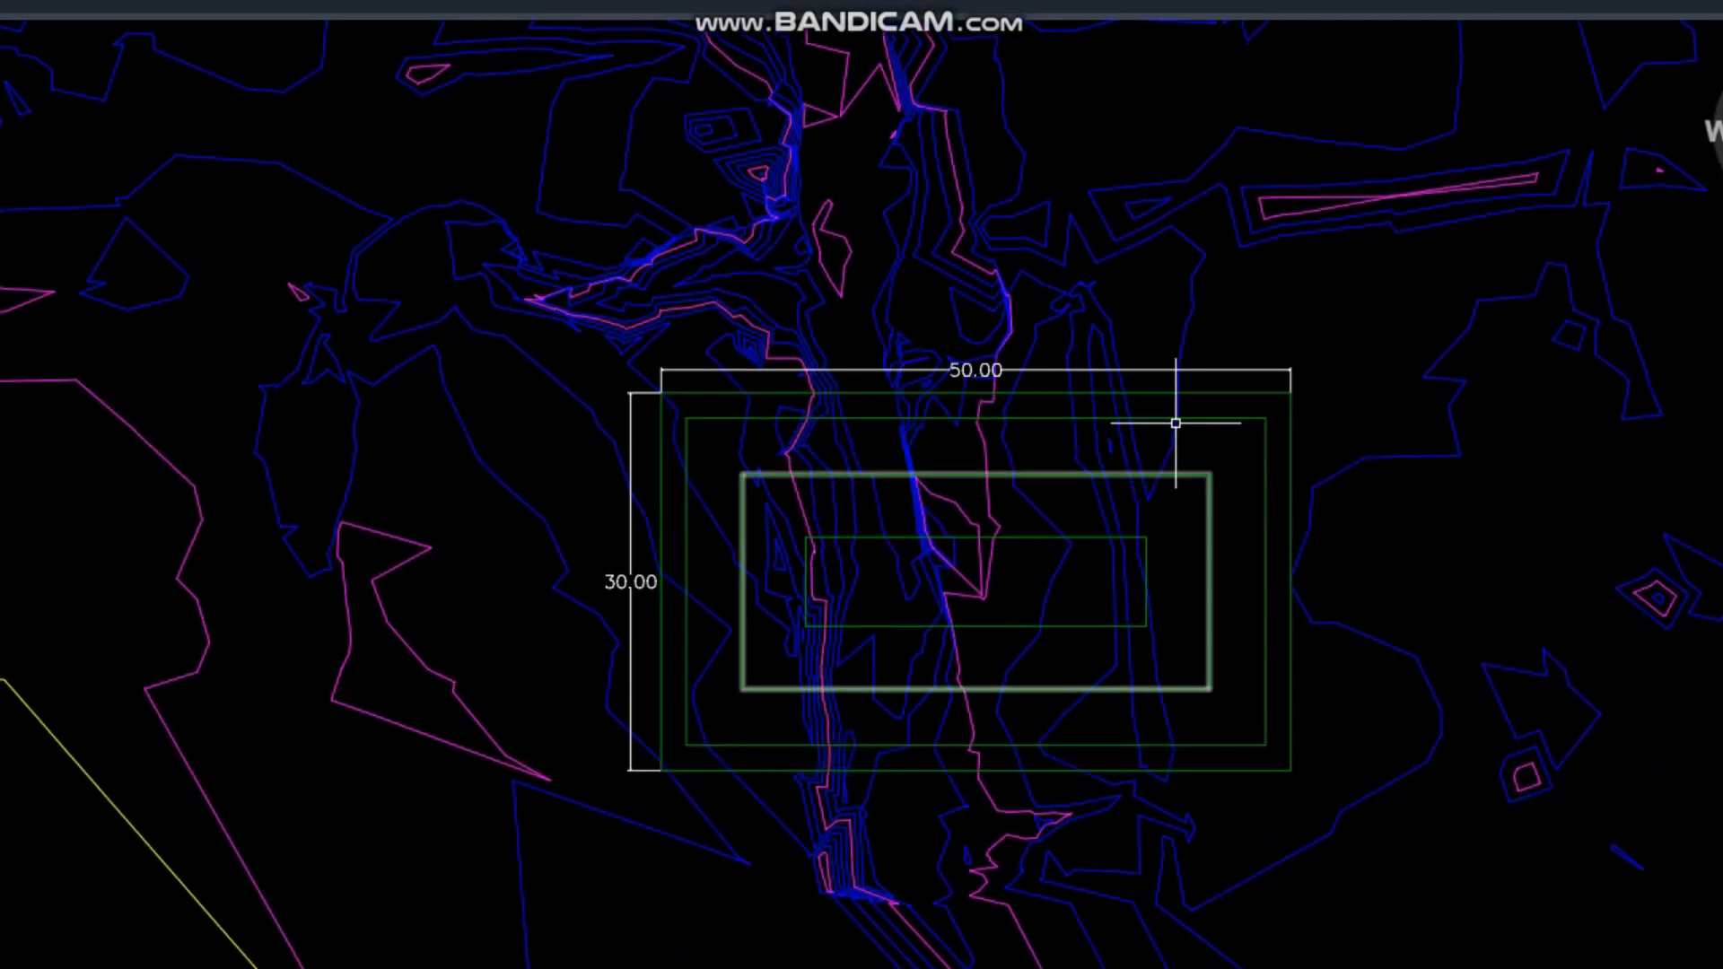
left_click(1228, 393)
left_click(1219, 419)
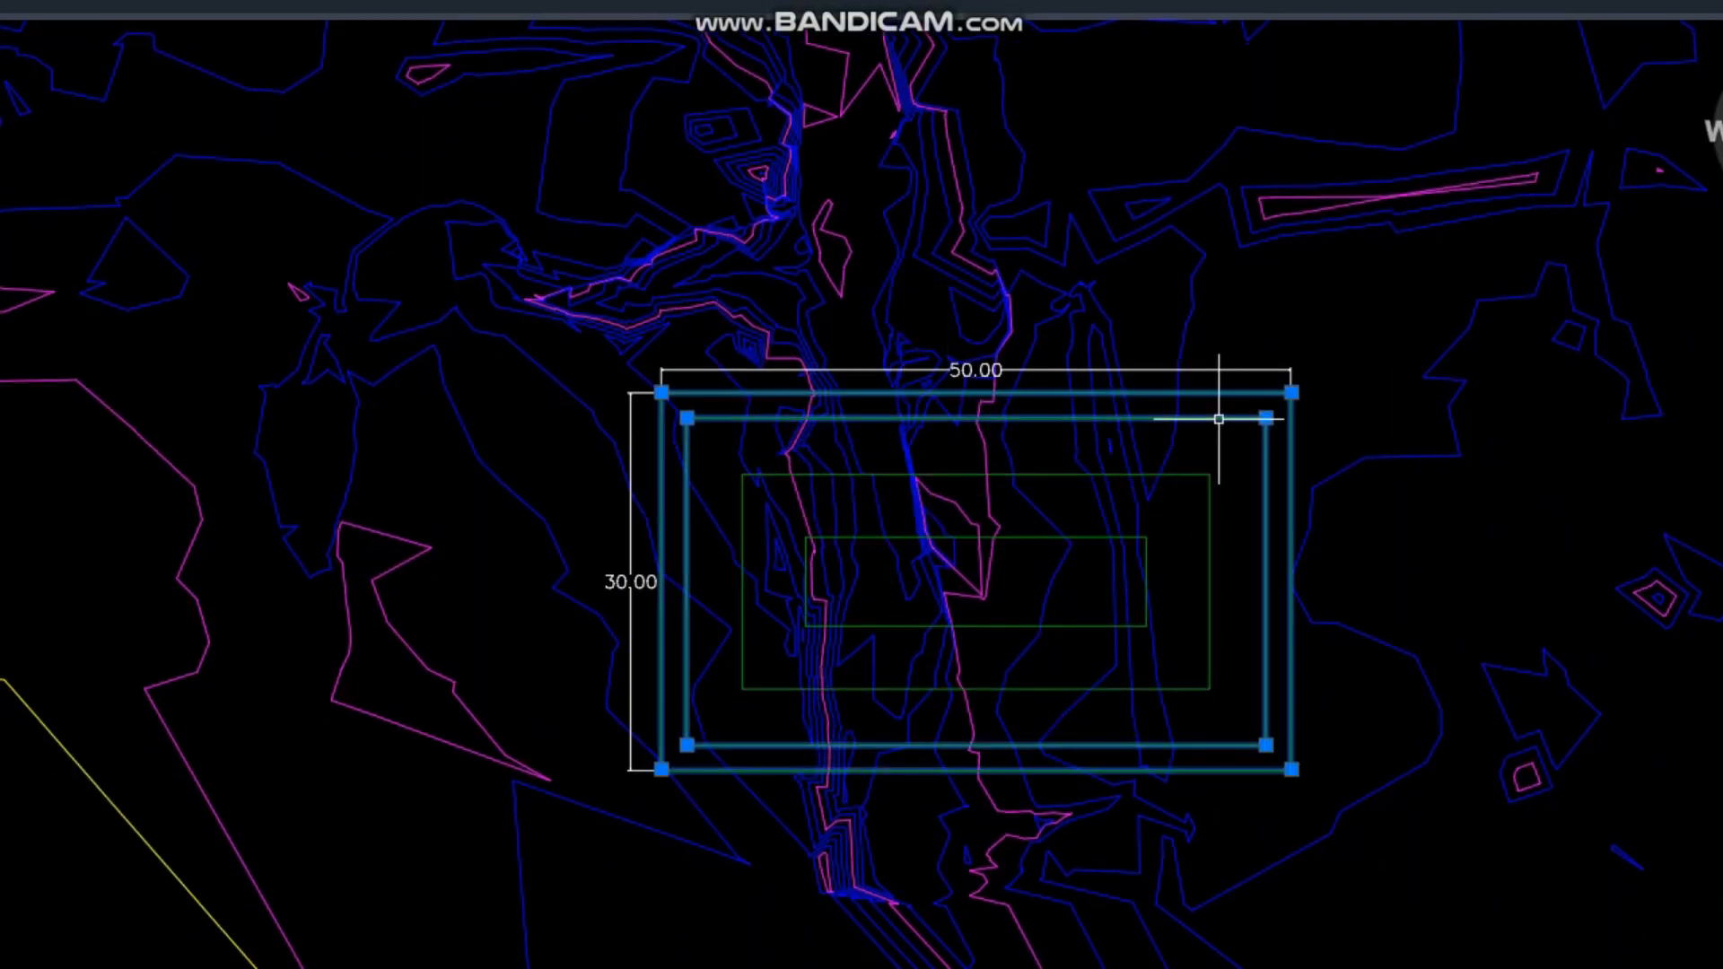
left_click(1175, 471)
left_click(1089, 537)
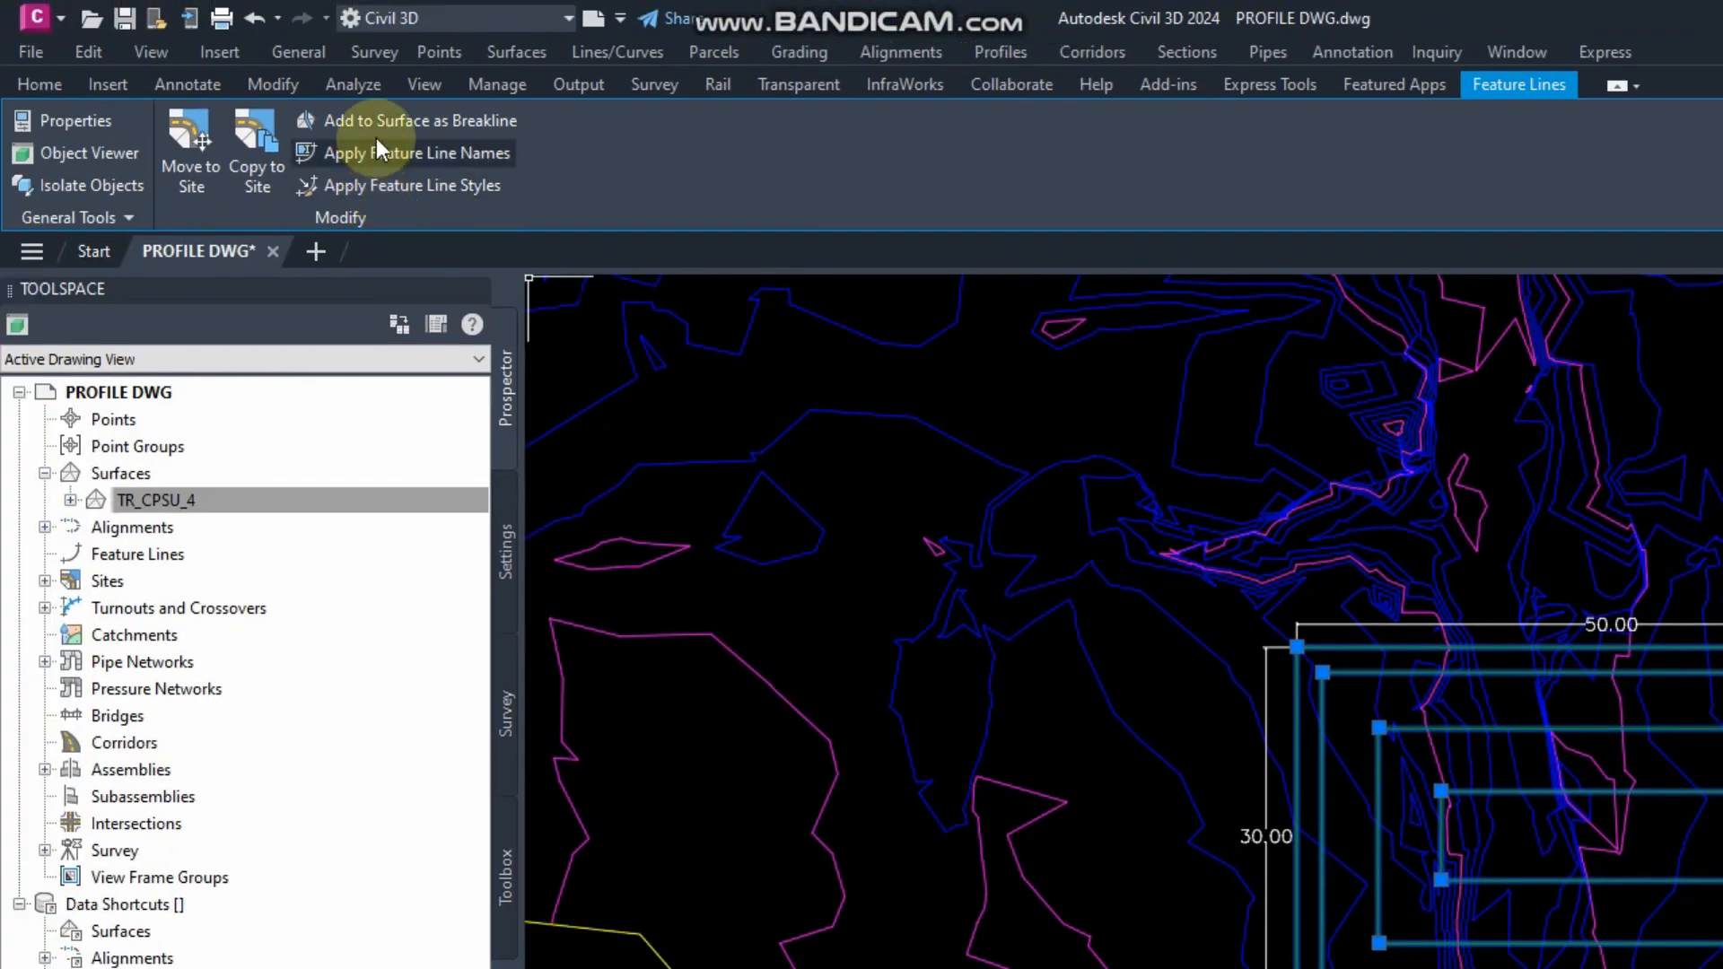
left_click(393, 122)
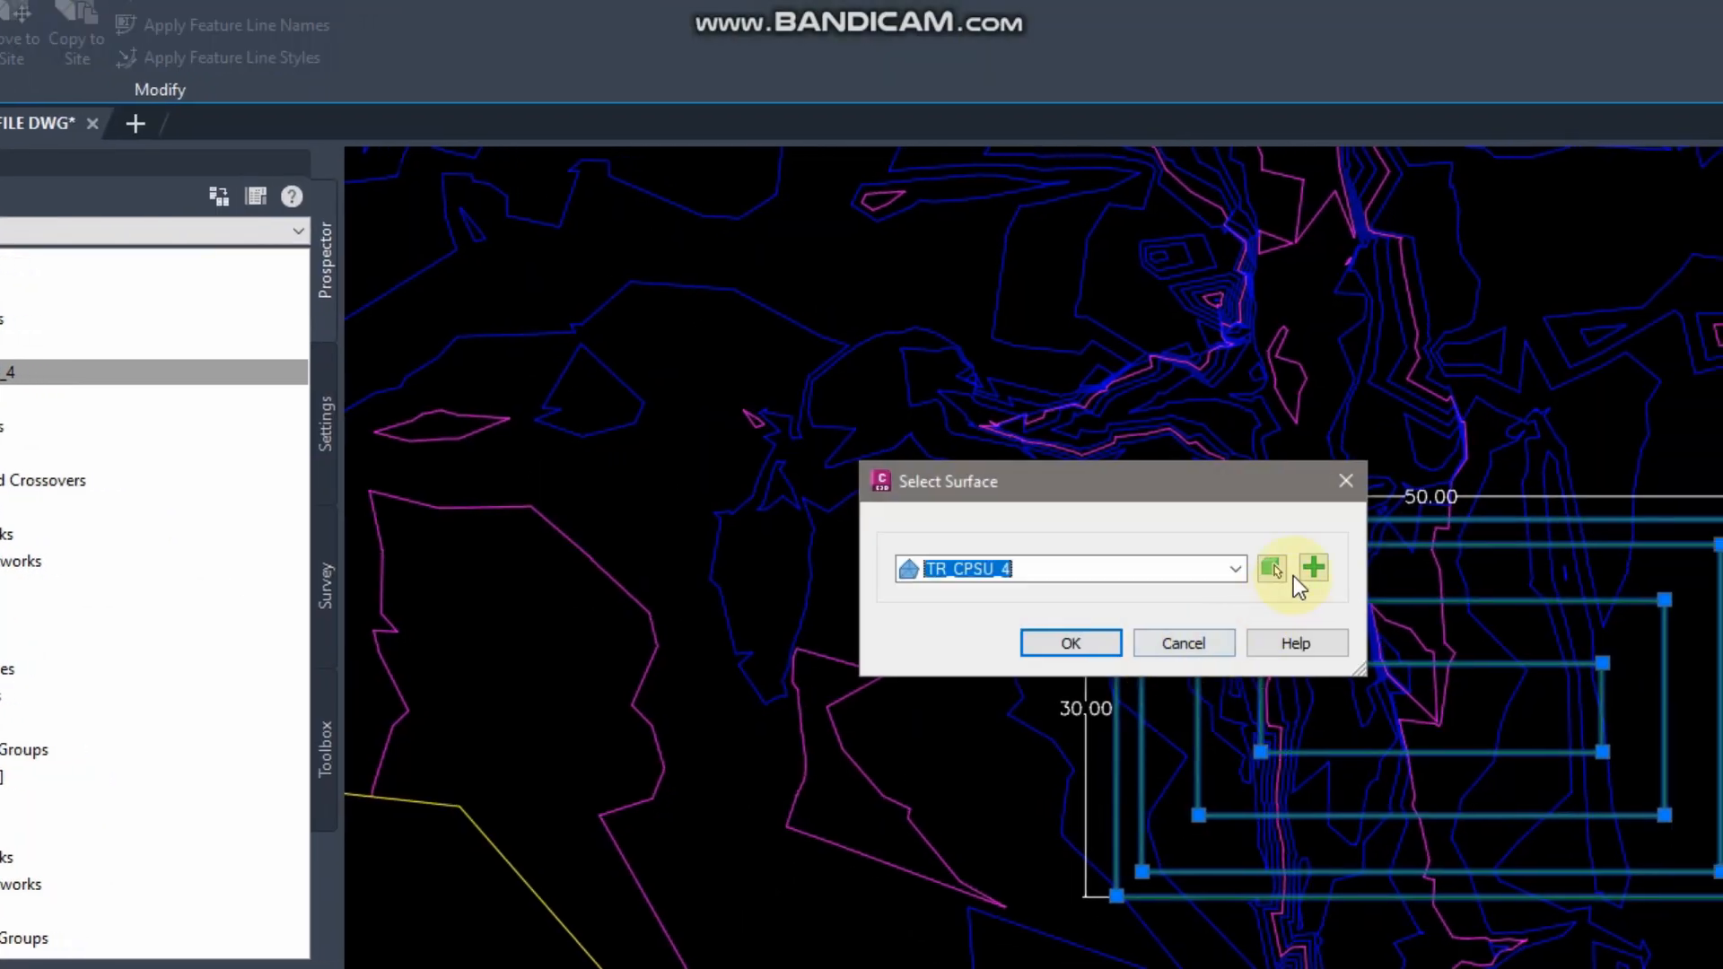
Step: Create a new TIN surface named POUND with the Contours and Triangles style as the target for the breaklines
left_click(1414, 701)
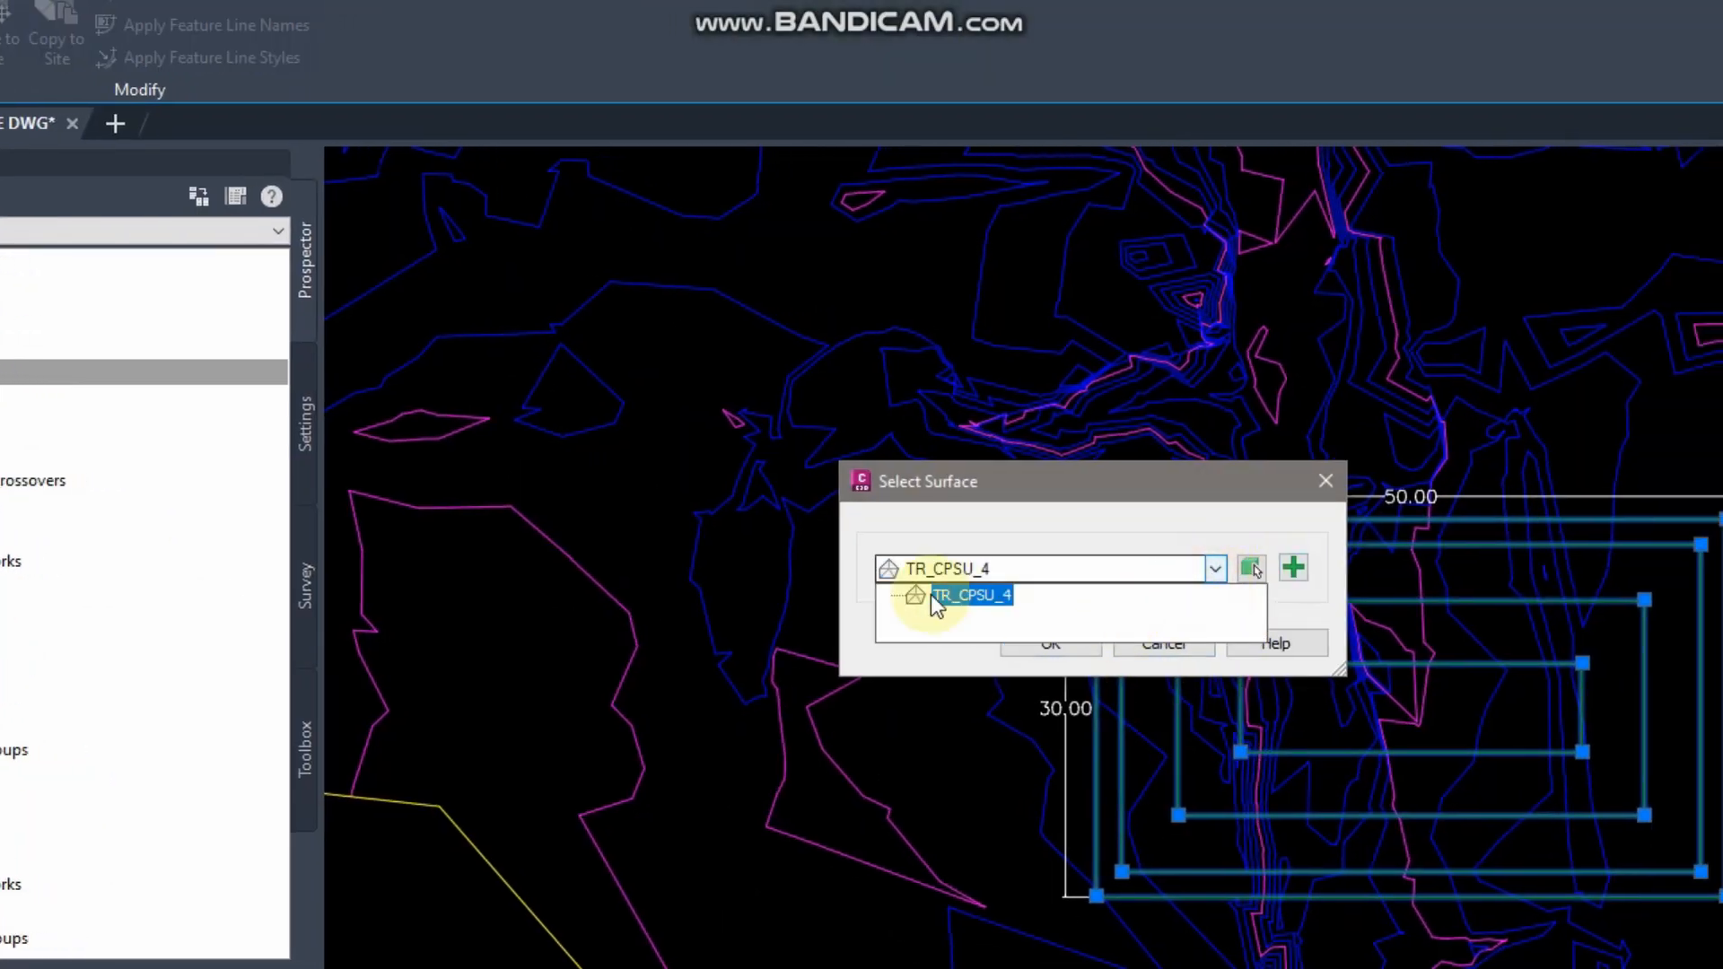
left_click(1164, 509)
left_click(1229, 572)
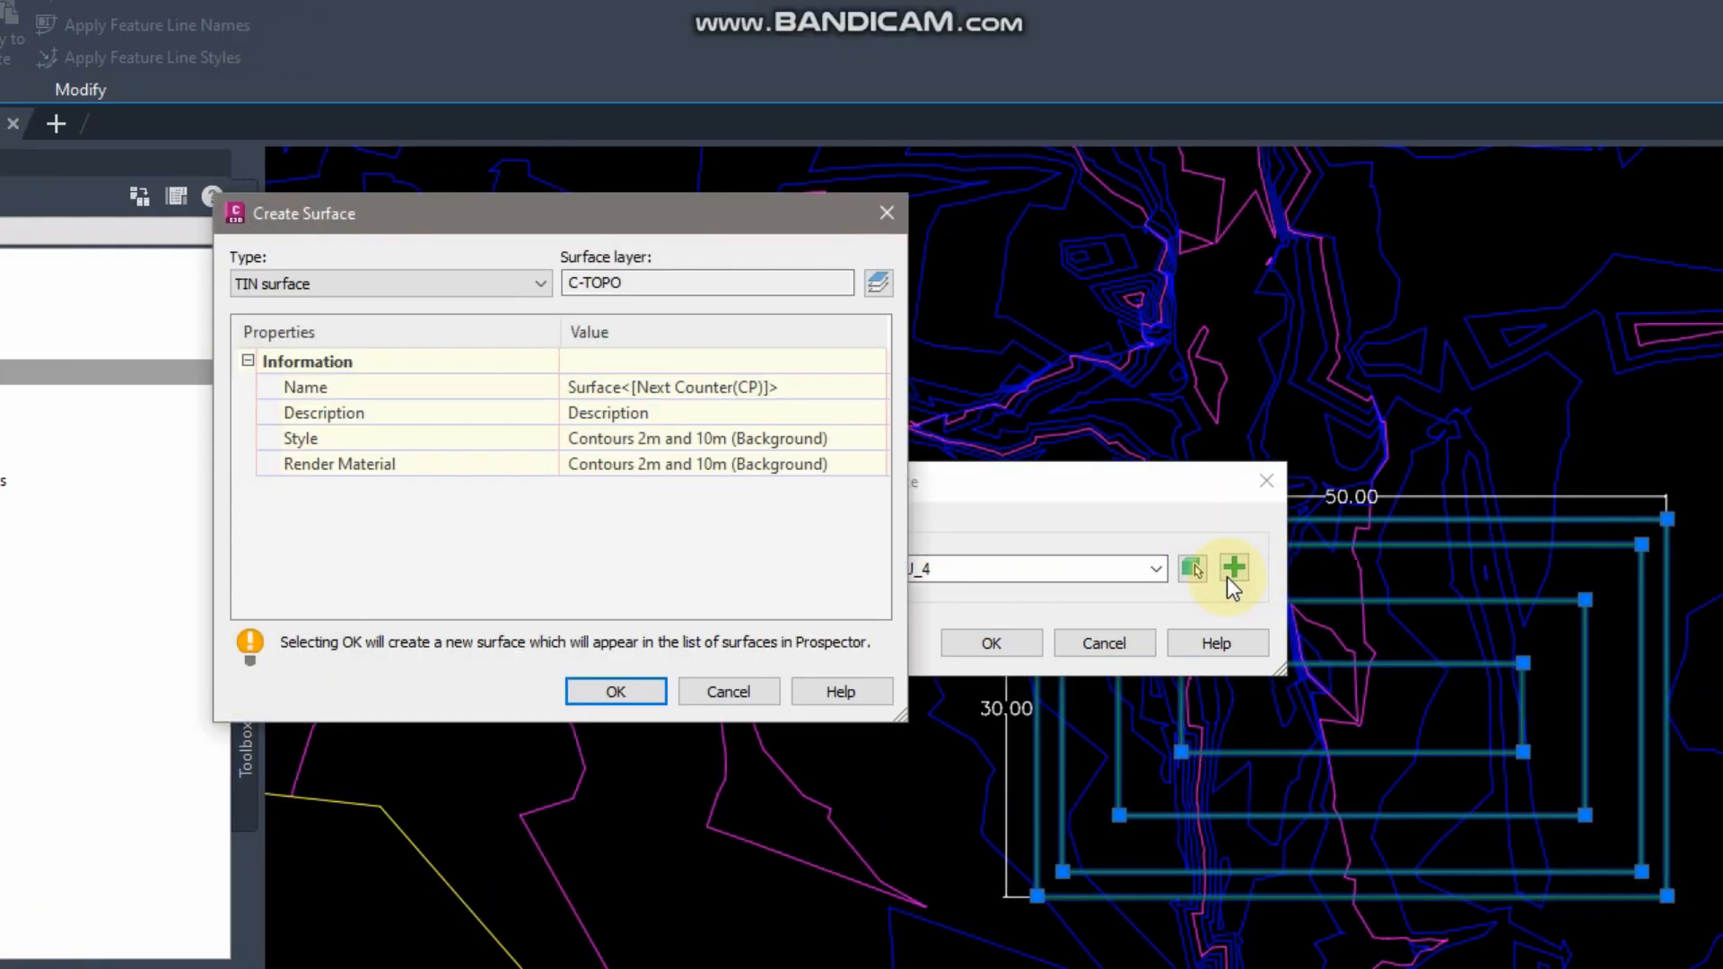
left_click(703, 388)
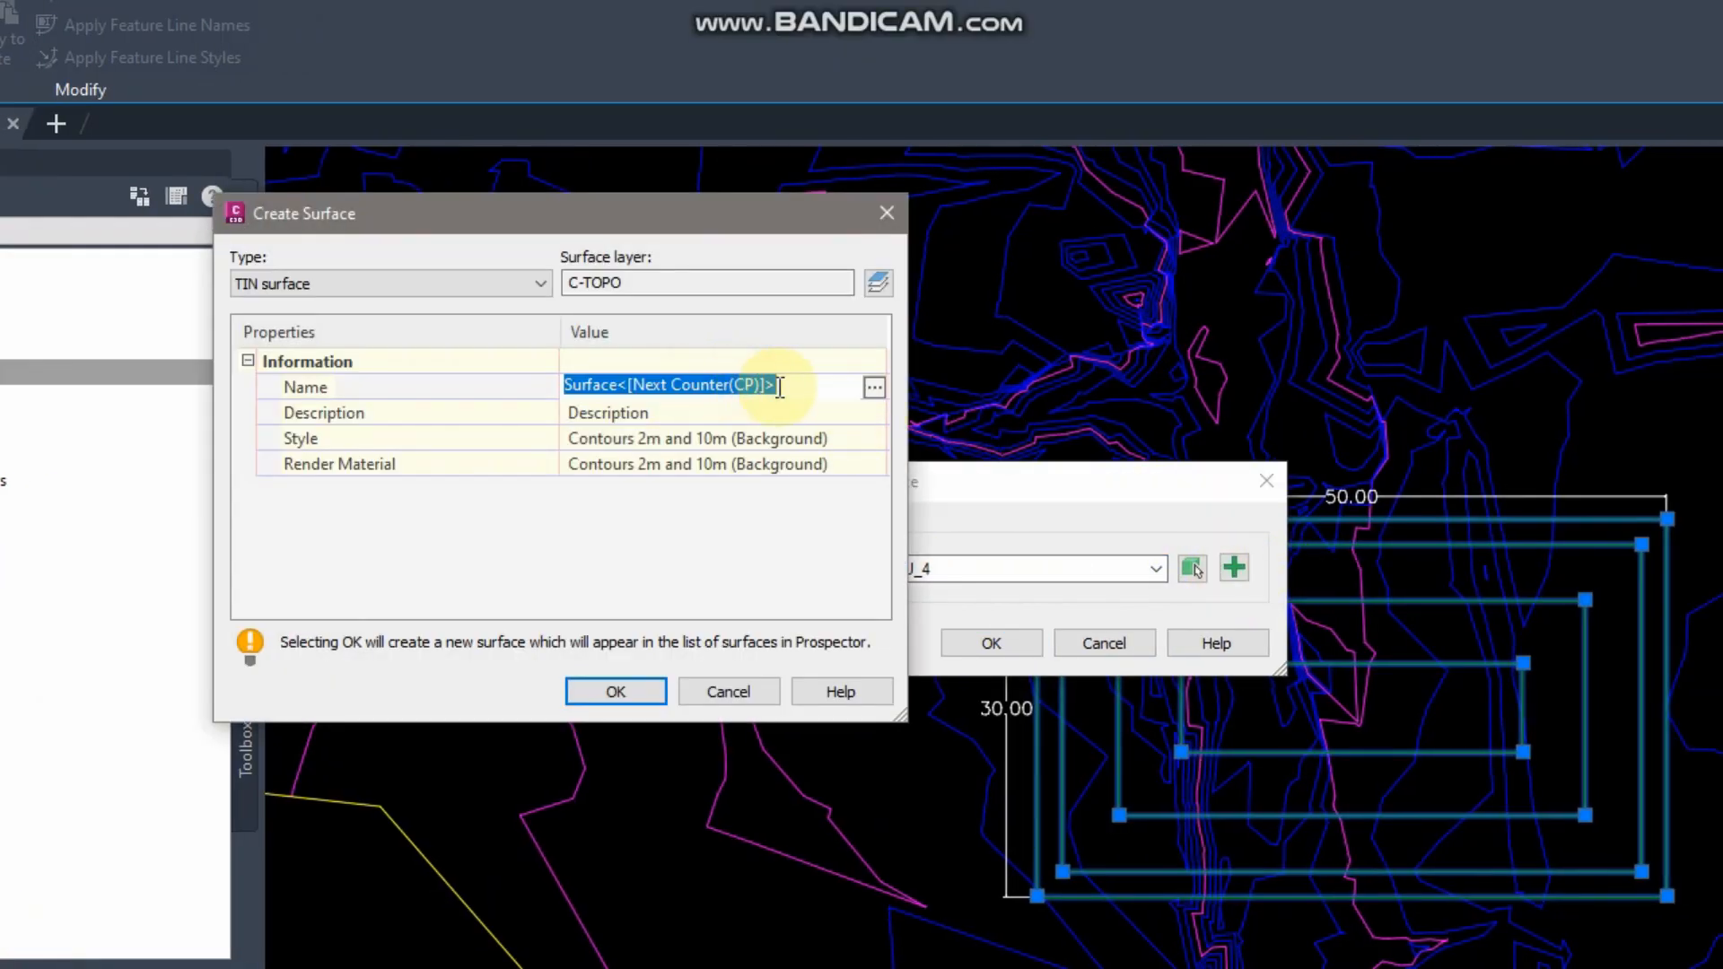
type("POUND")
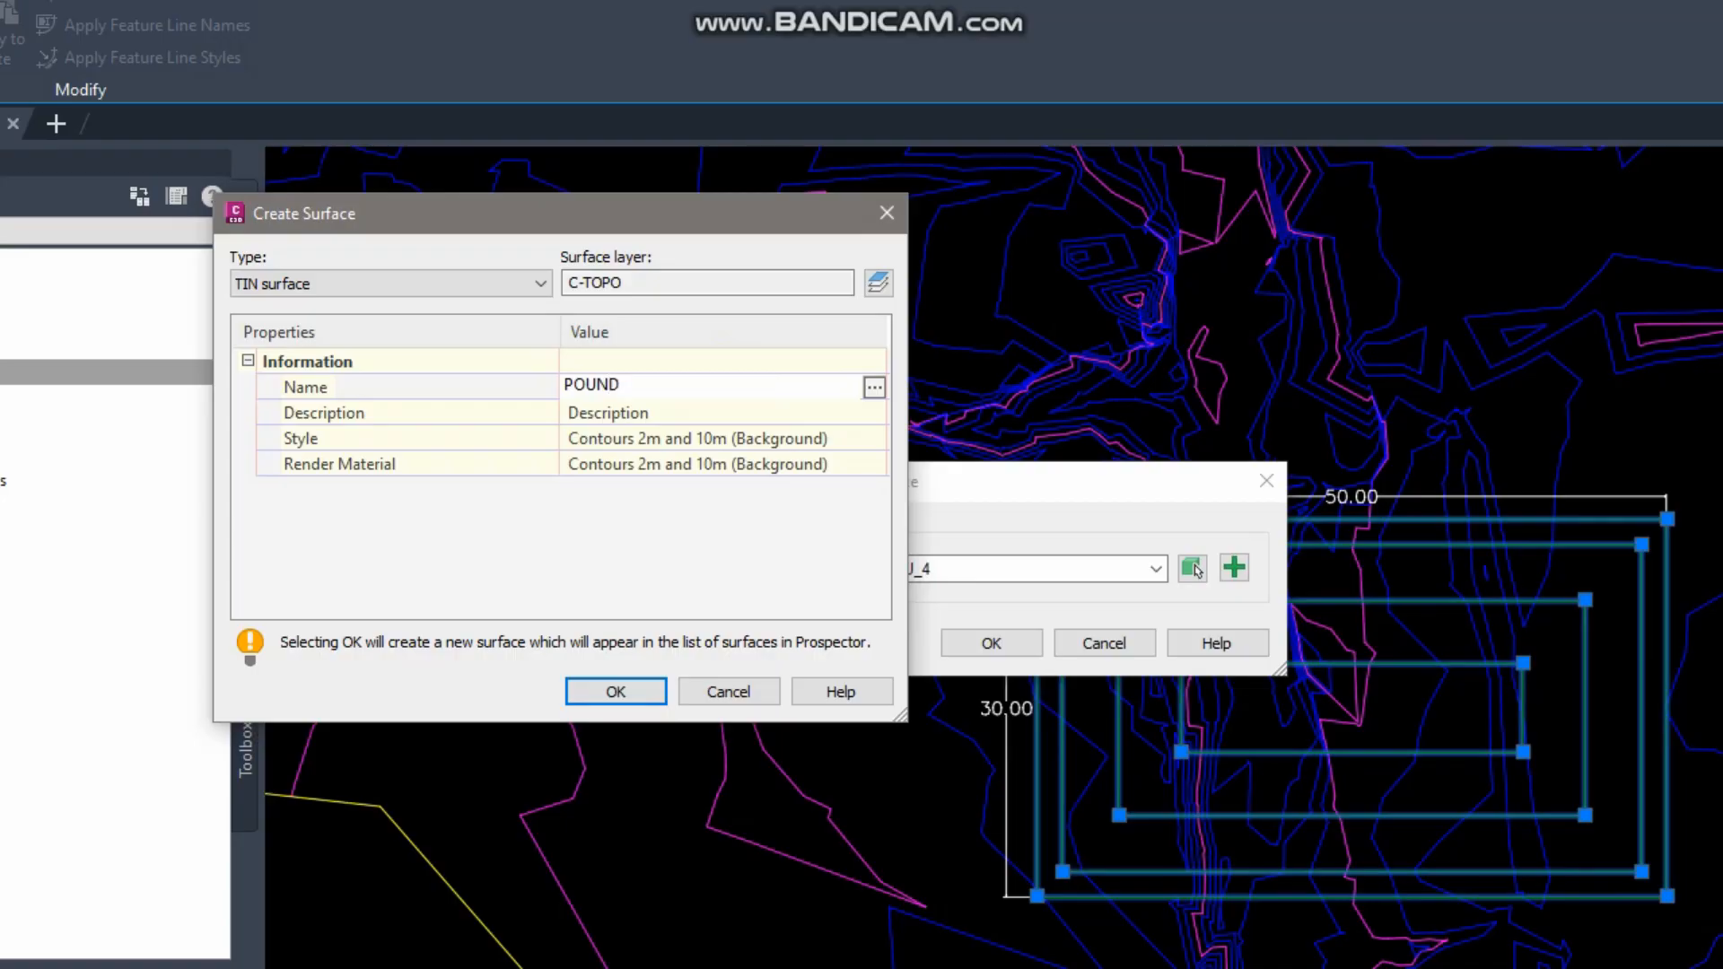
left_click(790, 440)
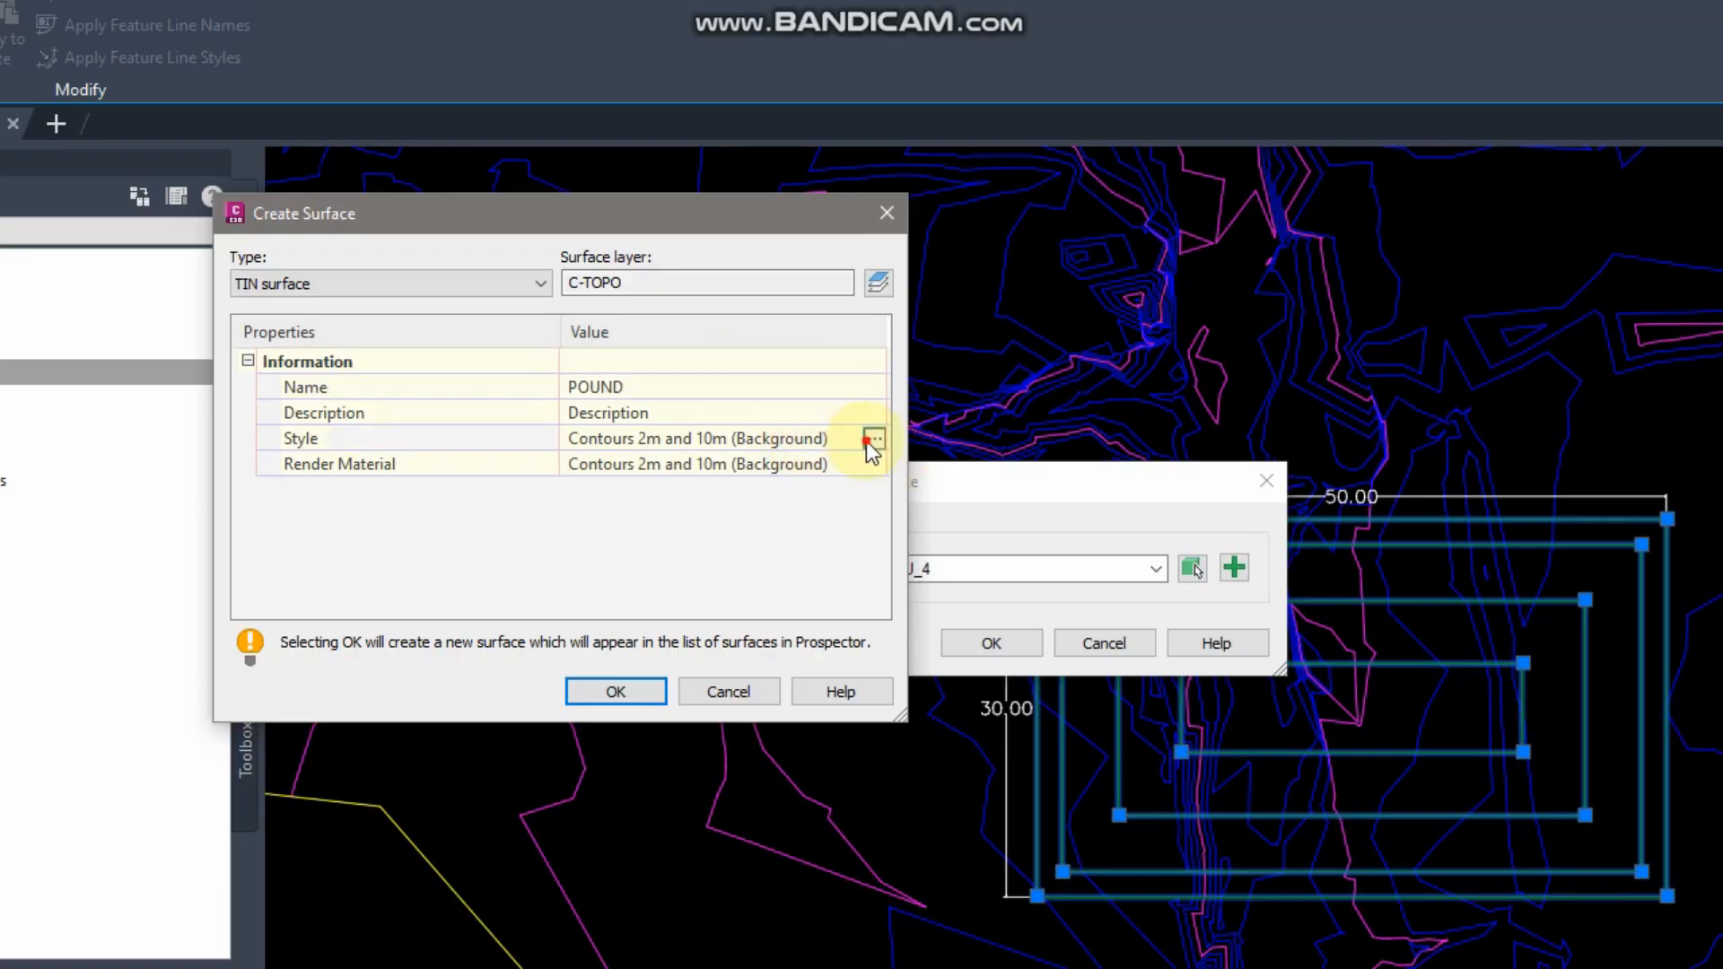
left_click(873, 440)
left_click(792, 79)
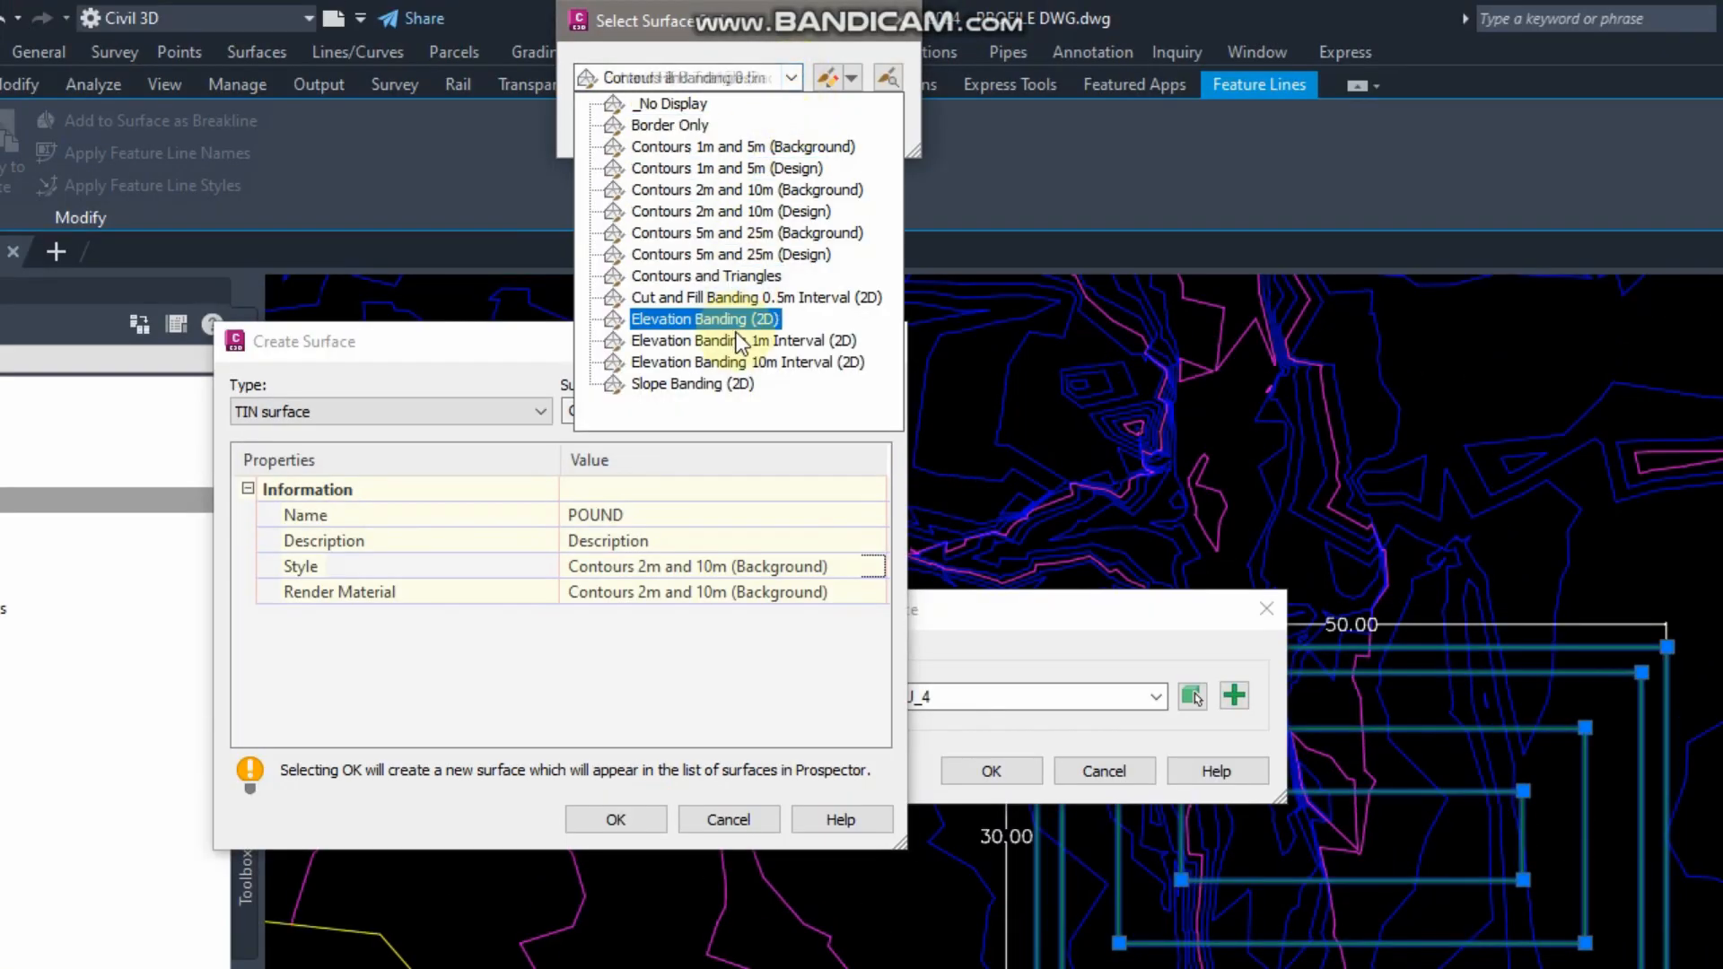
left_click(703, 276)
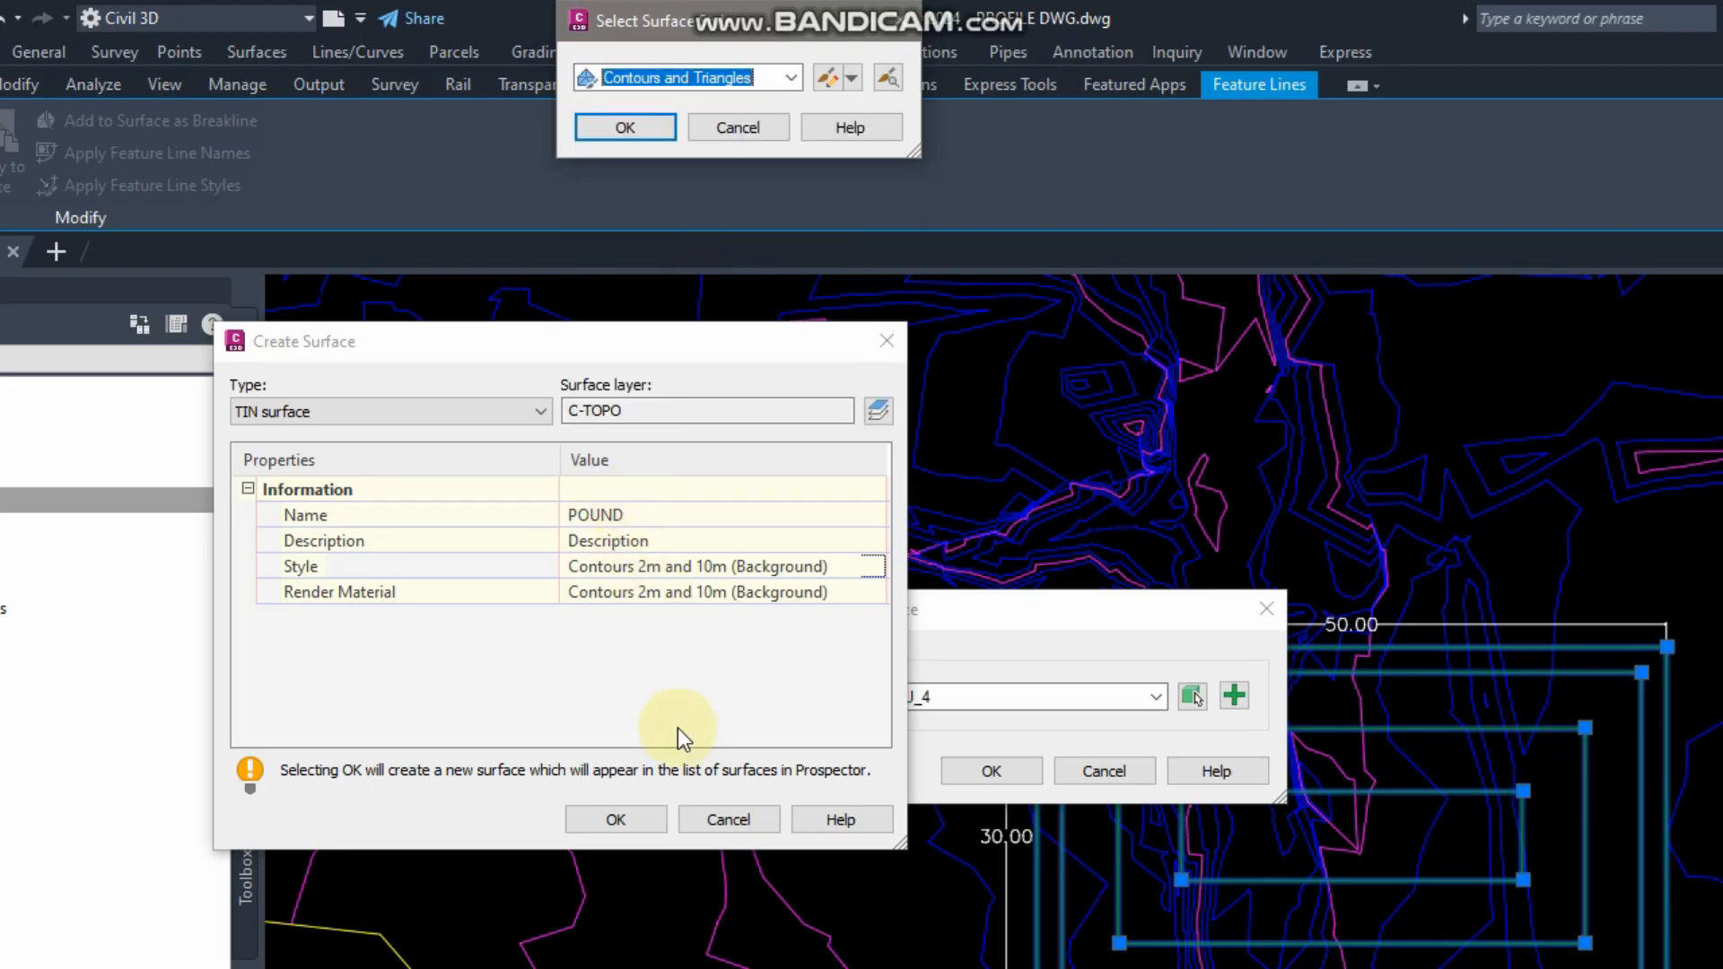
left_click(628, 123)
left_click(610, 777)
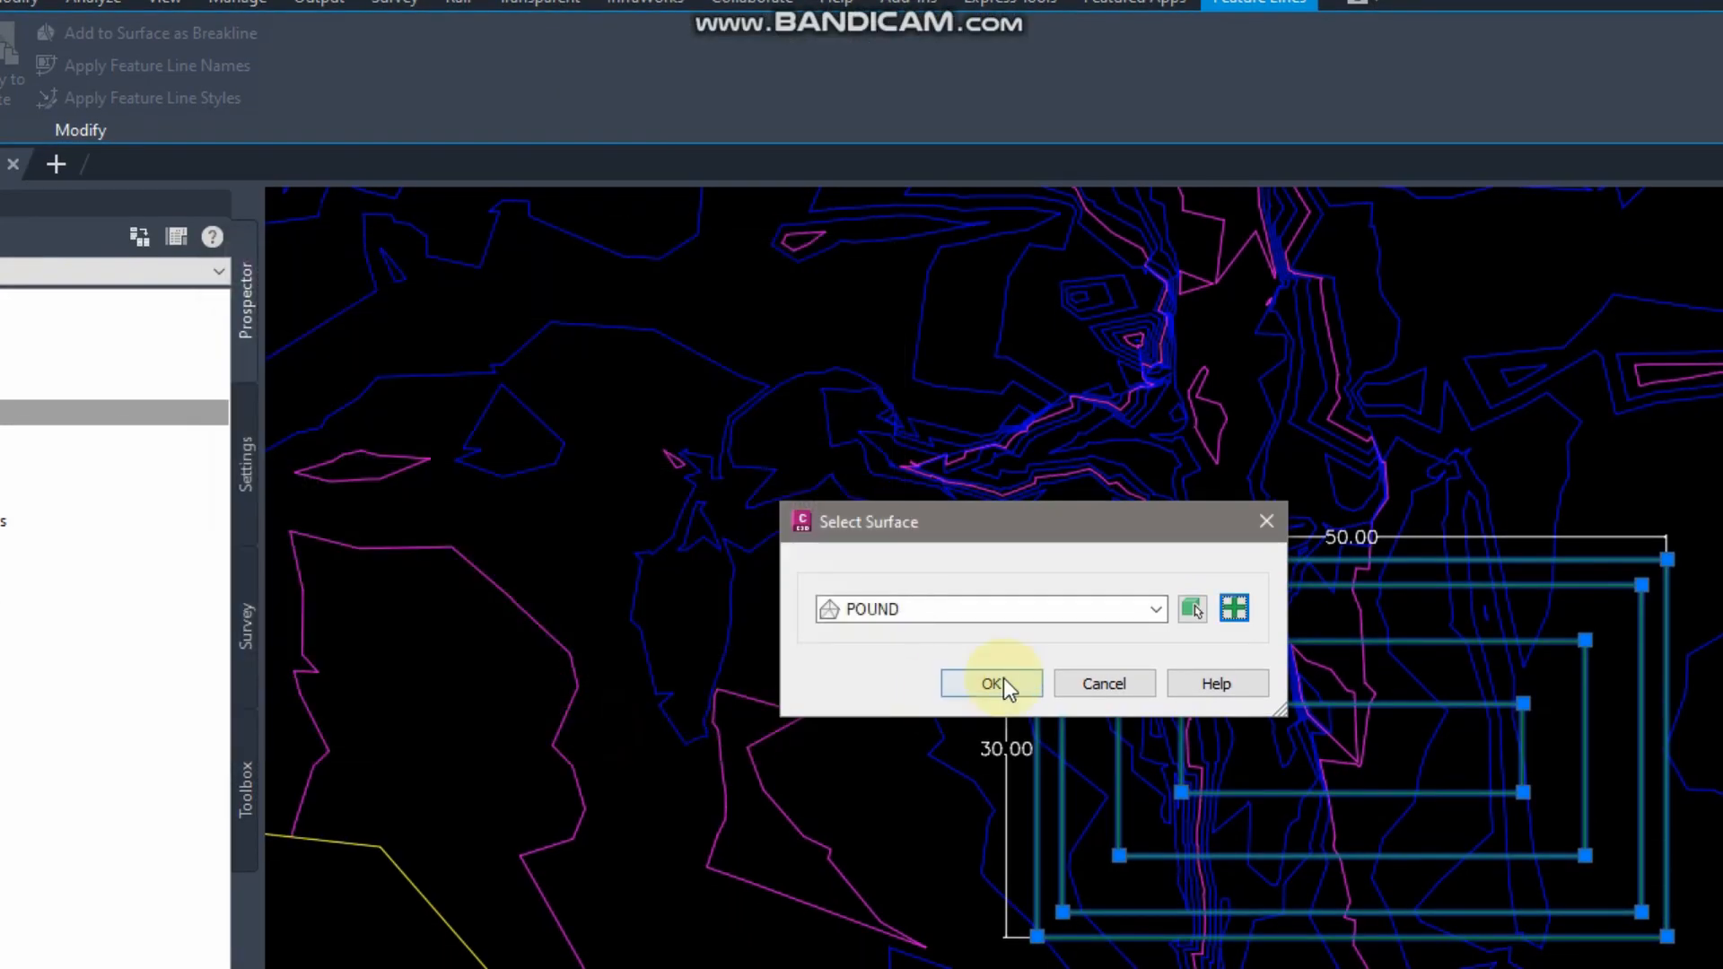
Step: Add the feature lines to surface POUND as standard breaklines with description P and a supplementing distance of 10 m
left_click(987, 728)
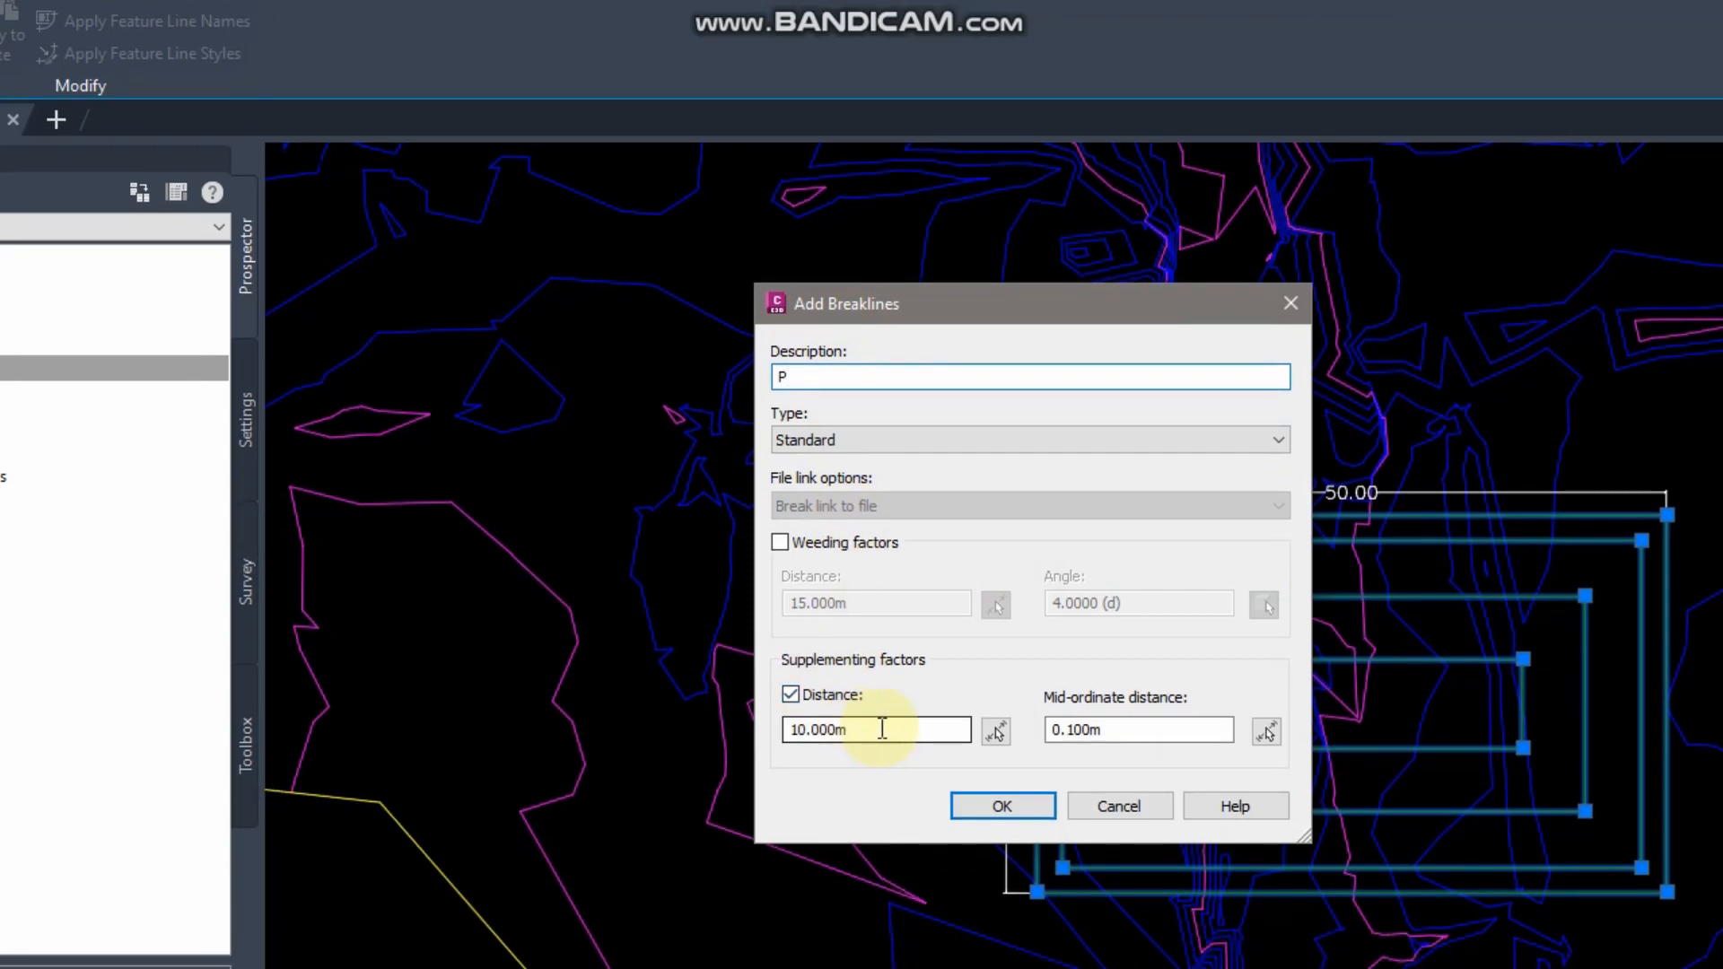
left_click_drag(879, 727, 774, 725)
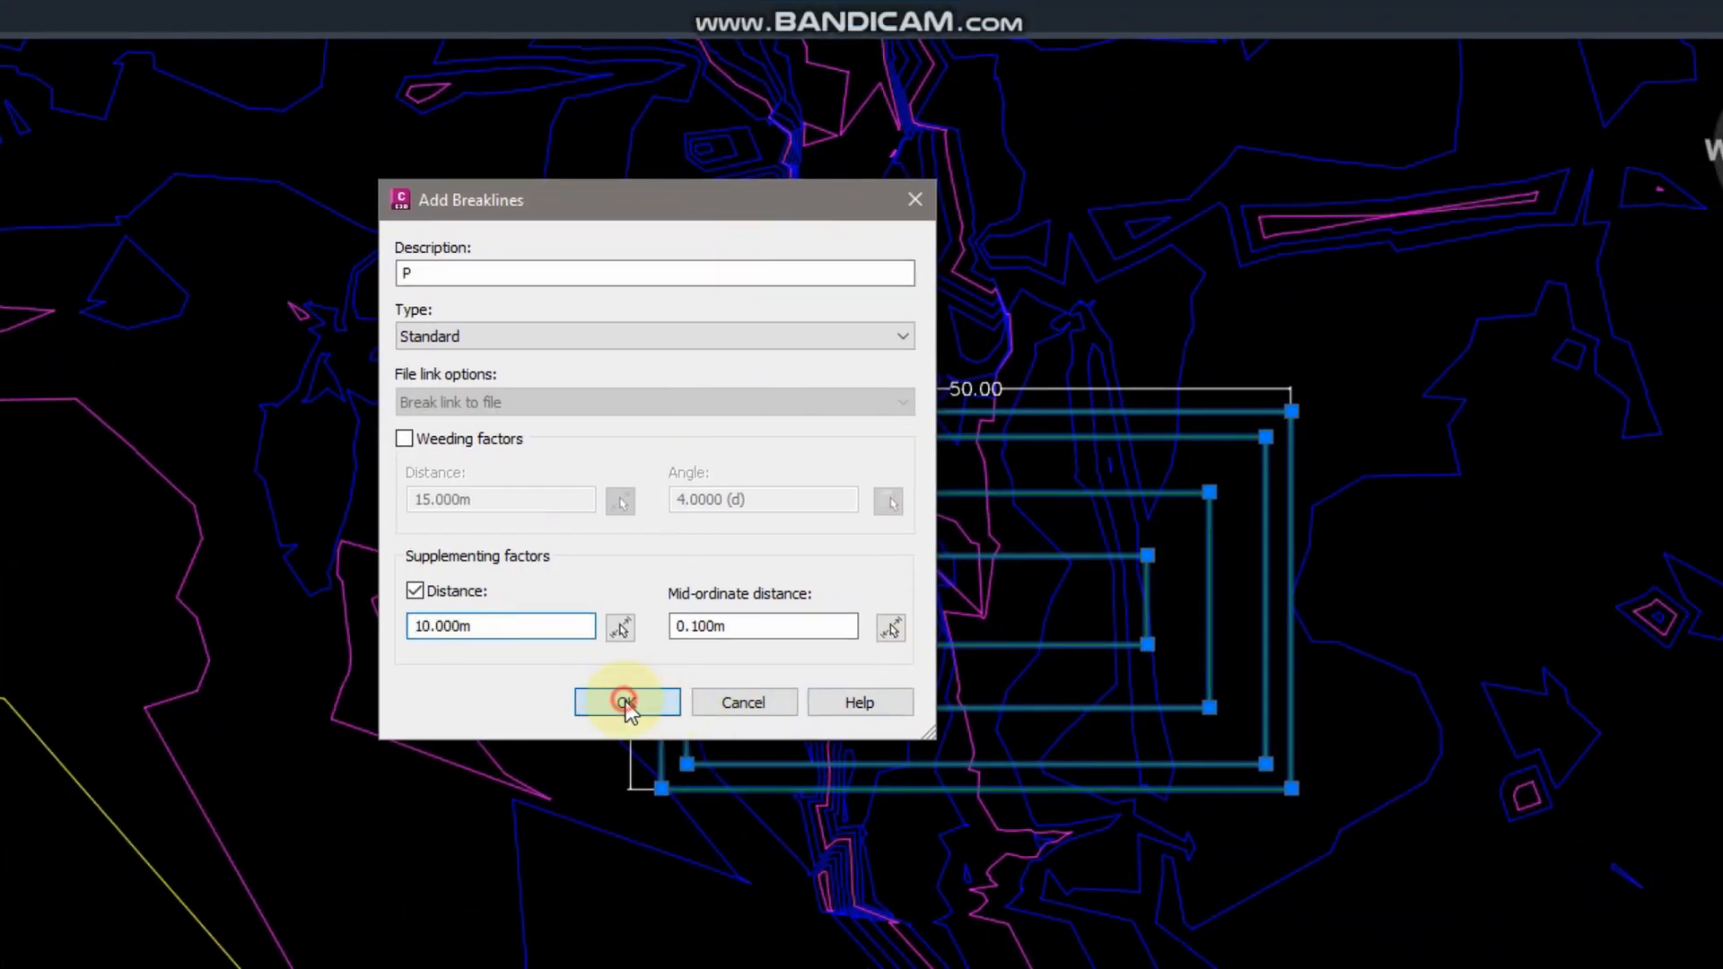
left_click(626, 702)
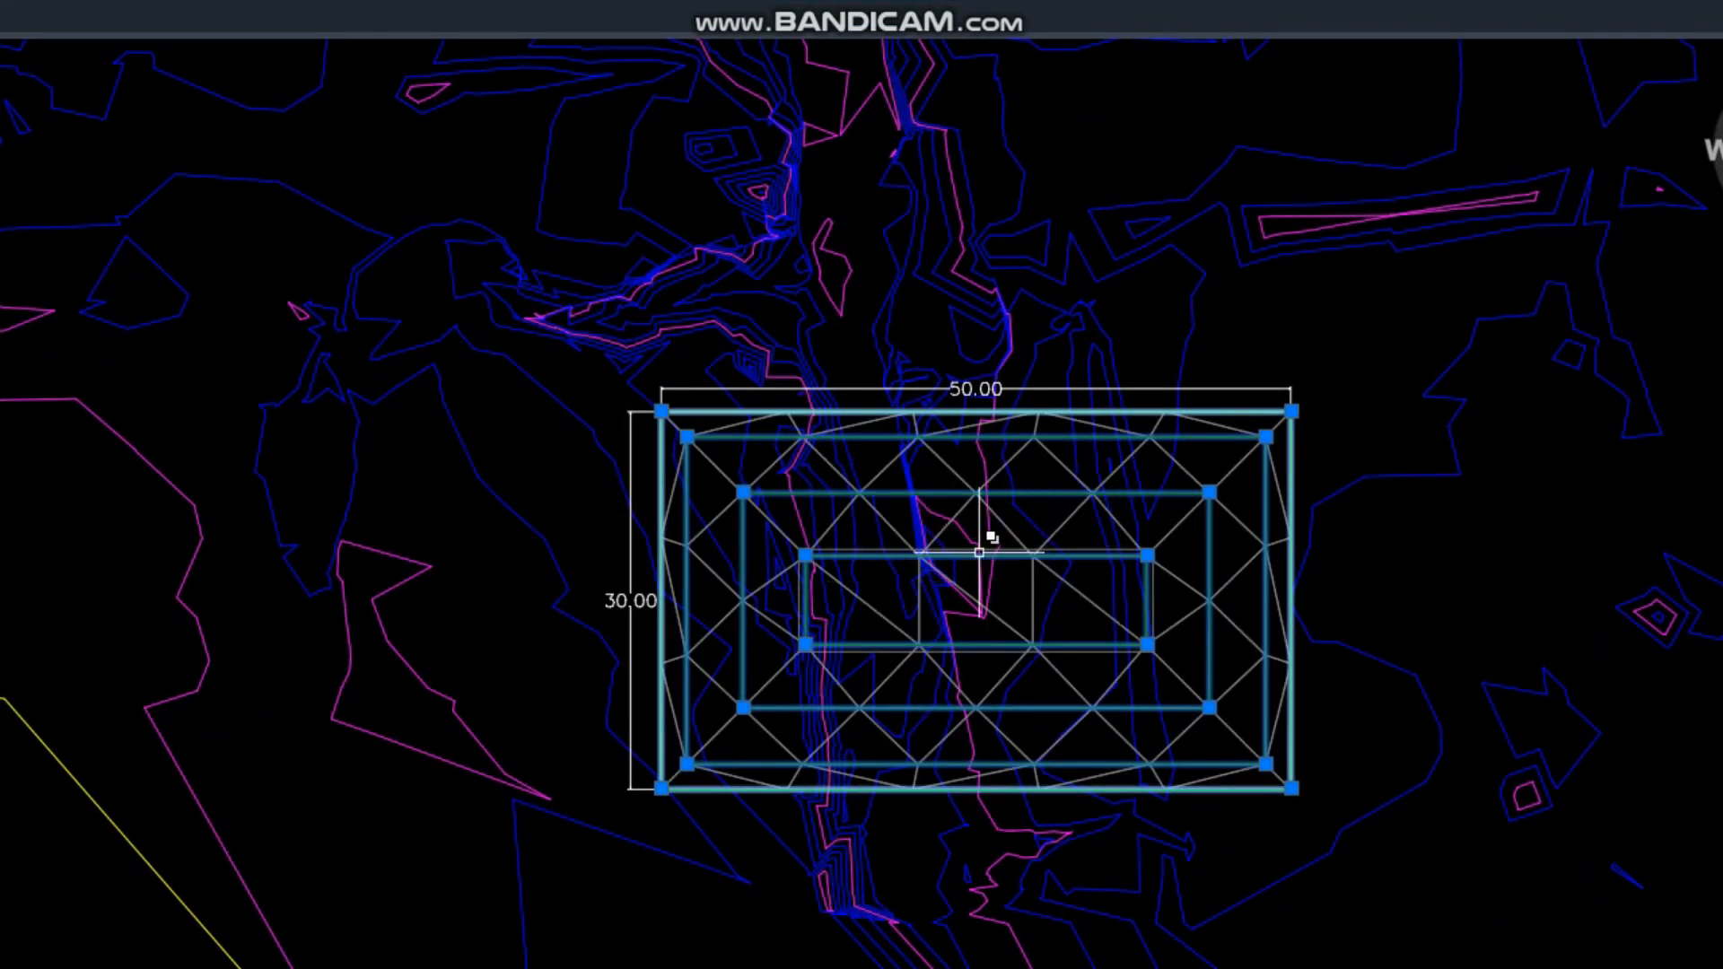
key("Escape")
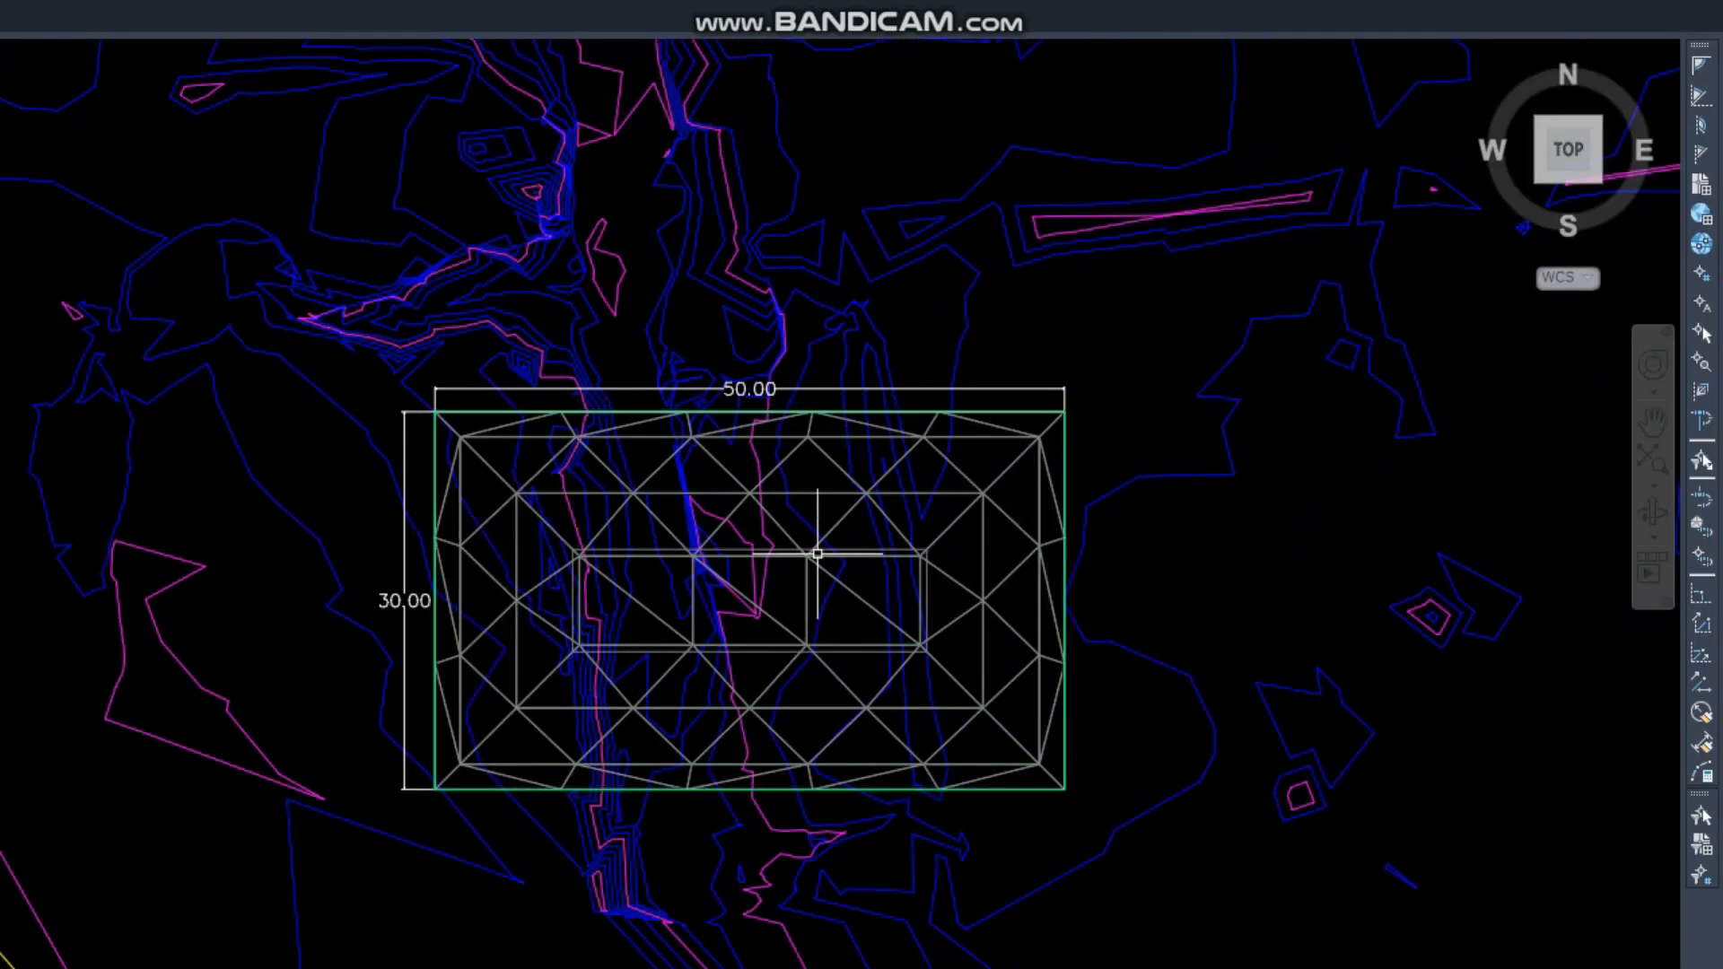
Step: Examine the pond surface's shape in 3D from several angles in the Object Viewer
right_click(840, 463)
left_click(942, 889)
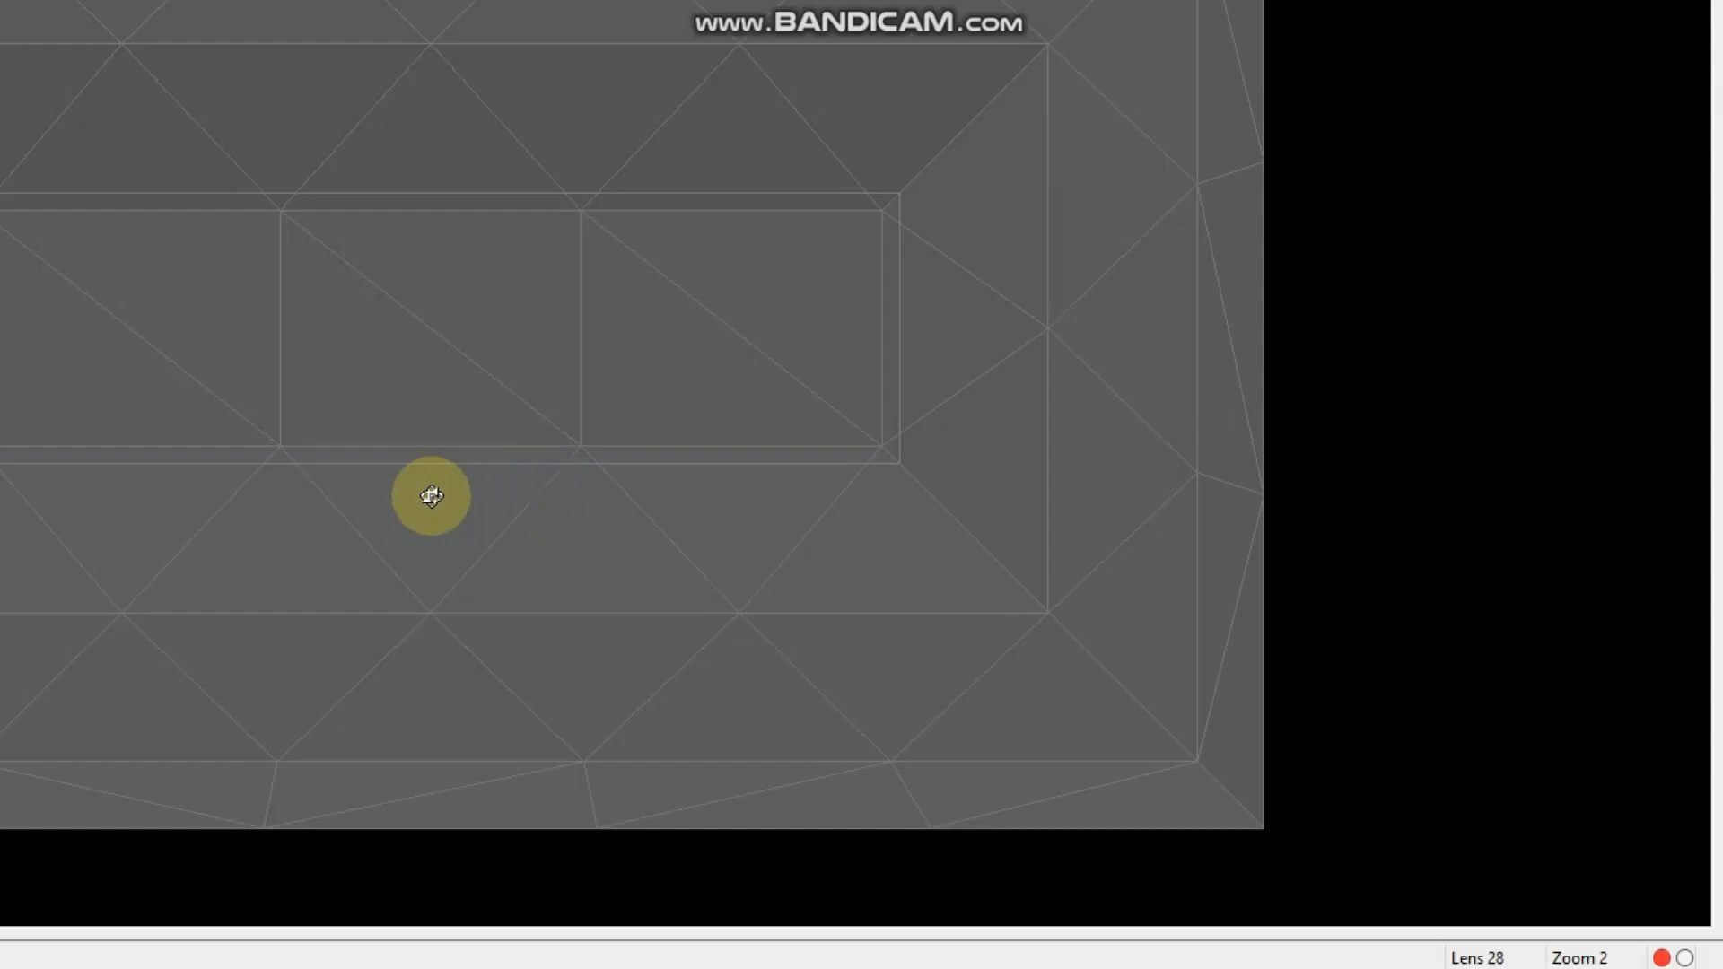
left_click_drag(430, 496, 993, 242)
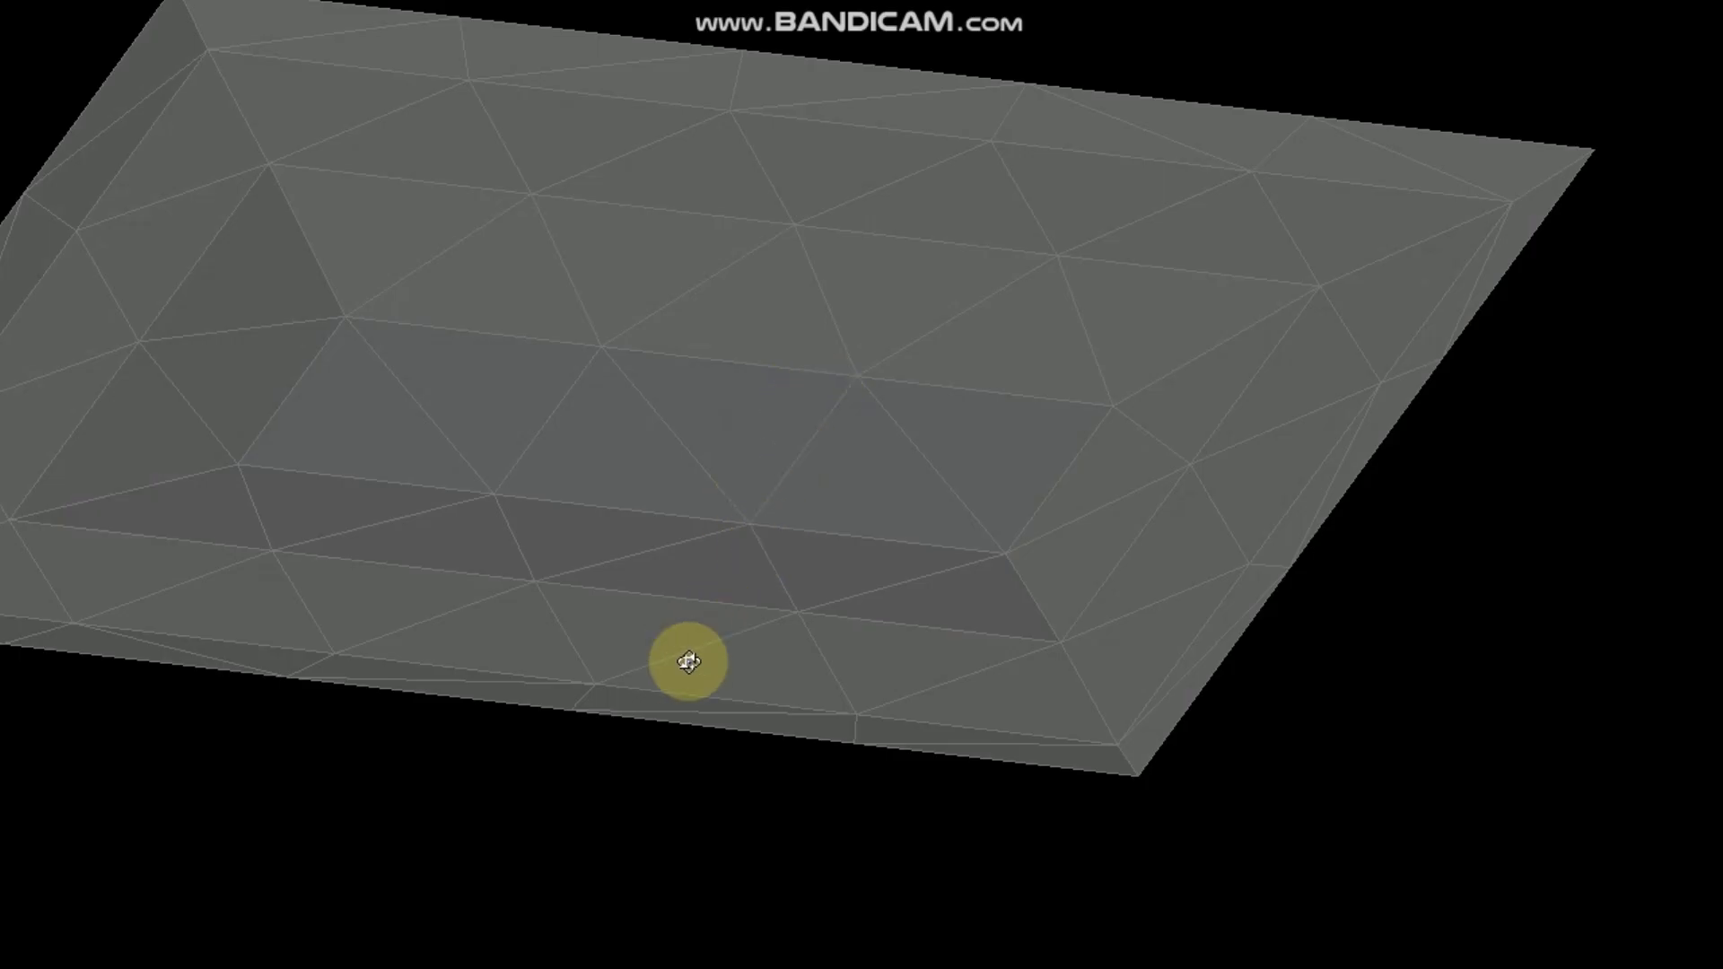
scroll(765, 704, "down", 4)
scroll(632, 549, "up", 2)
left_click_drag(650, 581, 865, 619)
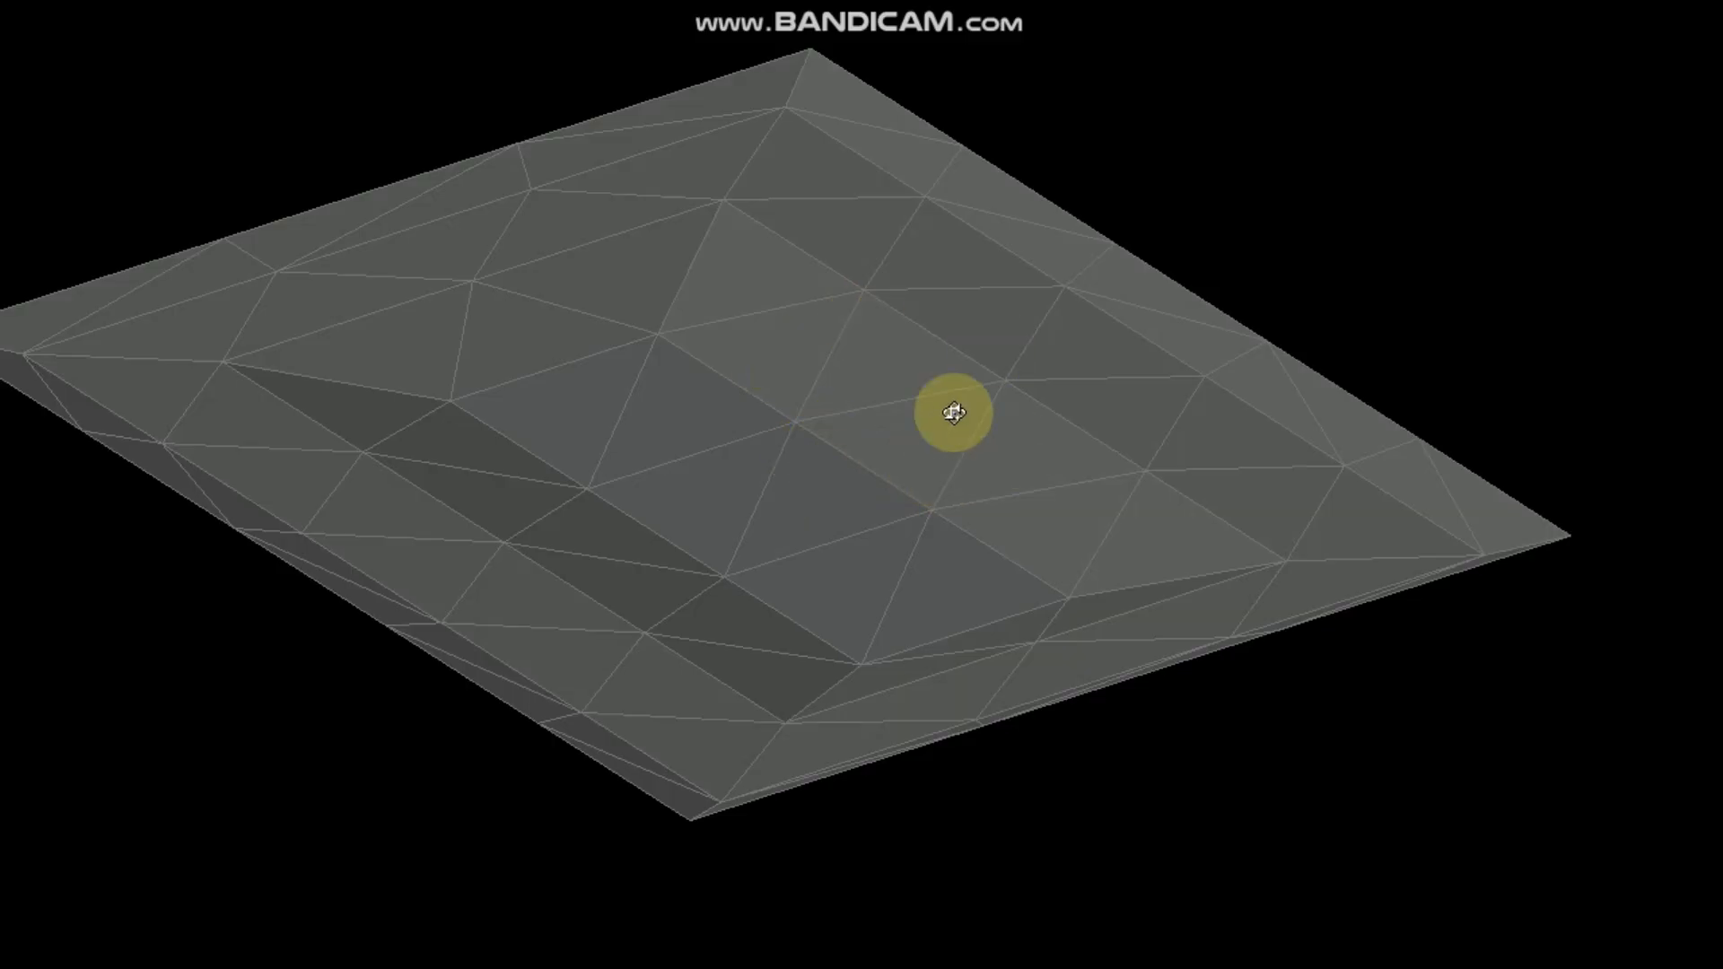
mouse_move(986, 506)
middle_mouse_down("shift")
mouse_move(1081, 469)
mouse_move(1000, 505)
mouse_move(1090, 527)
mouse_move(854, 612)
mouse_move(1046, 607)
mouse_move(638, 573)
mouse_move(696, 619)
mouse_move(537, 645)
mouse_move(1050, 569)
mouse_move(888, 657)
mouse_move(888, 719)
mouse_move(848, 598)
mouse_move(799, 550)
mouse_move(753, 577)
mouse_move(758, 526)
middle_mouse_up("shift")
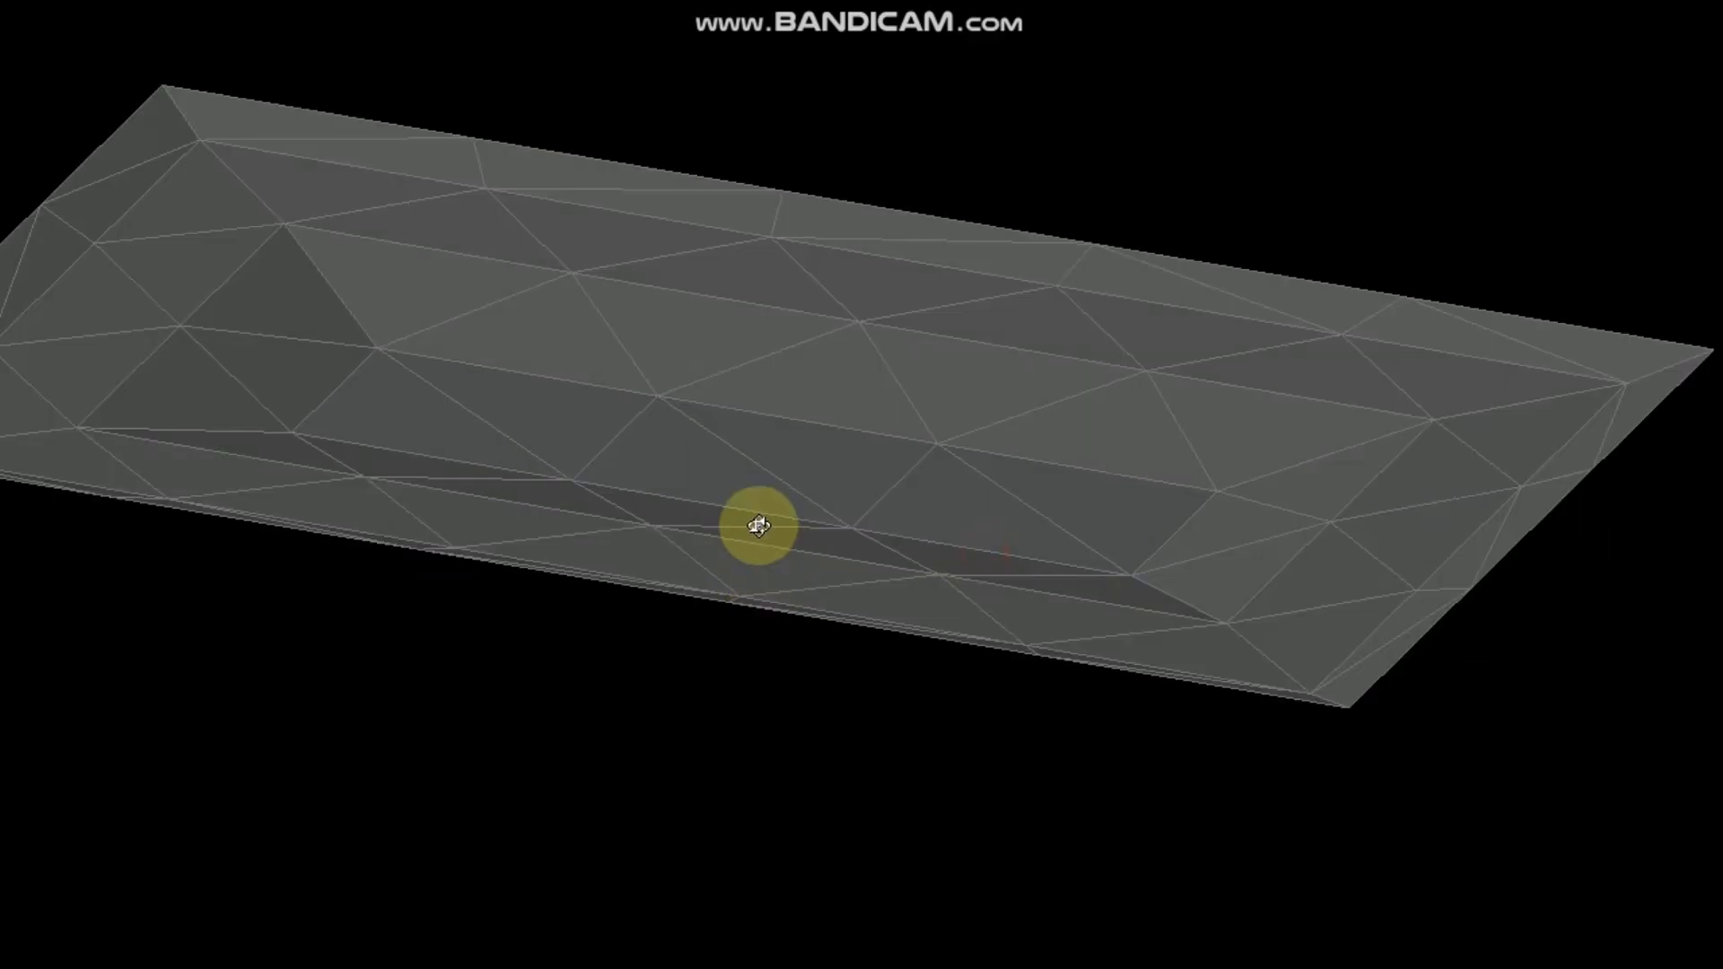
mouse_move(1285, 653)
middle_mouse_down("shift")
mouse_move(538, 723)
mouse_move(865, 638)
mouse_move(738, 546)
mouse_move(669, 449)
mouse_move(780, 511)
middle_mouse_up("shift")
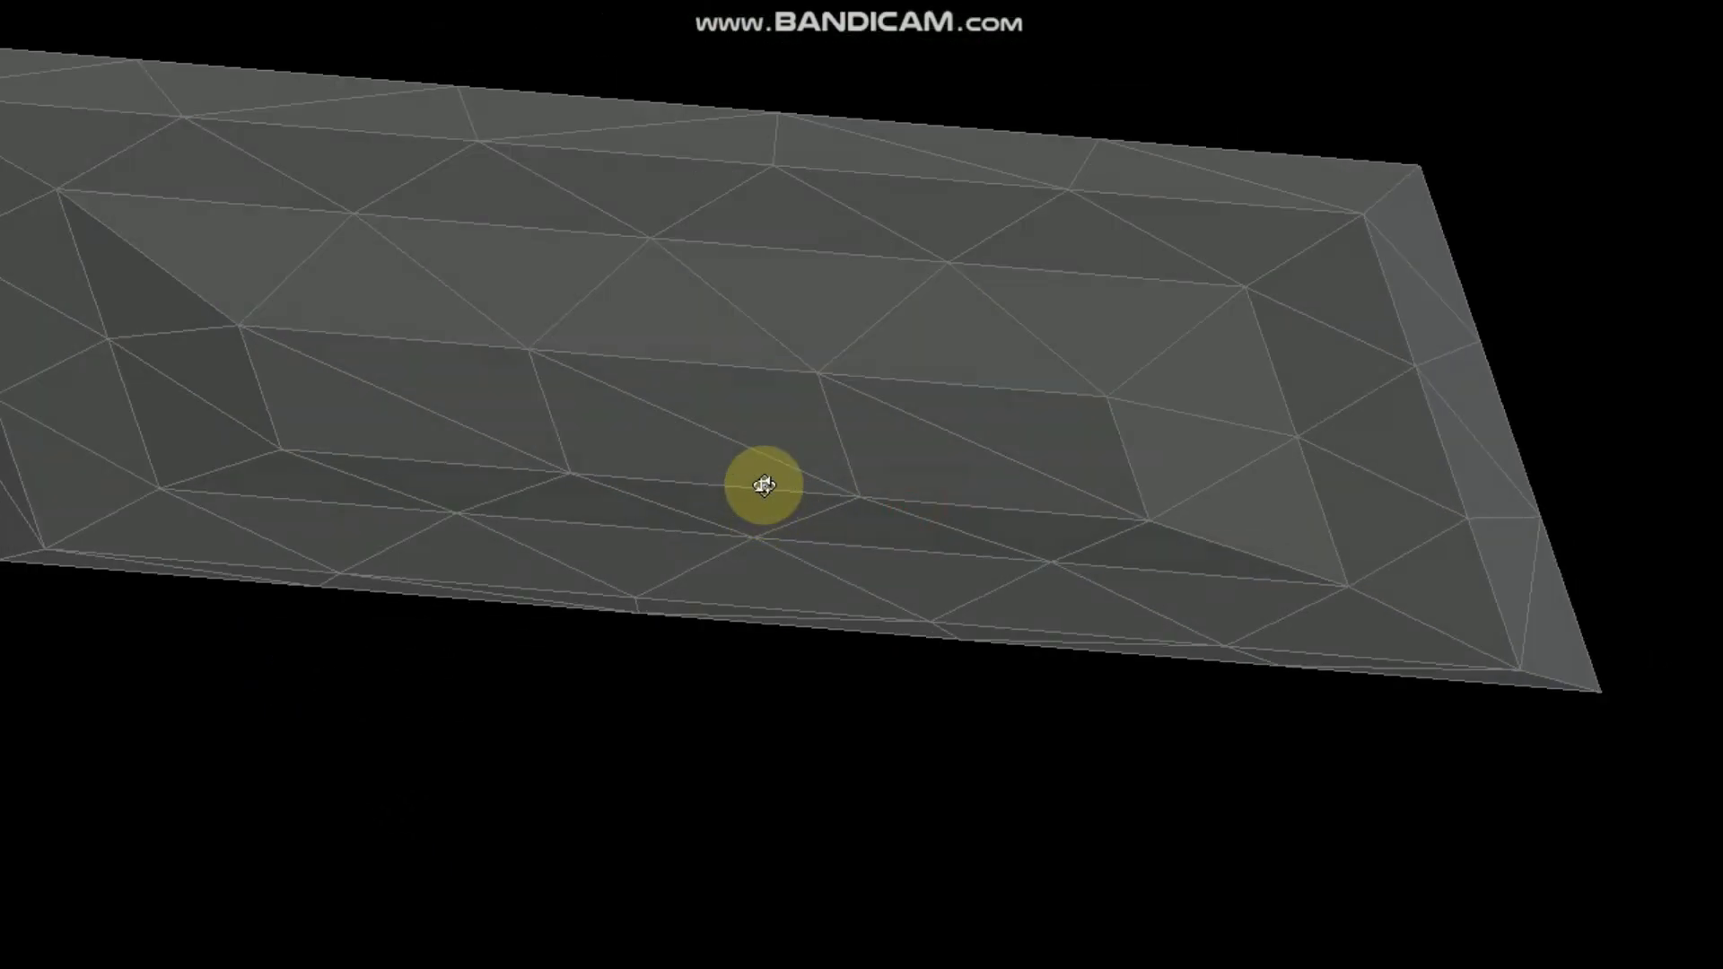
key("Escape")
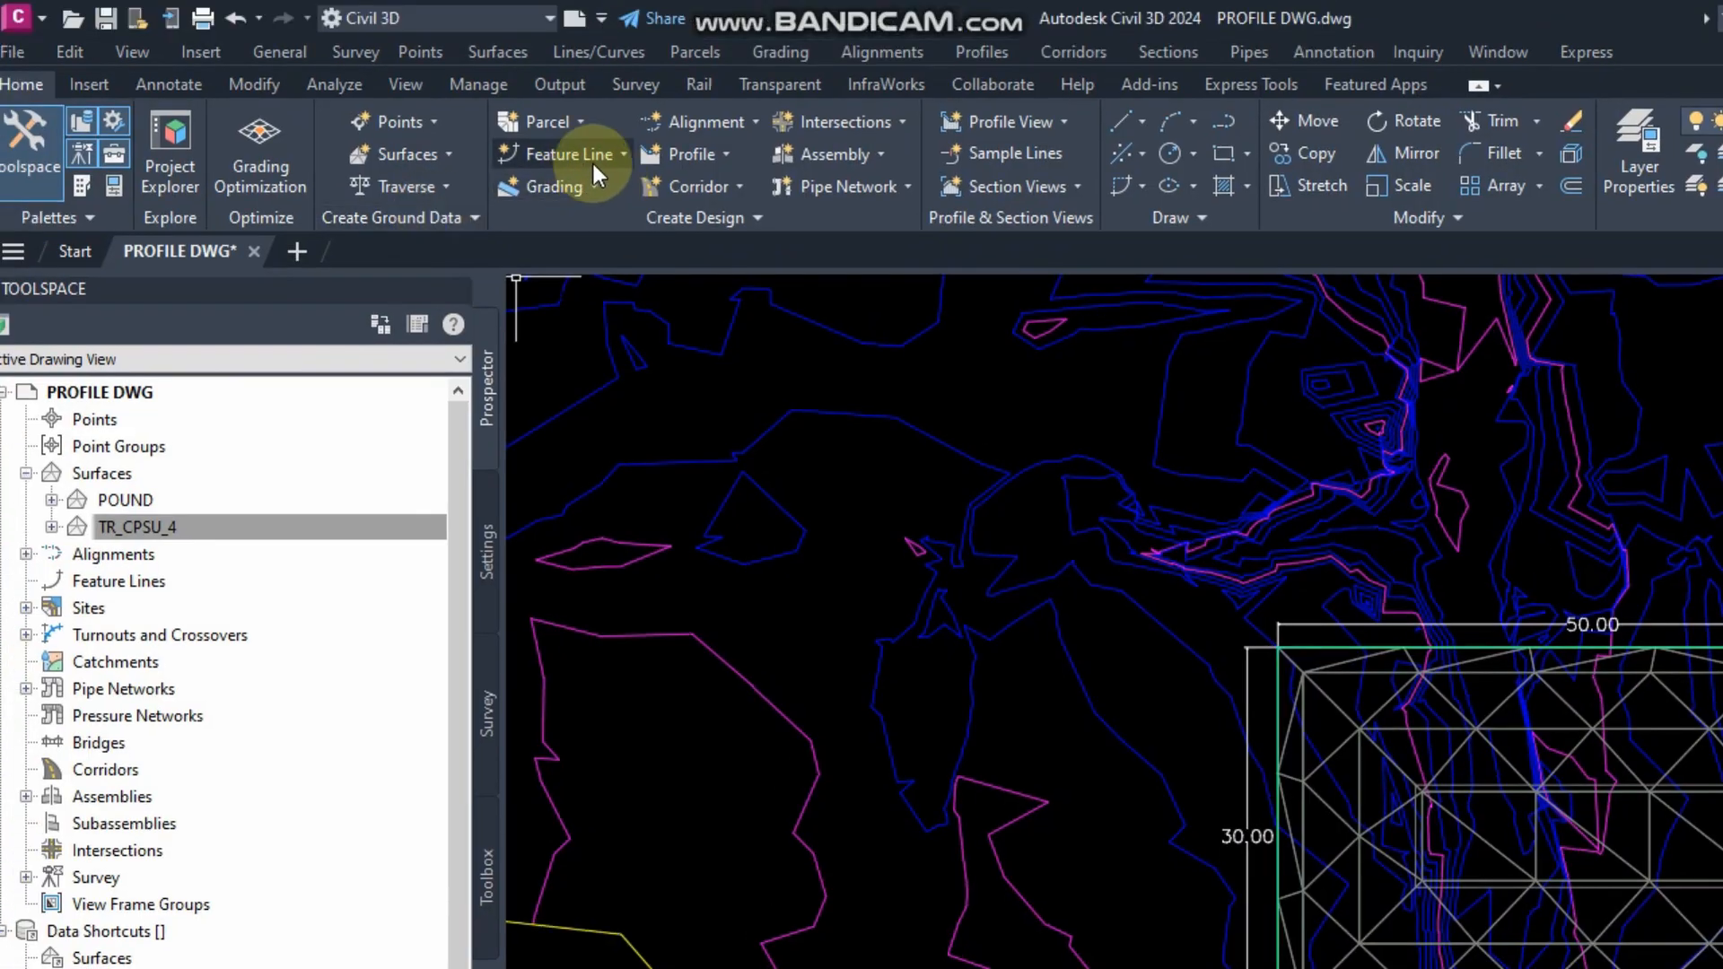
left_click(594, 165)
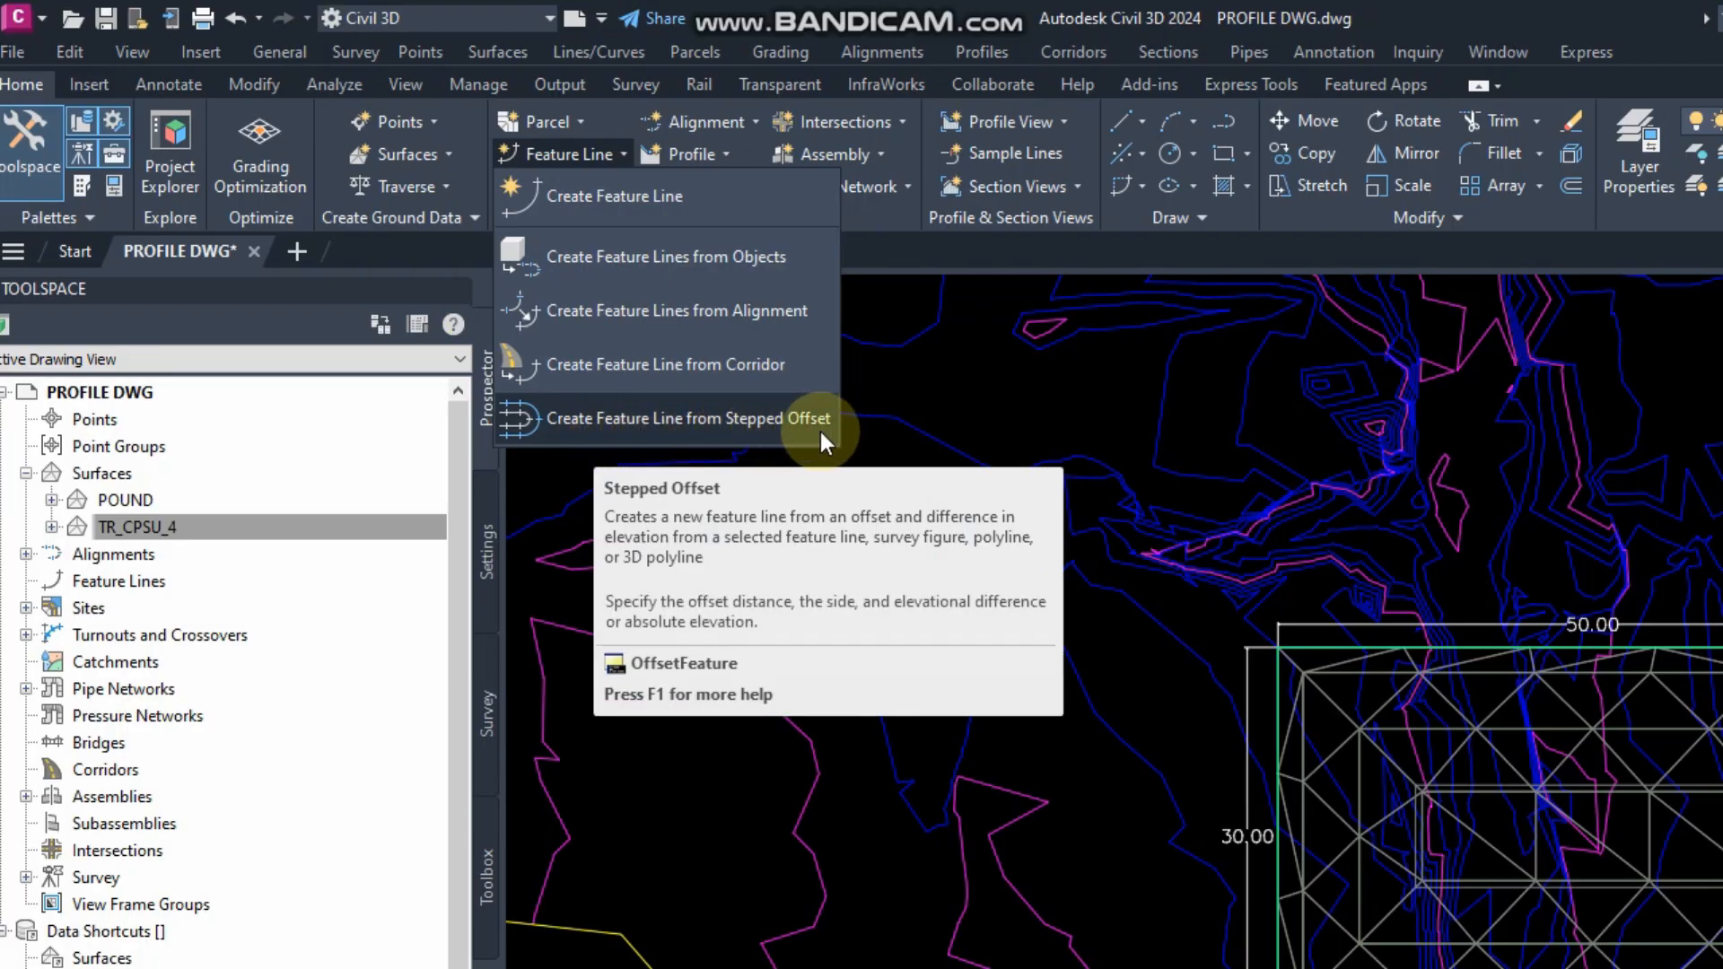
left_click(1246, 563)
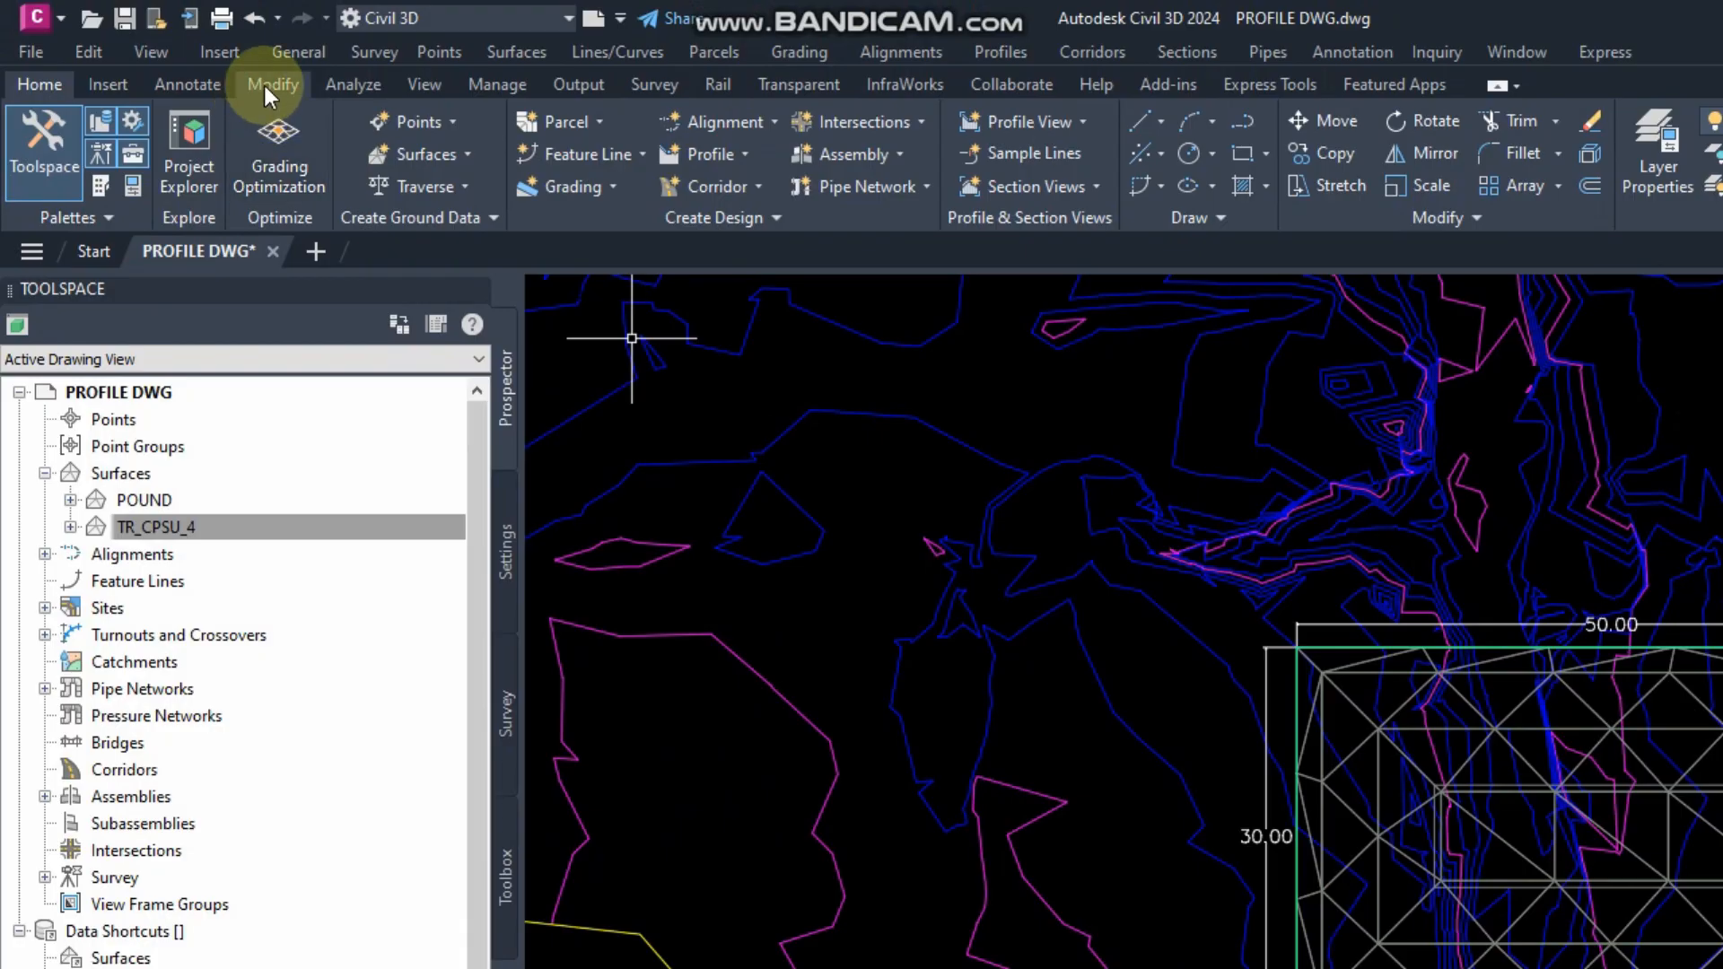
Step: Start a new TIN volume surface from the Volumes Dashboard and name it V POUND
left_click(354, 86)
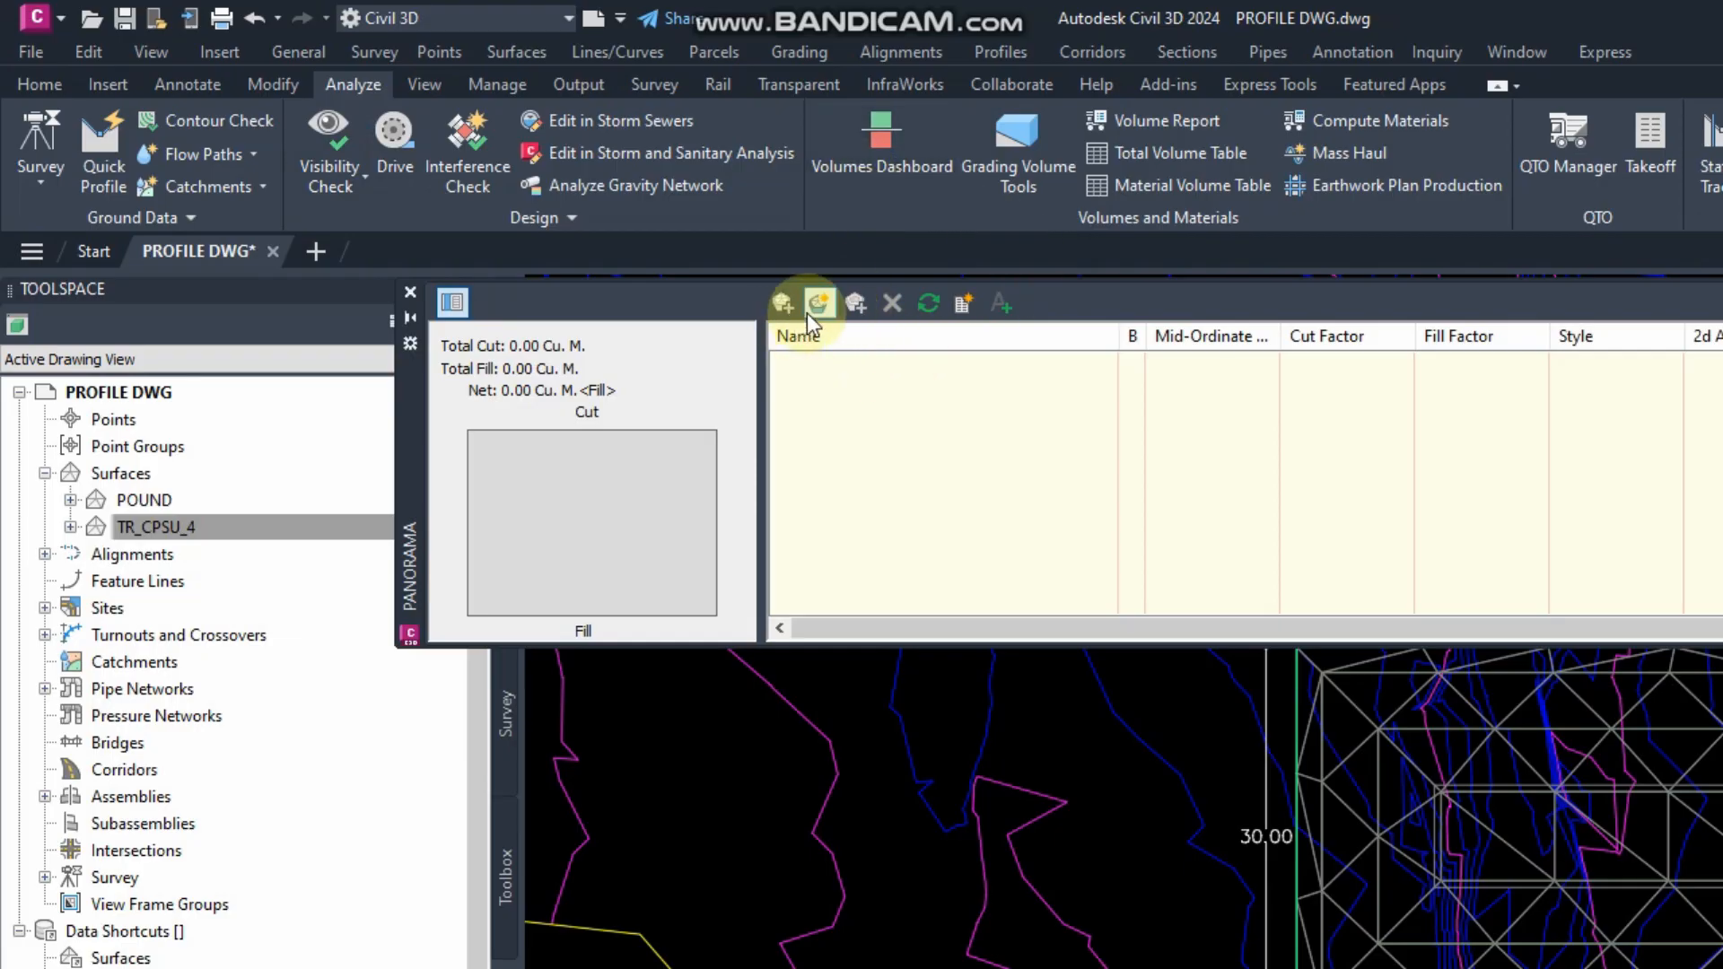
left_click(813, 307)
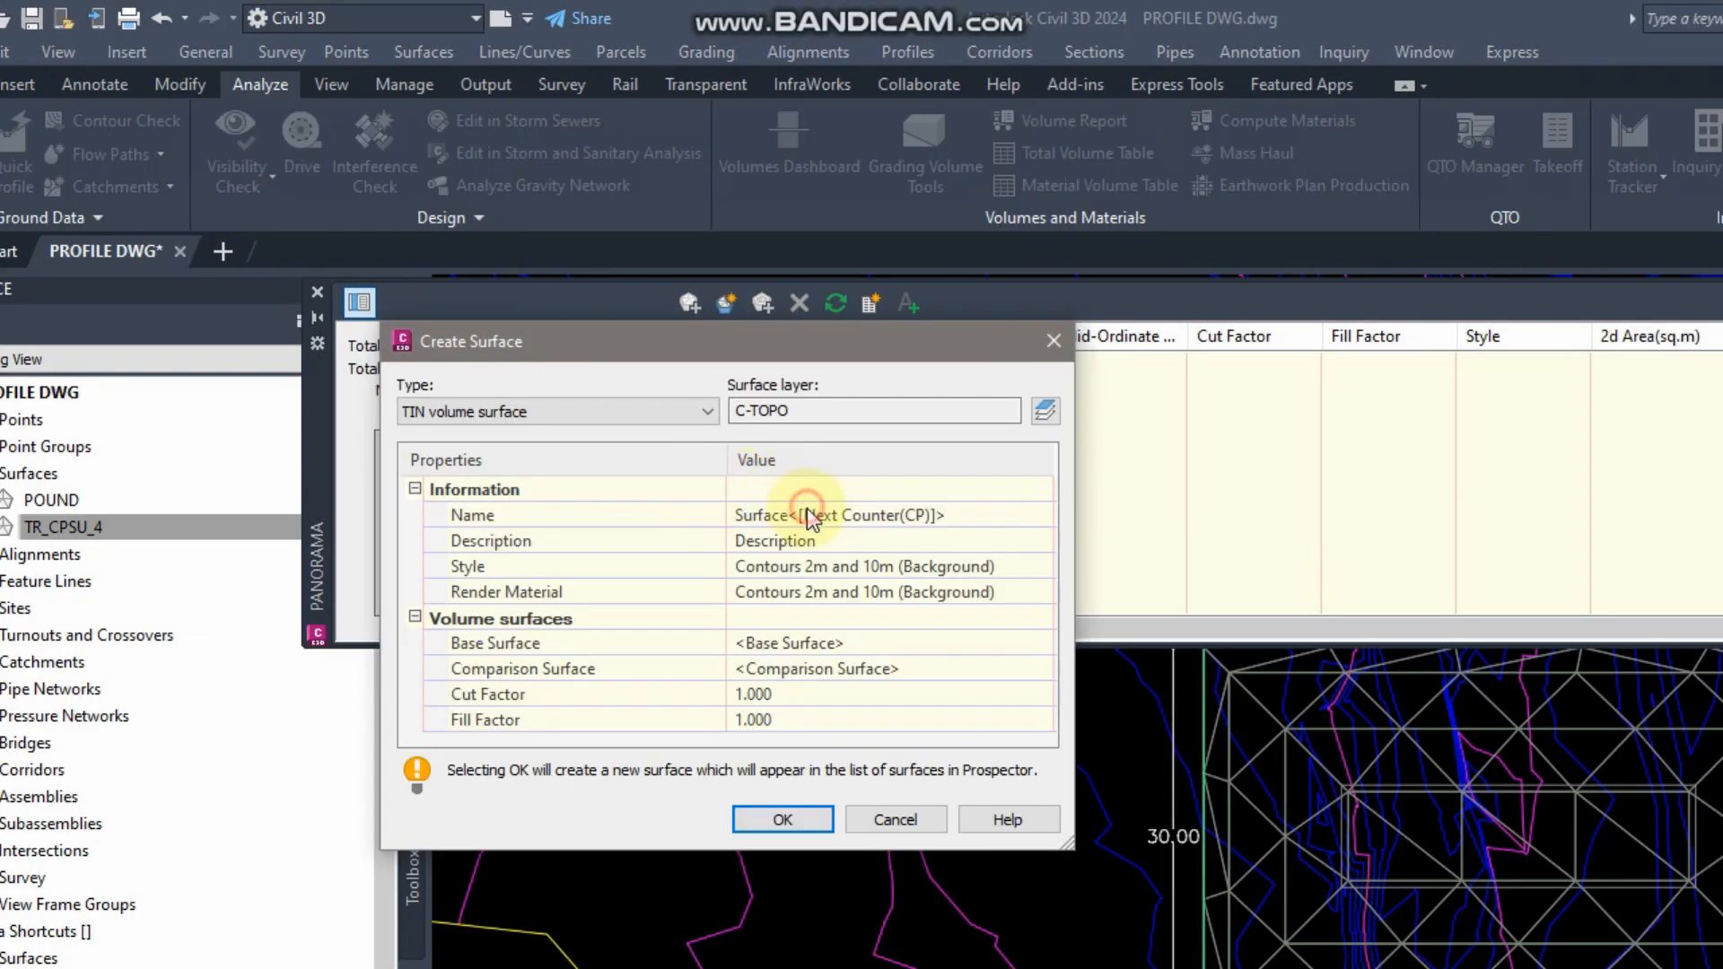
left_click(811, 517)
type("V POUND")
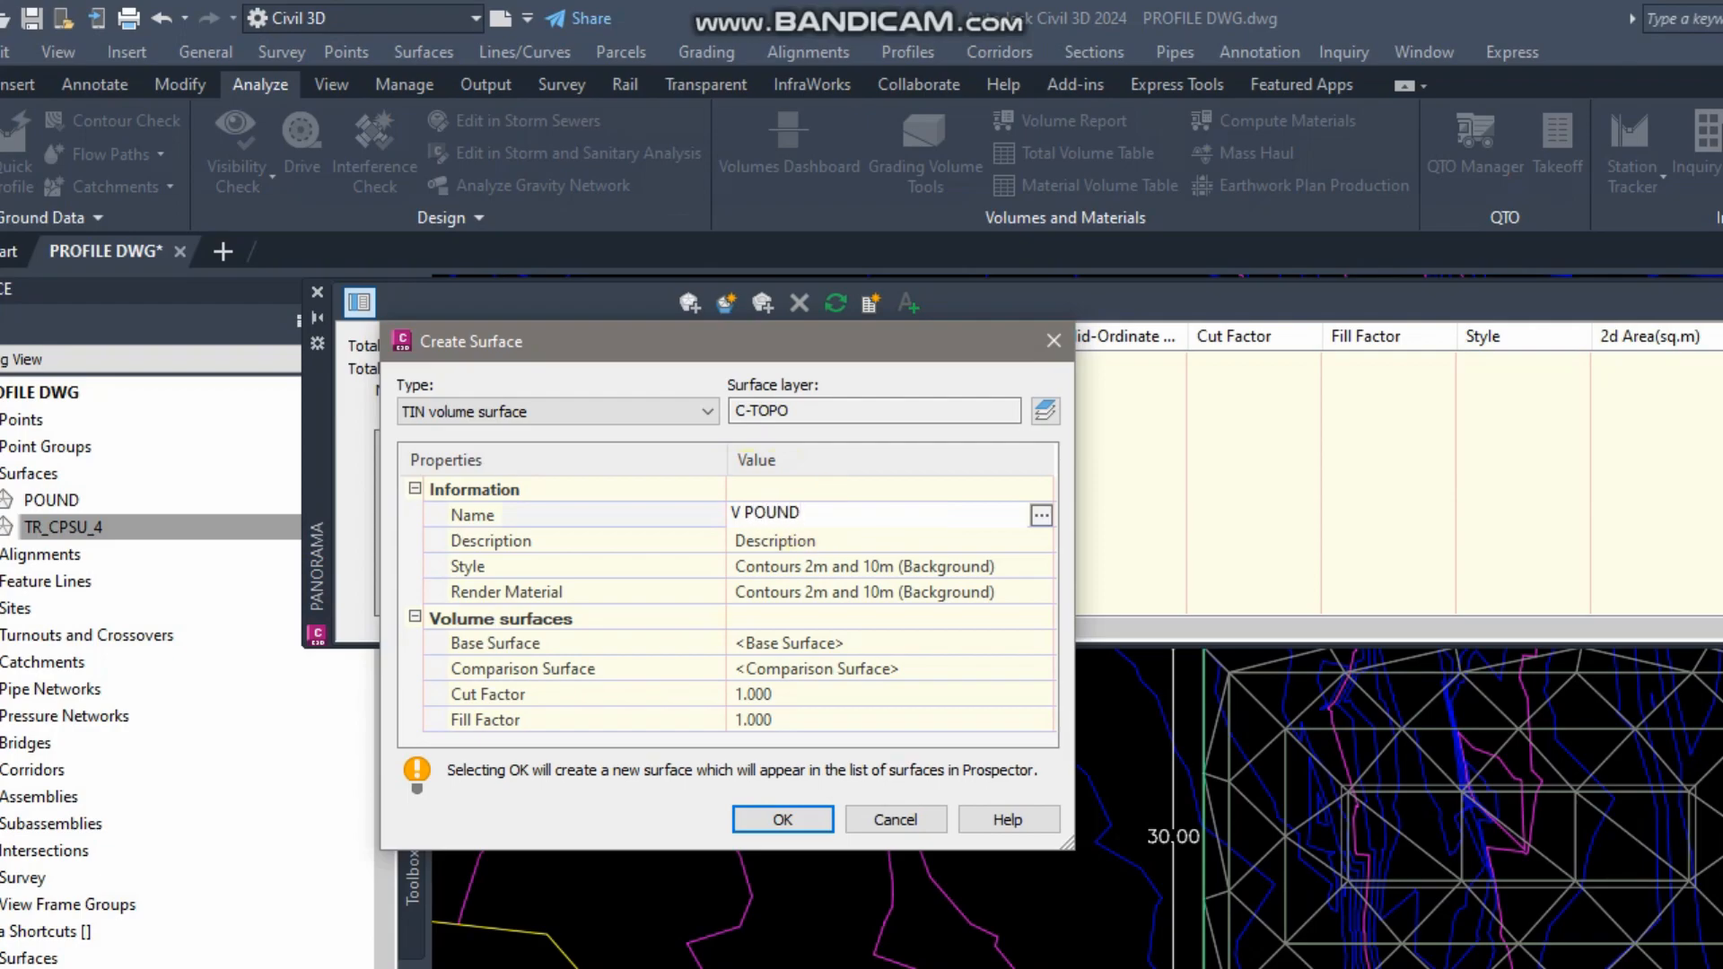
Step: Create the volume surface with TR_CPSU_4 as base surface and POUND as comparison surface, and close the Volumes Dashboard
left_click(1005, 644)
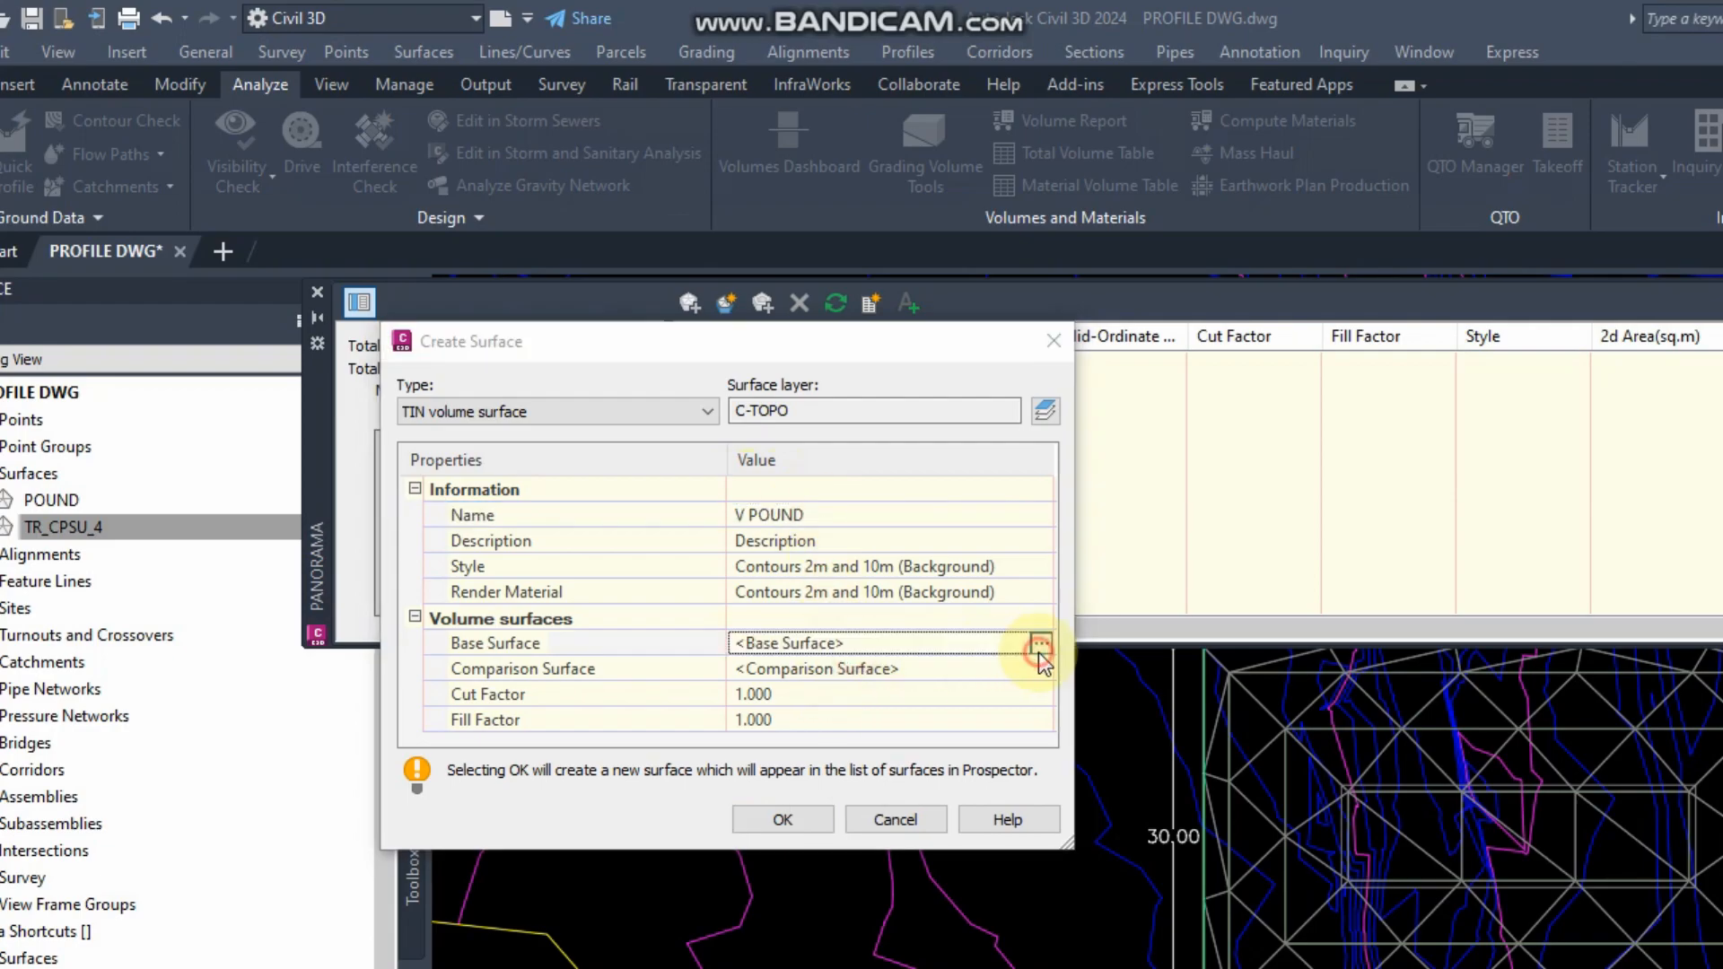
left_click(1041, 642)
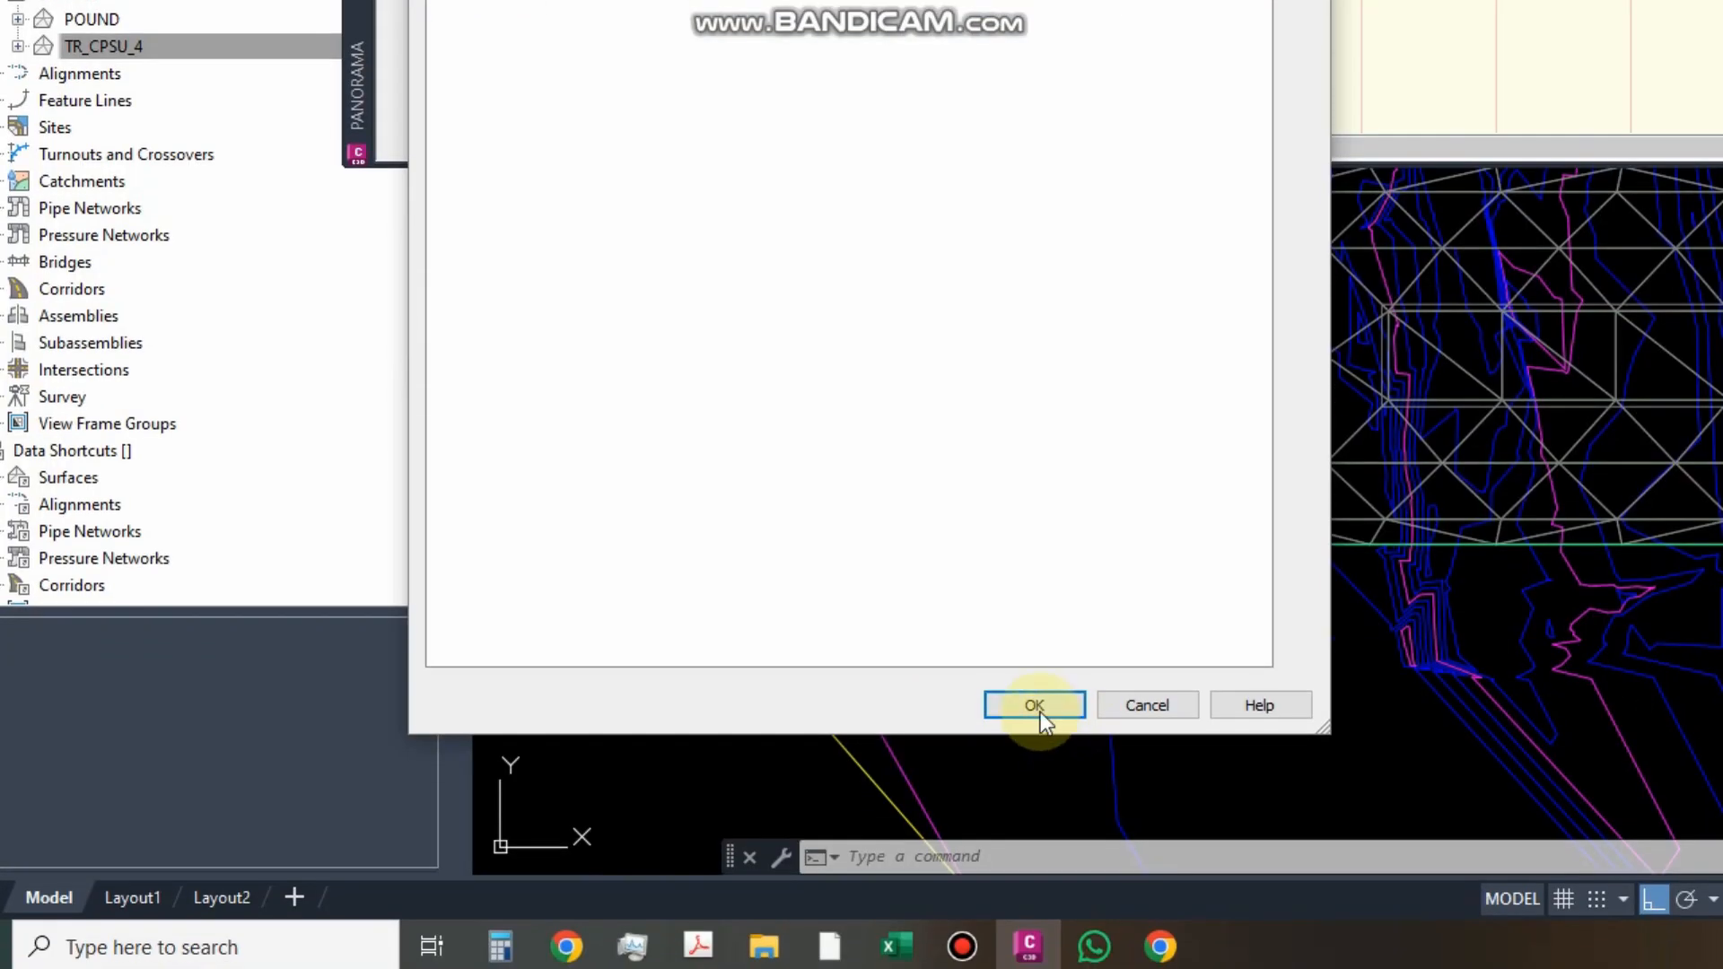
left_click(1003, 968)
left_click(887, 345)
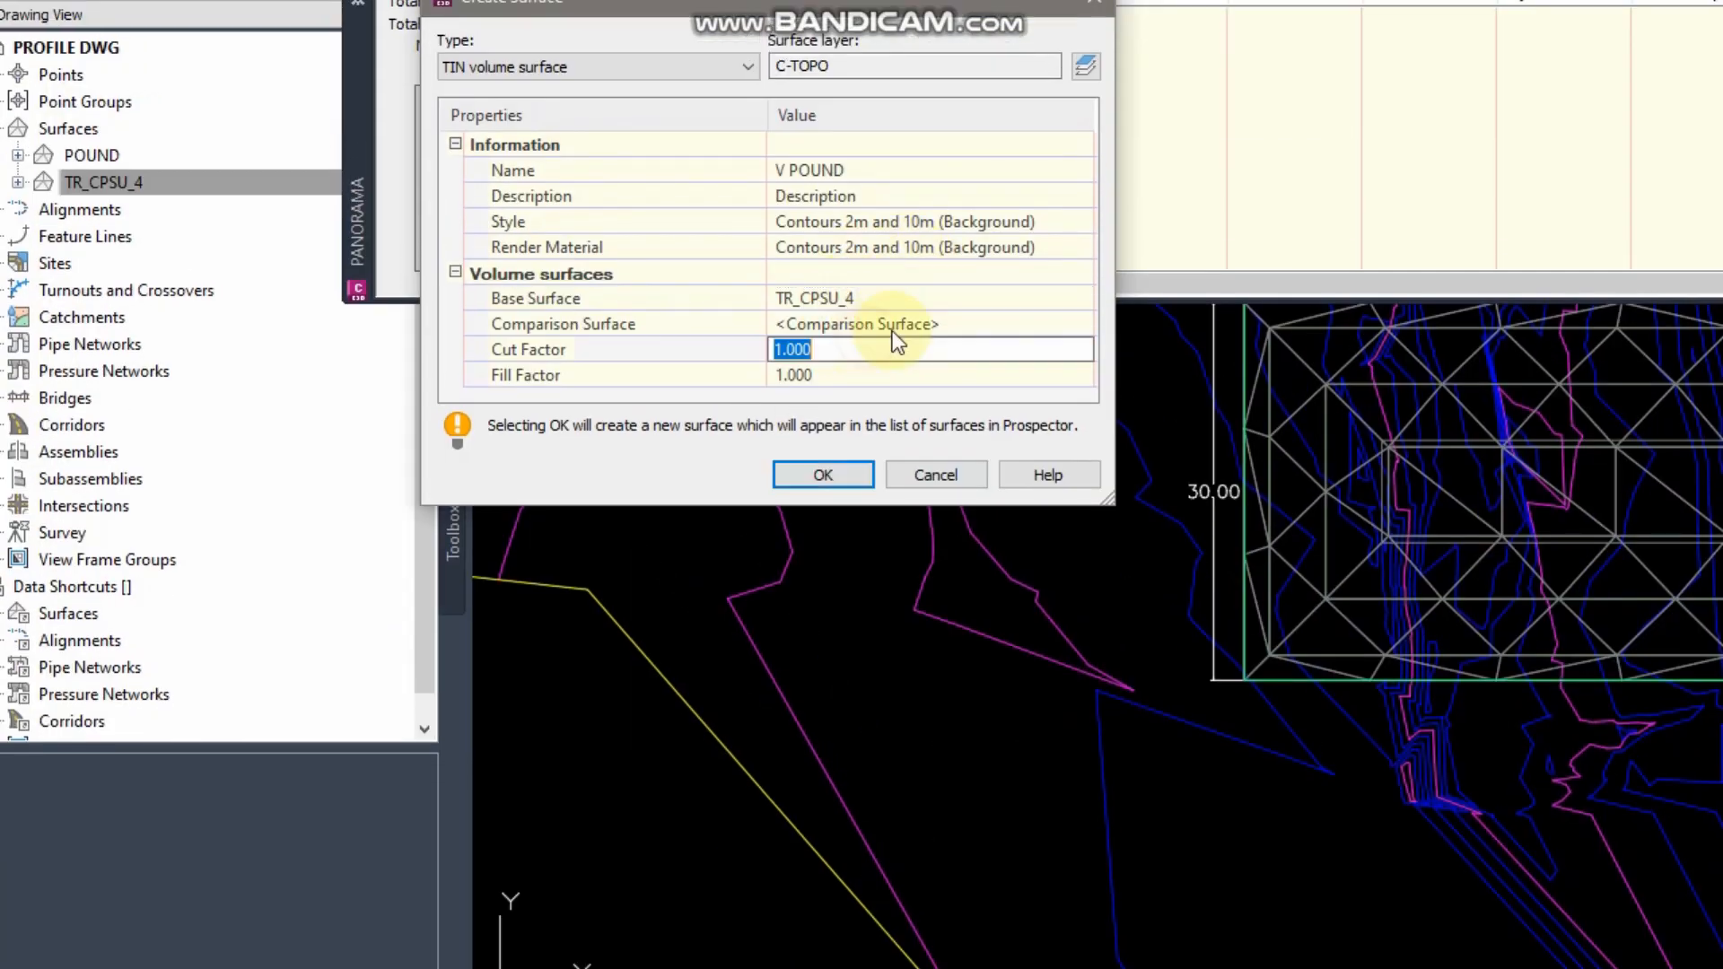
left_click(893, 324)
left_click(1082, 325)
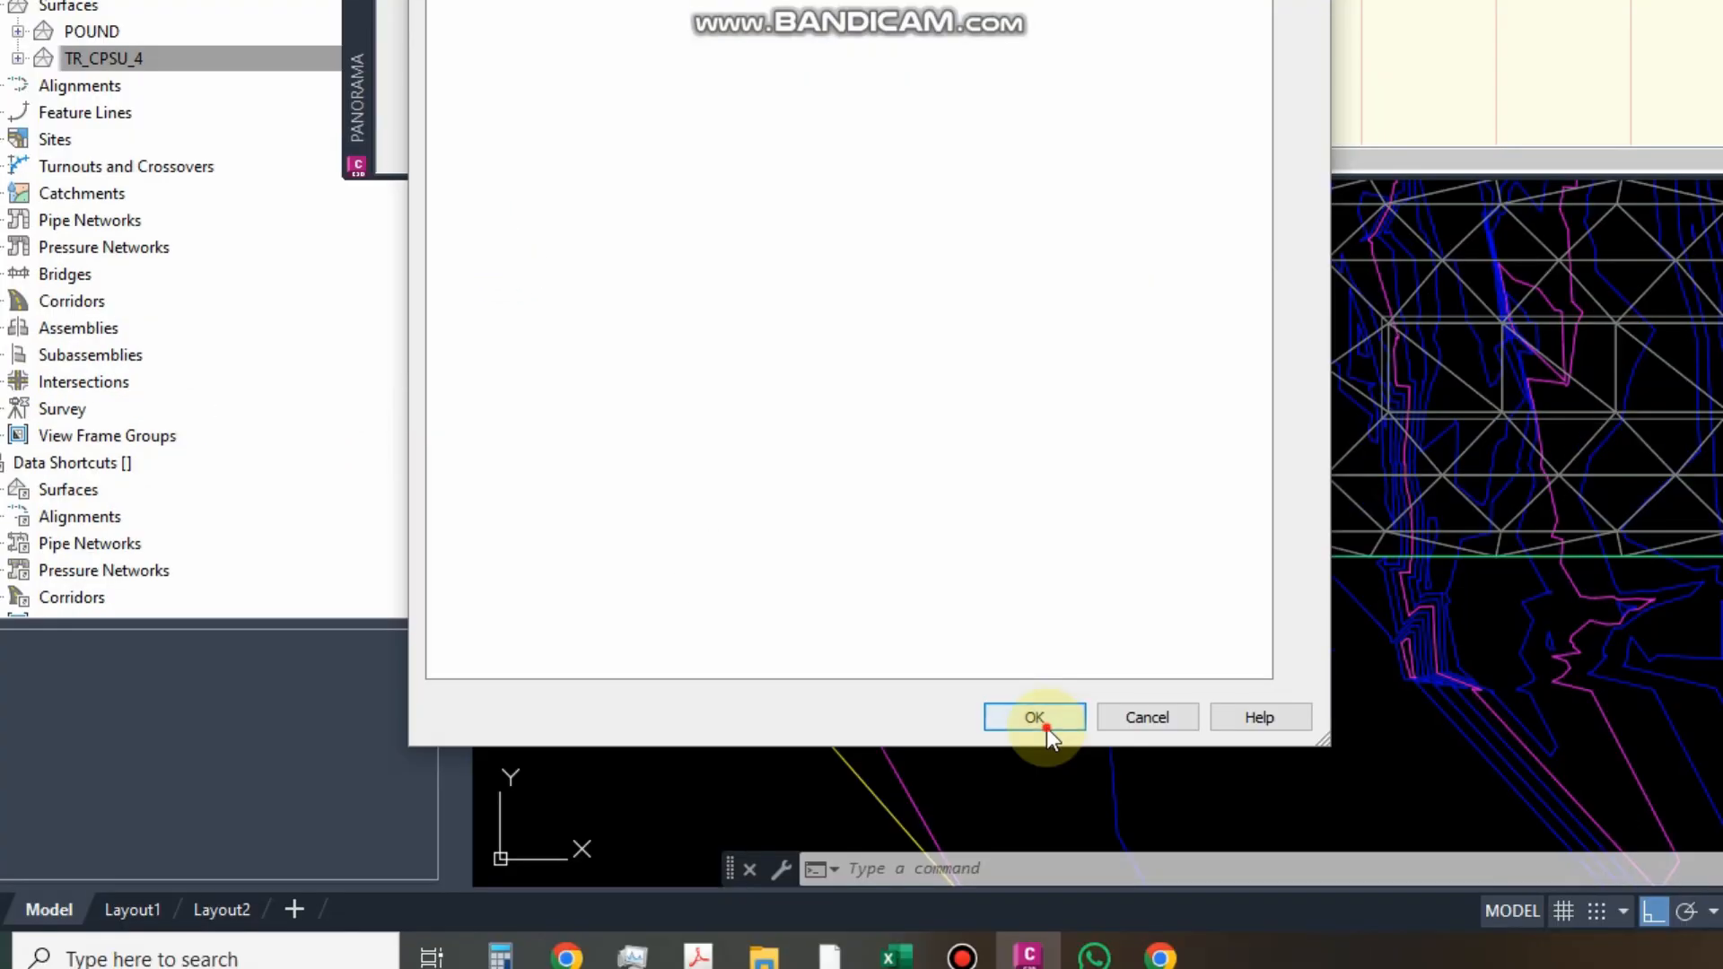
left_click(1044, 968)
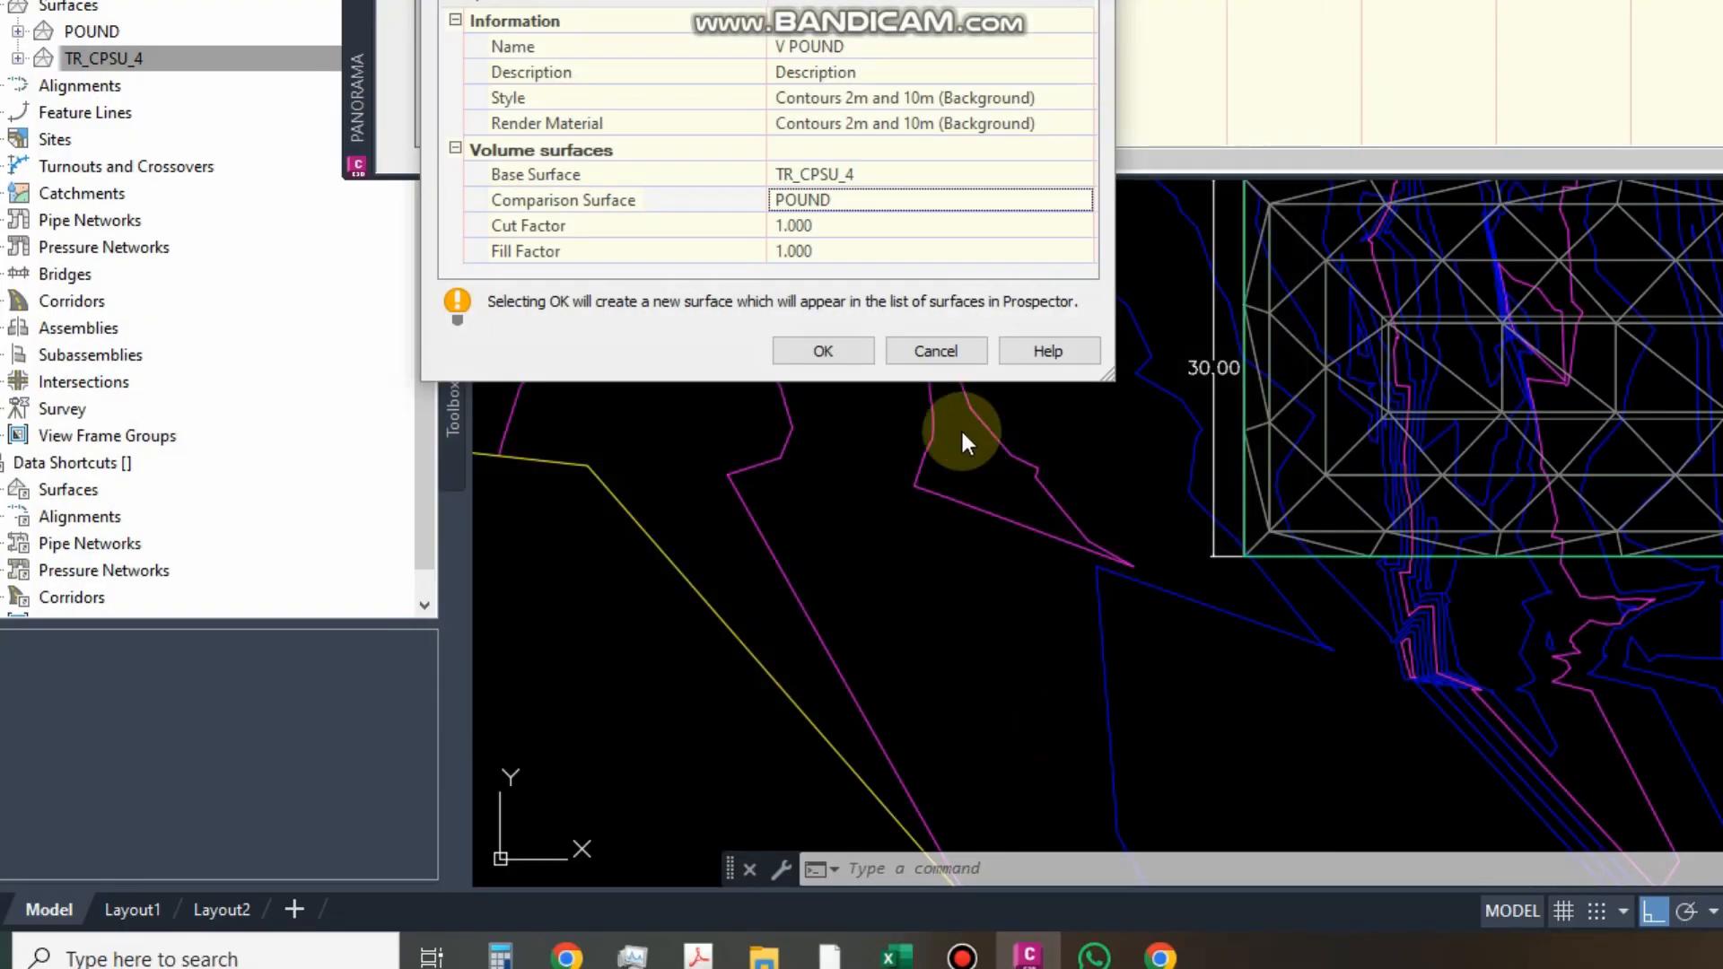
left_click(817, 352)
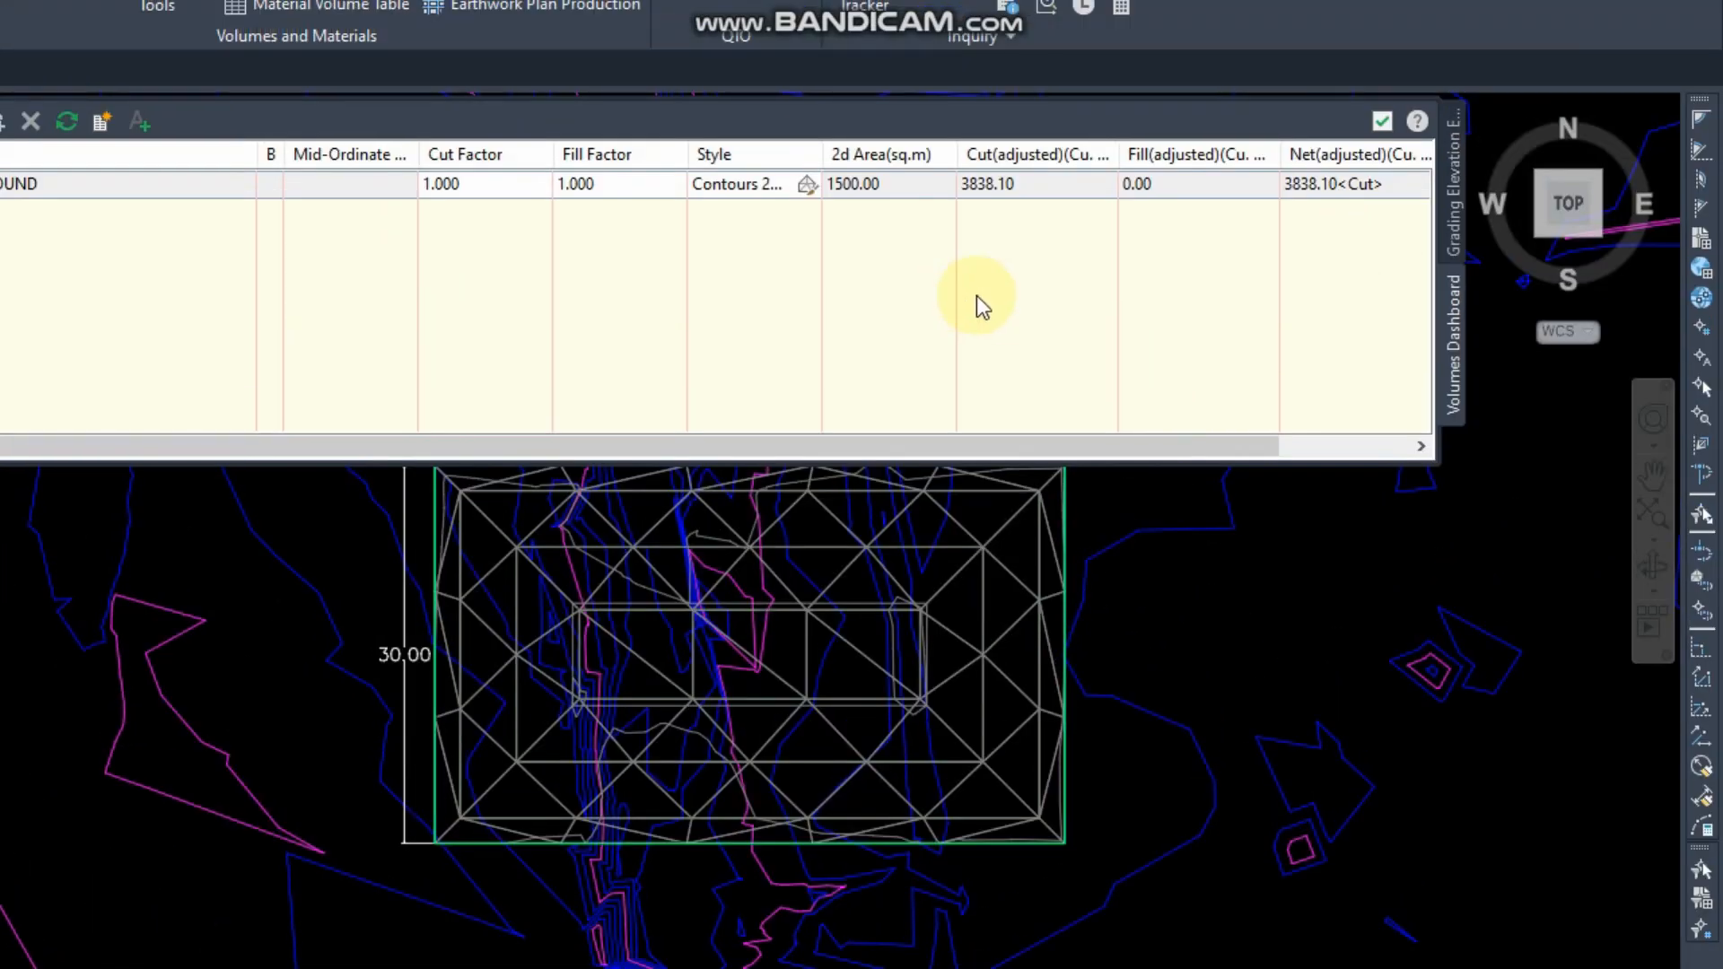
left_click(411, 252)
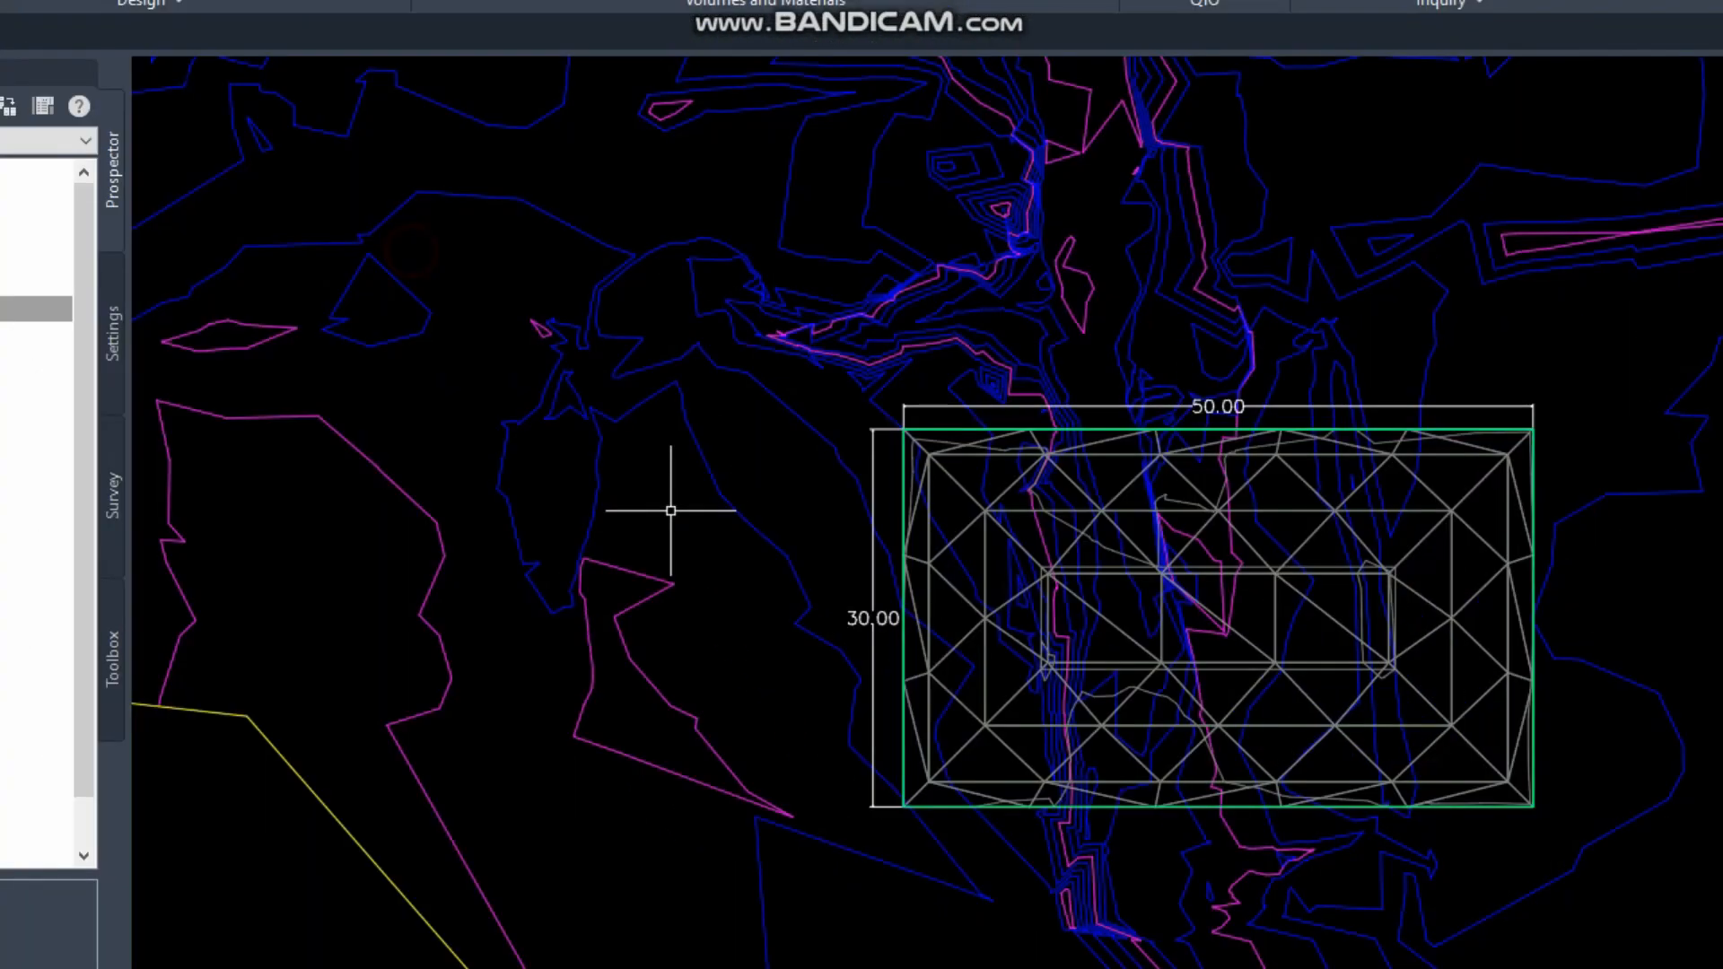
Step: Draw a straight horizontal polyline across the pond's middle, extending past both of its short sides
scroll(1252, 700, "down", 2)
scroll(1295, 625, "up", 2)
type("PL")
key("Return")
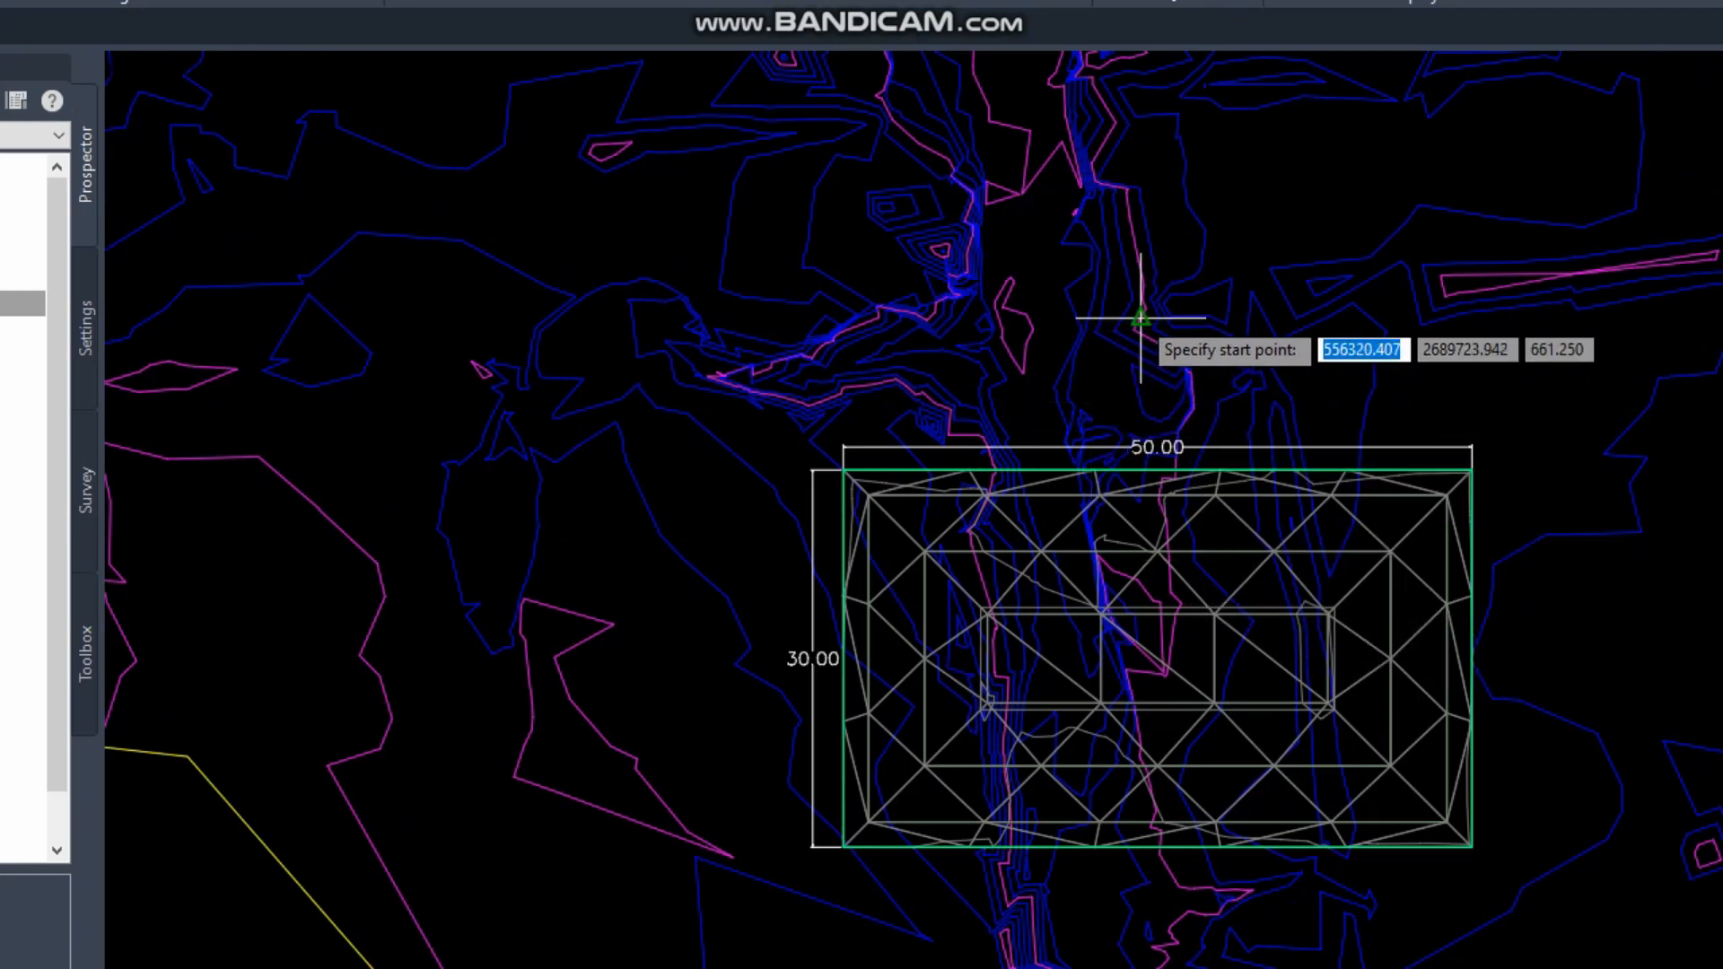
left_click(685, 603)
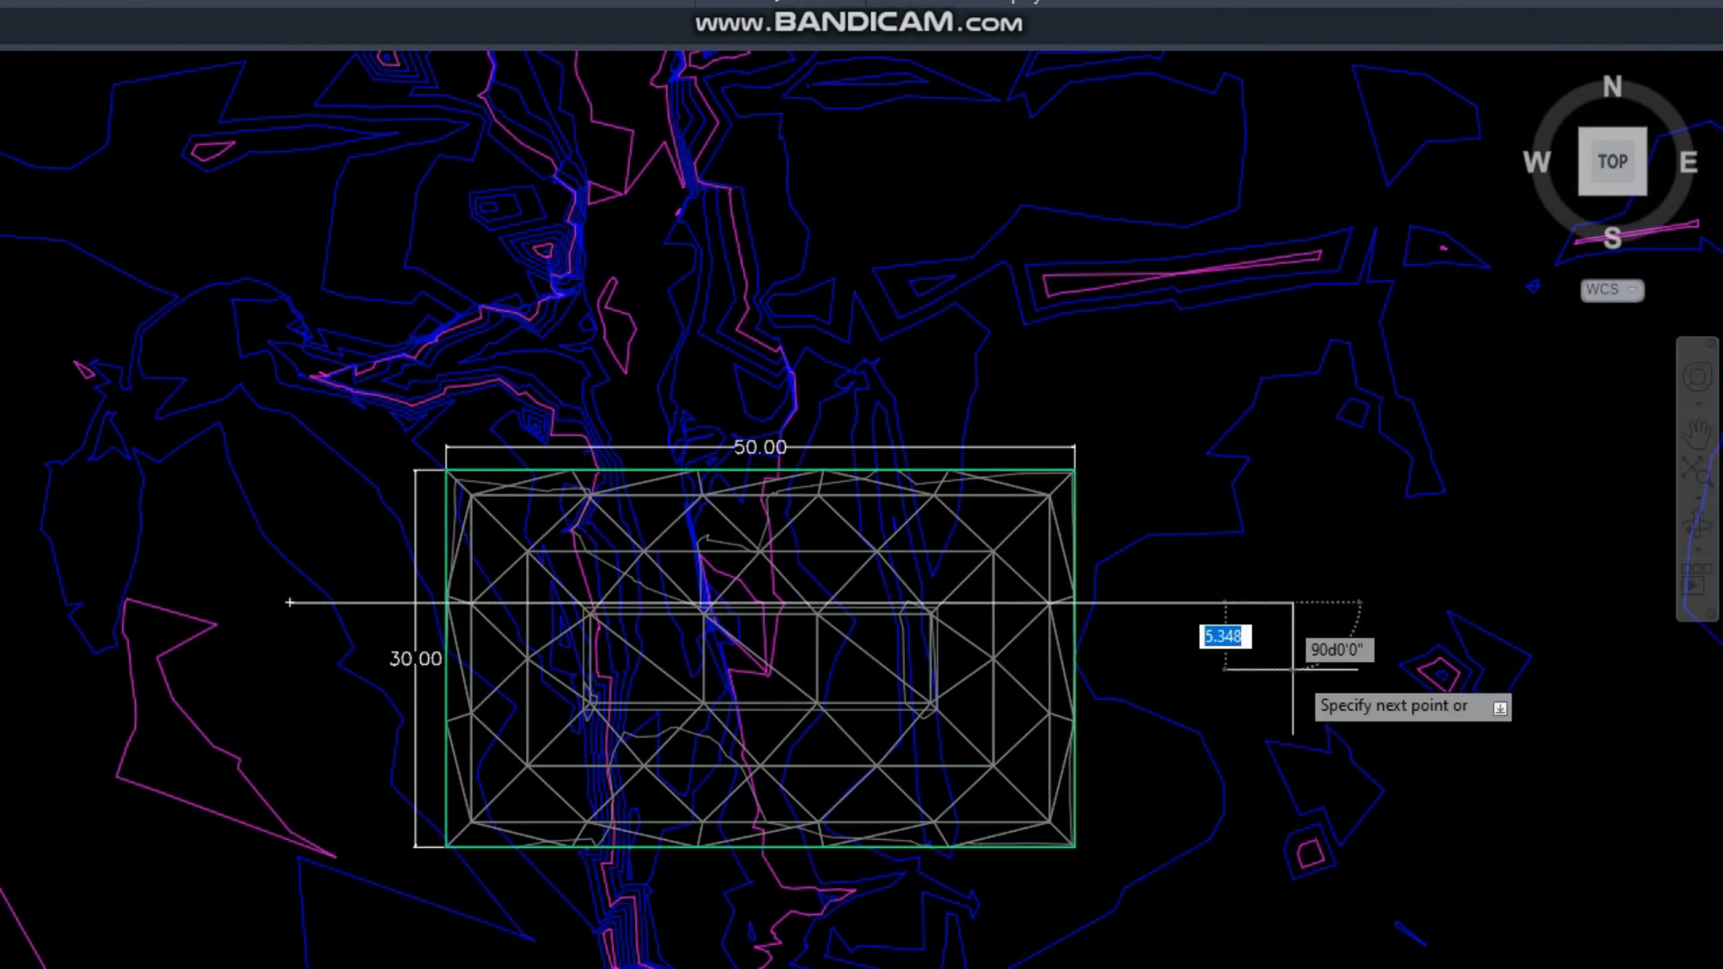
key("Return")
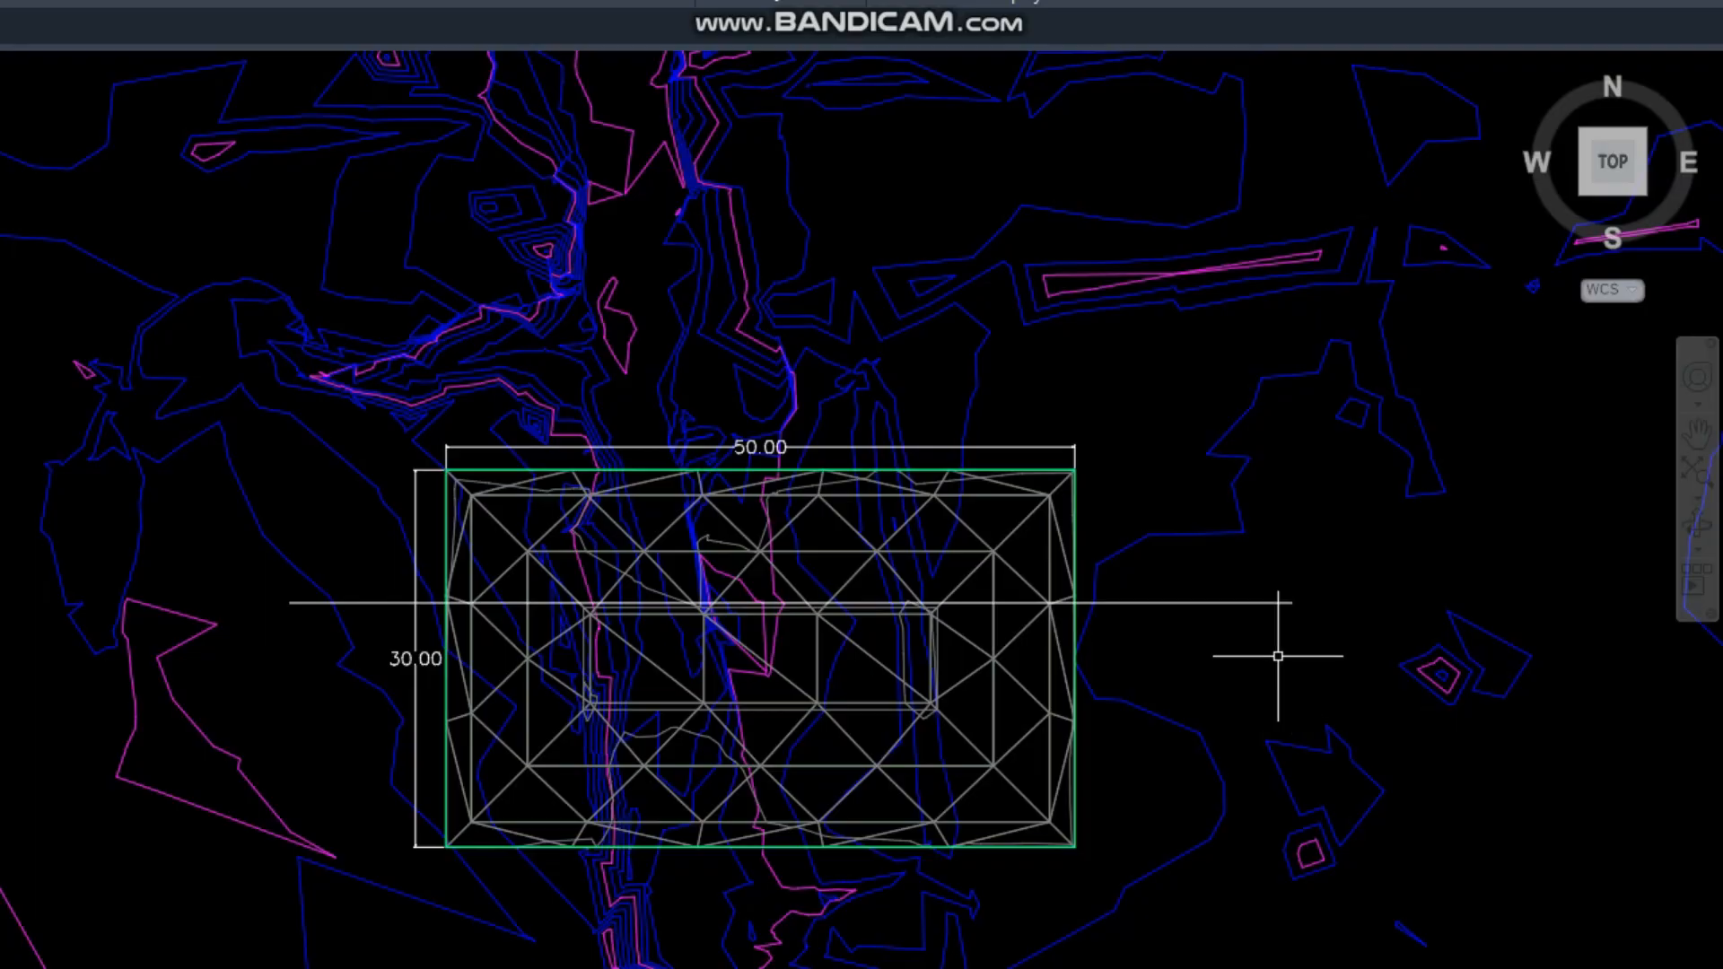
Step: Start a quick profile along the polyline, sampling the POUND and TR_CPSU_4 surfaces but not V POUND
left_click(1186, 602)
right_click(1191, 601)
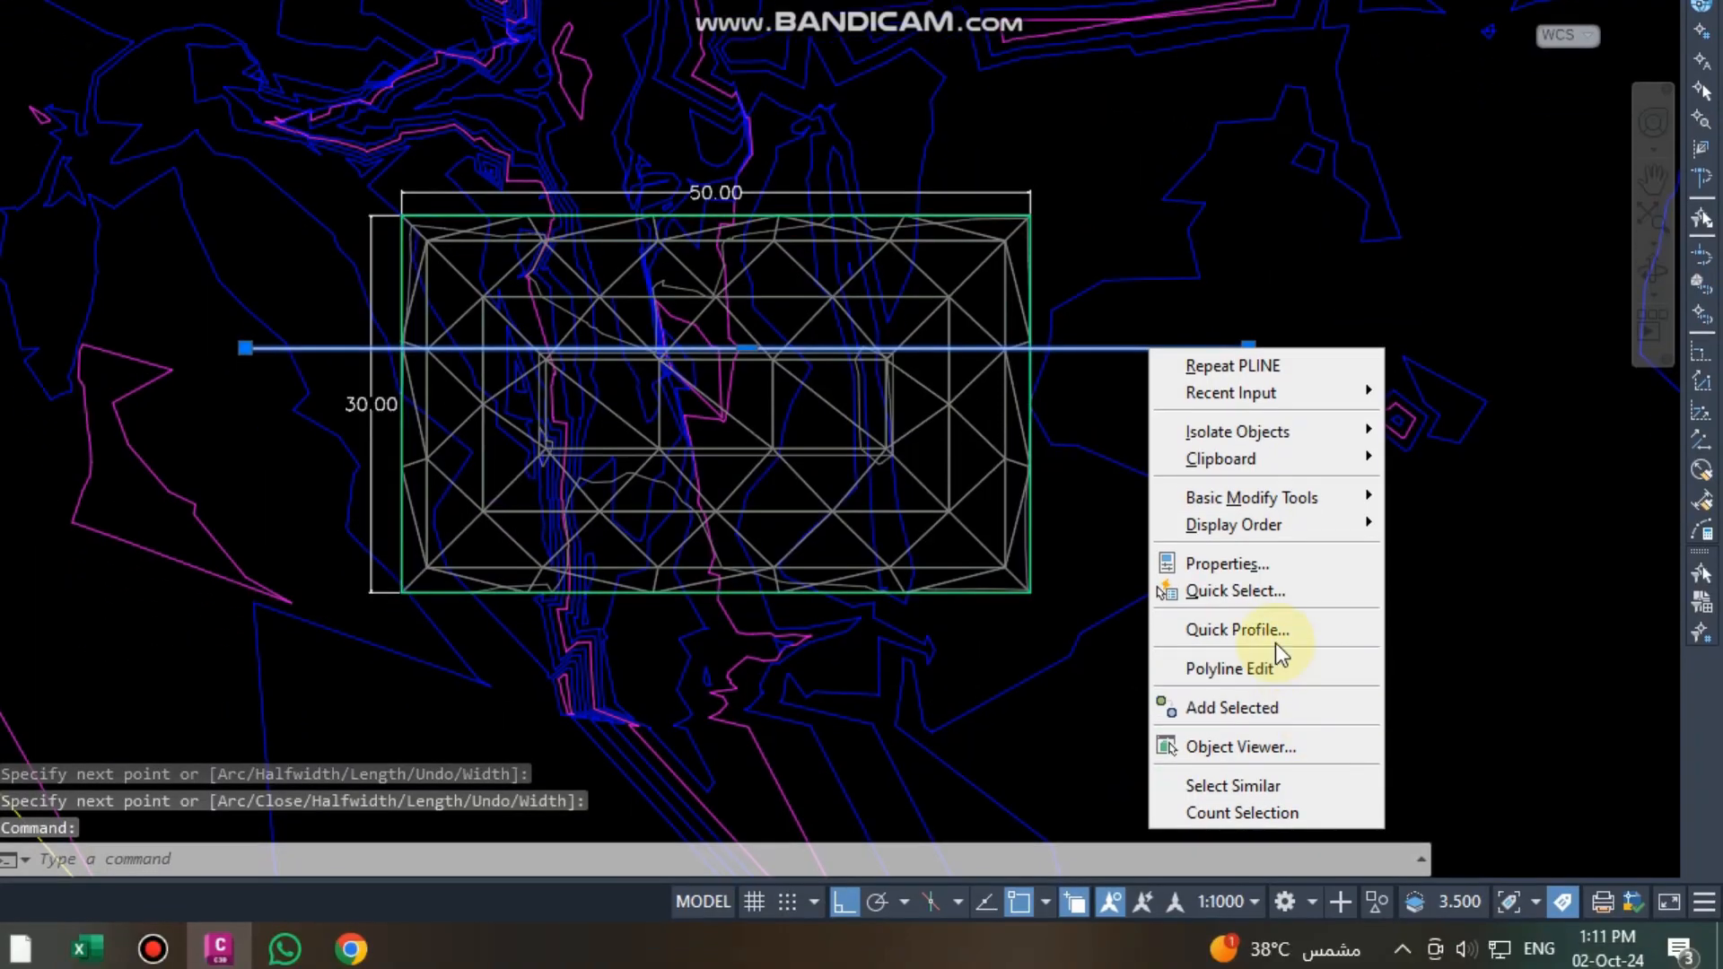
left_click(1269, 690)
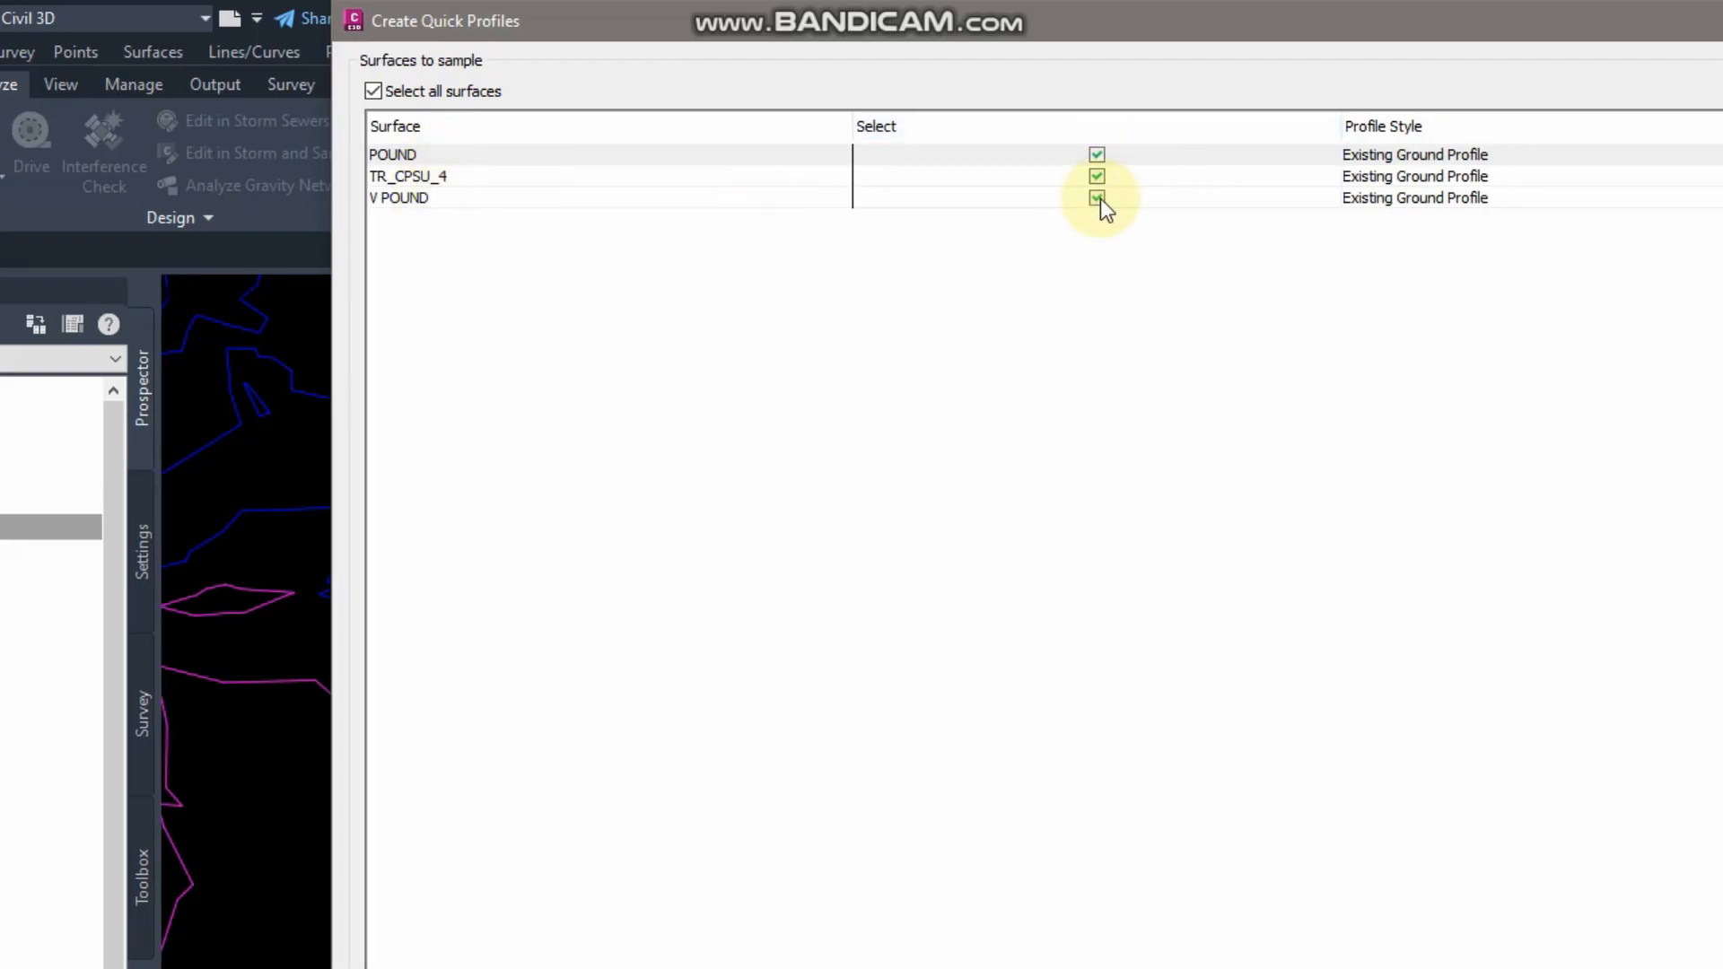
left_click(1096, 197)
Step: Place the quick profile view in the empty area above the large yellow title and close the Panorama window
scroll(585, 634, "down", 5)
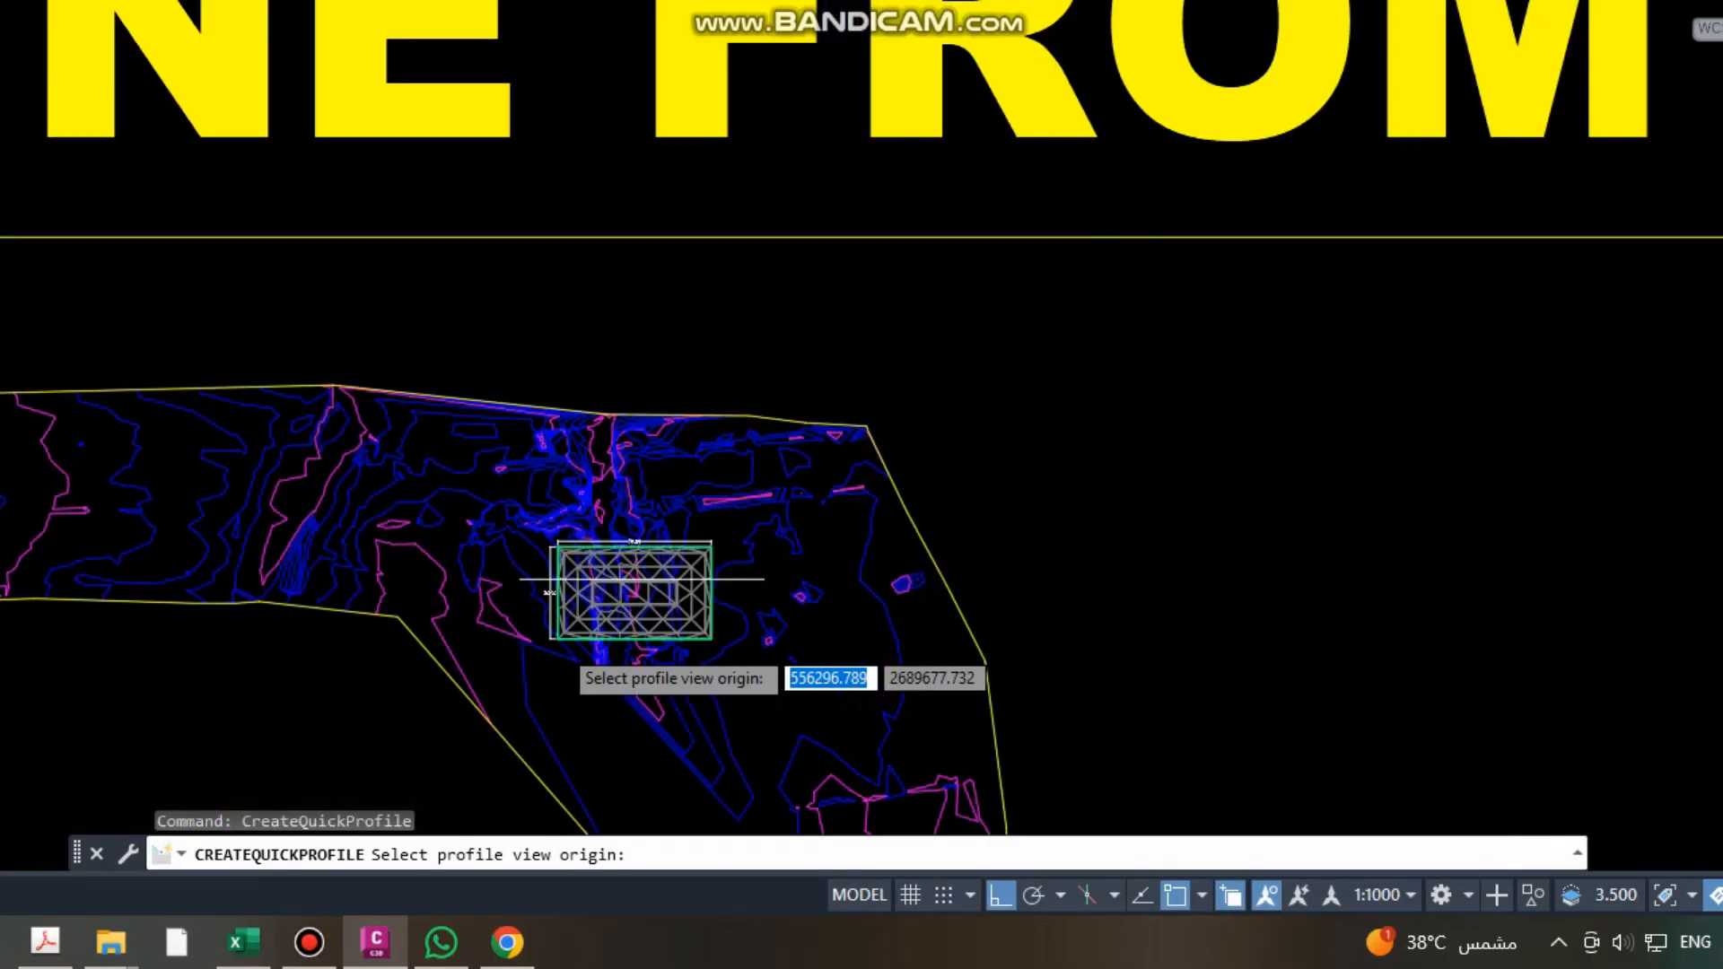
scroll(676, 587, "down", 4)
middle_click_drag(905, 554, 827, 428)
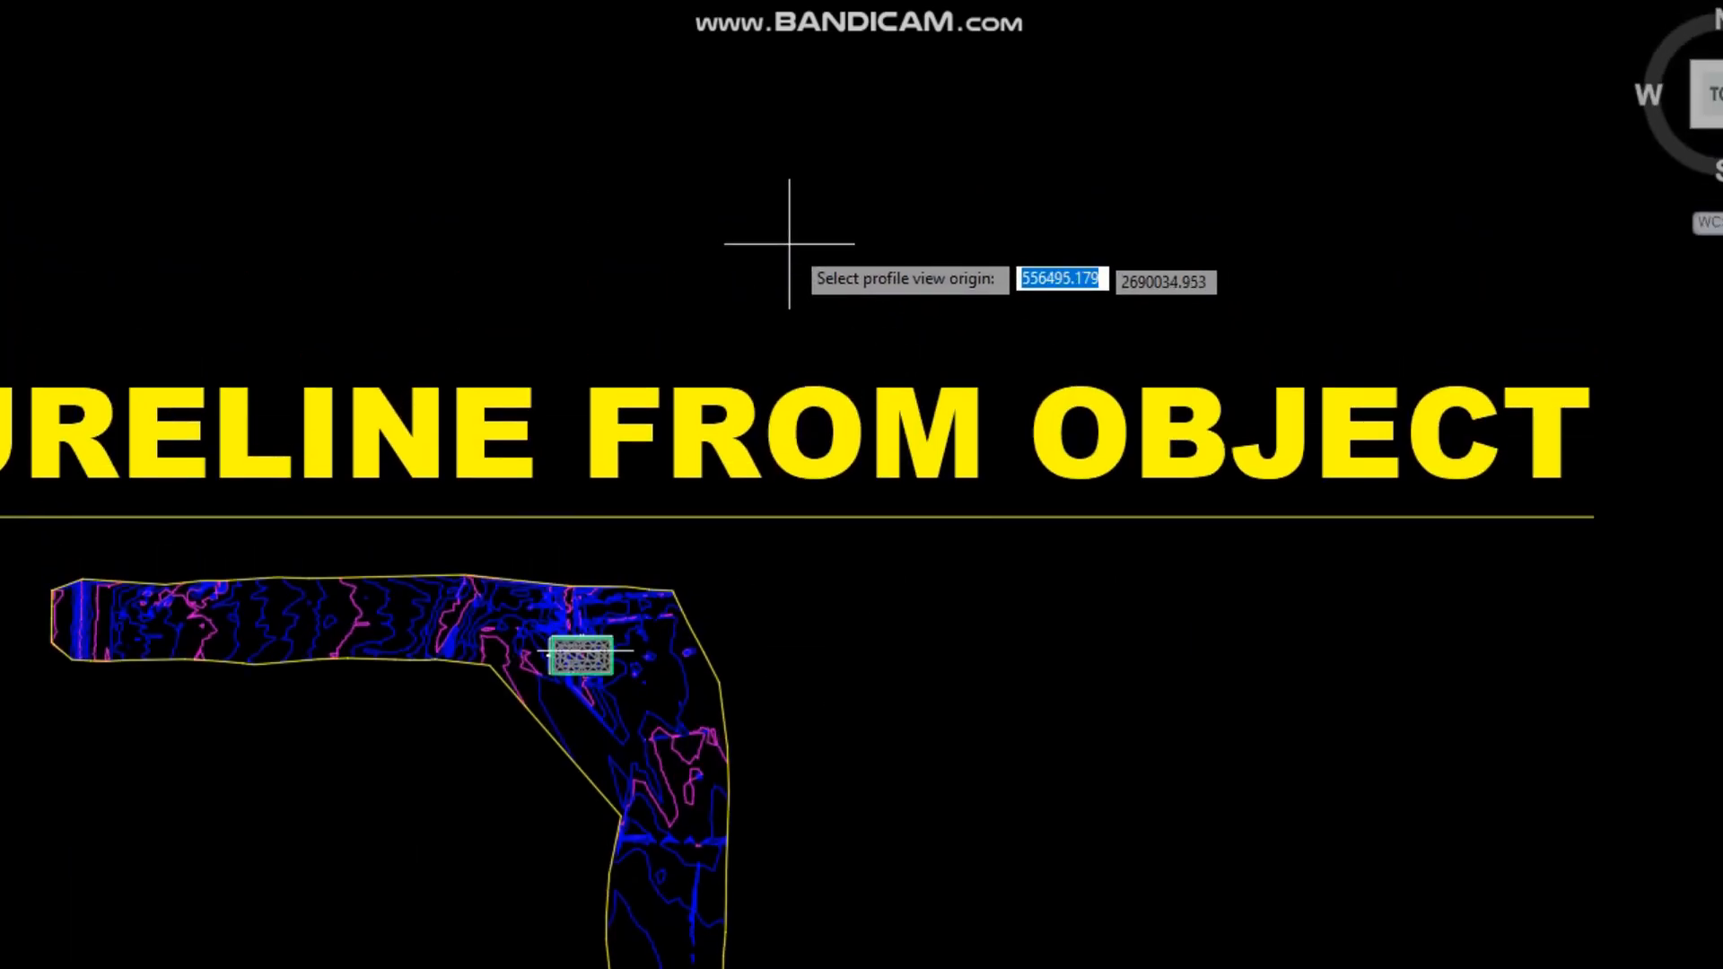
left_click(810, 81)
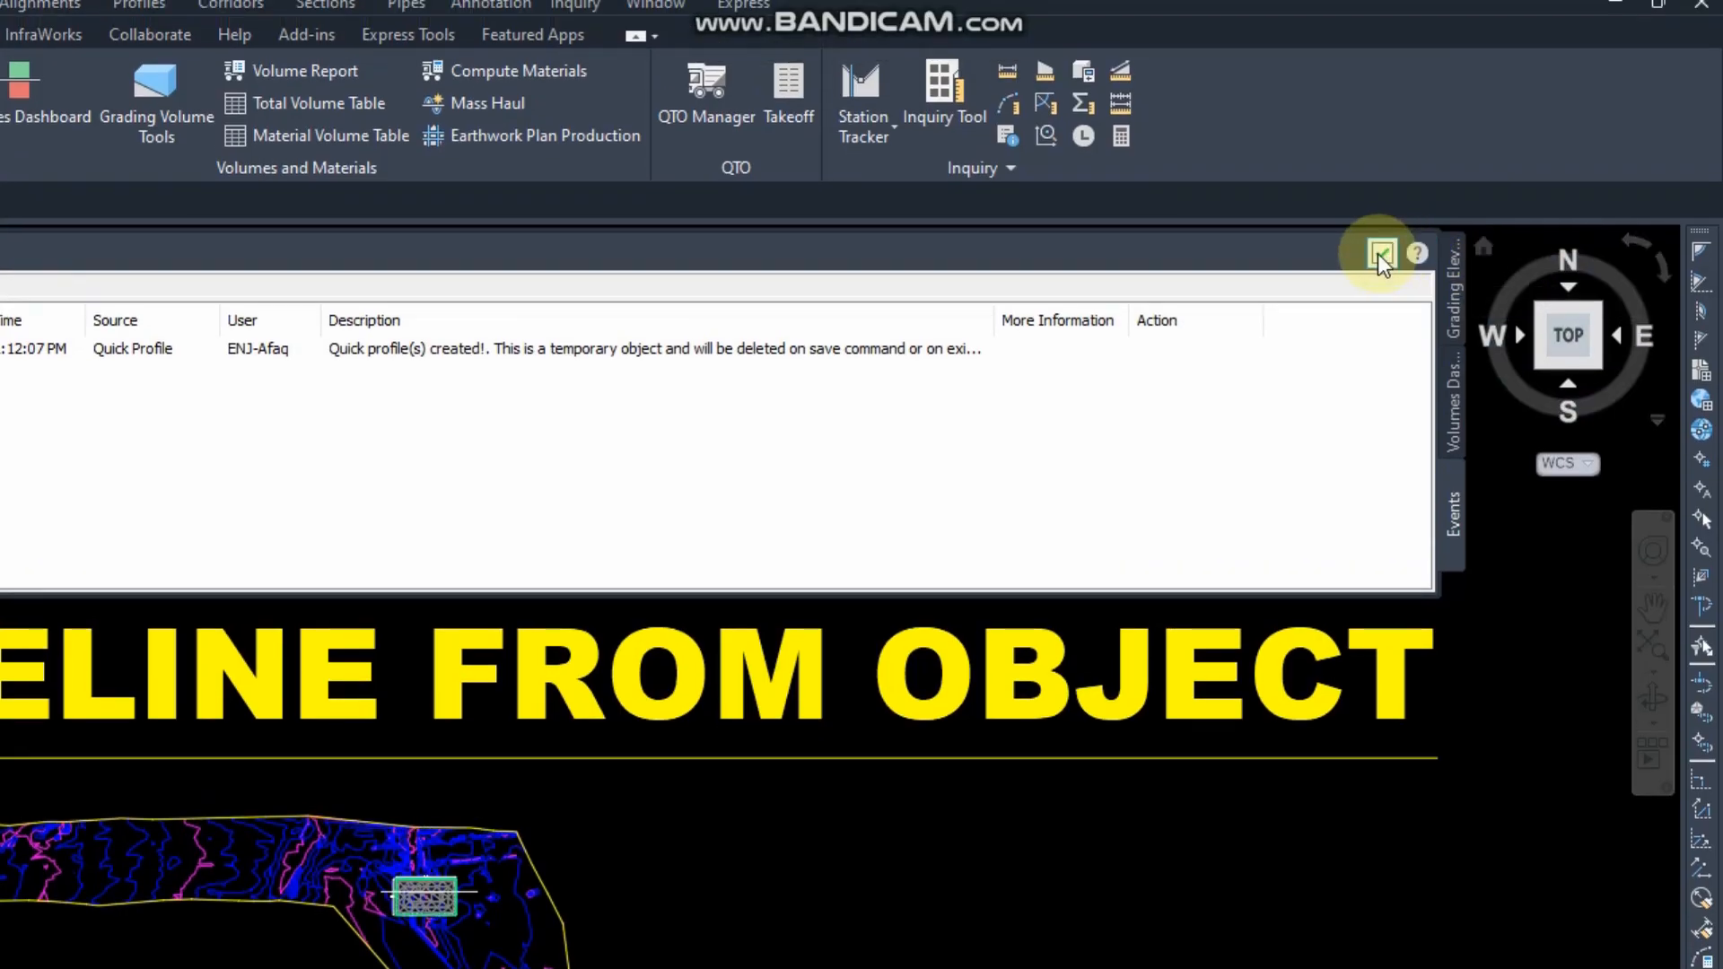
left_click(1380, 228)
left_click(1380, 253)
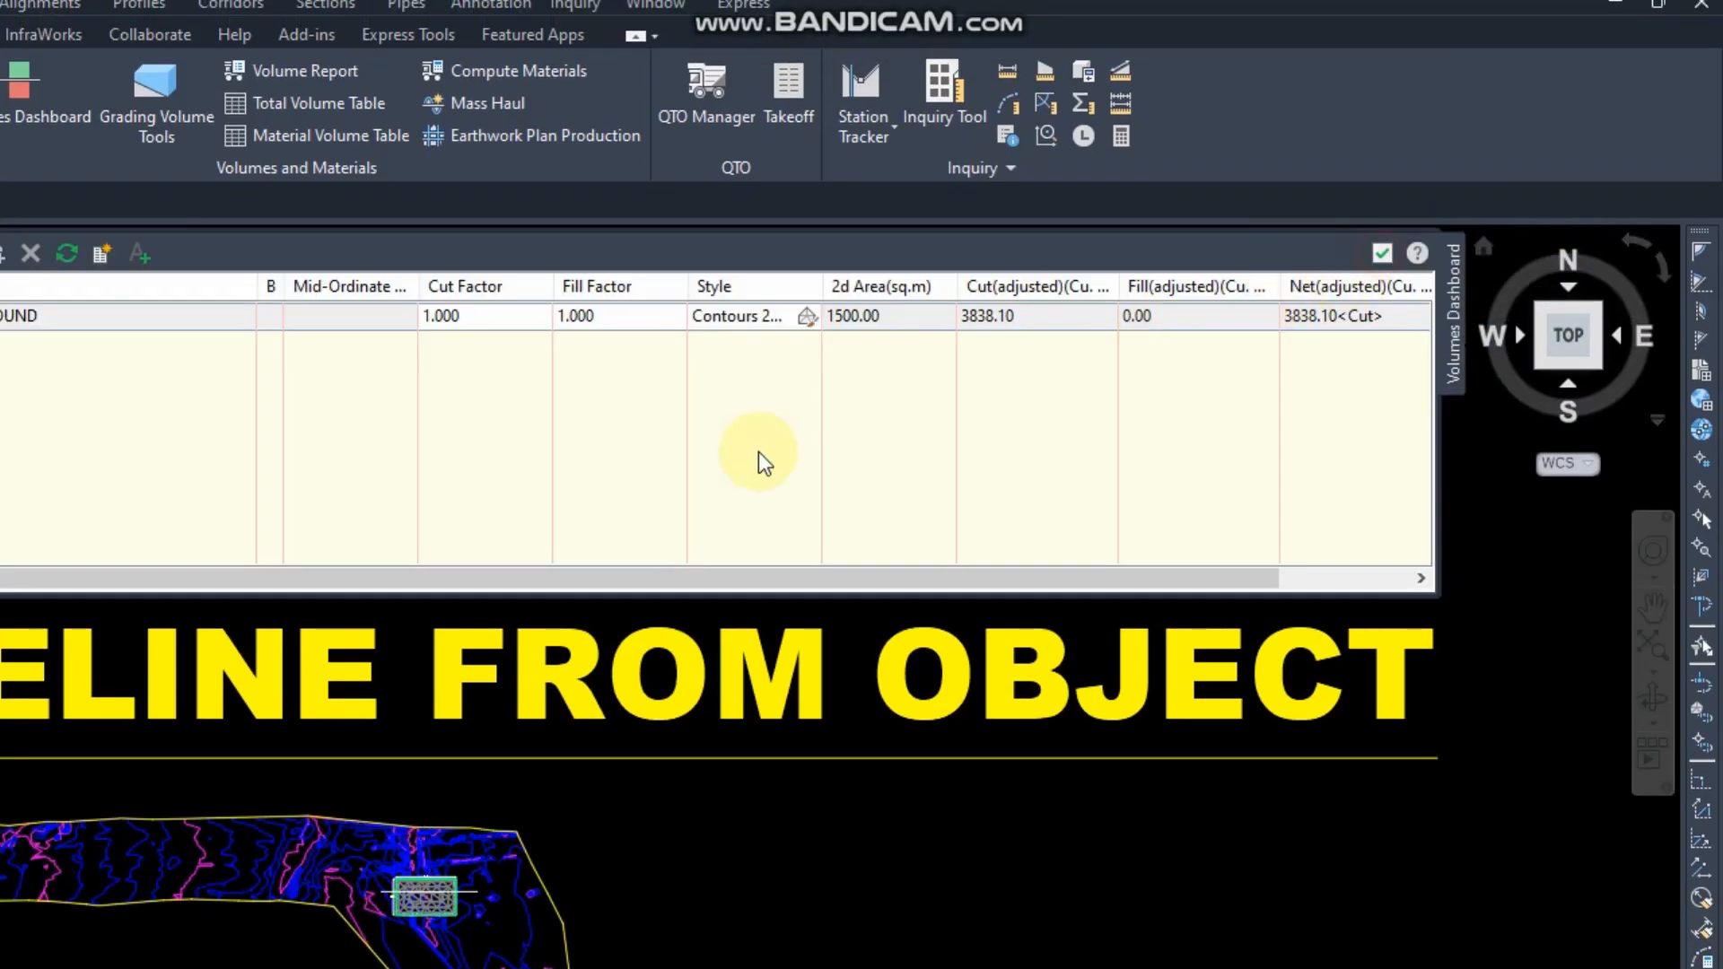
left_click(1392, 252)
Step: Examine the existing ground and pond section lines in the quick profile view, and return to the site plan
scroll(688, 428, "up", 8)
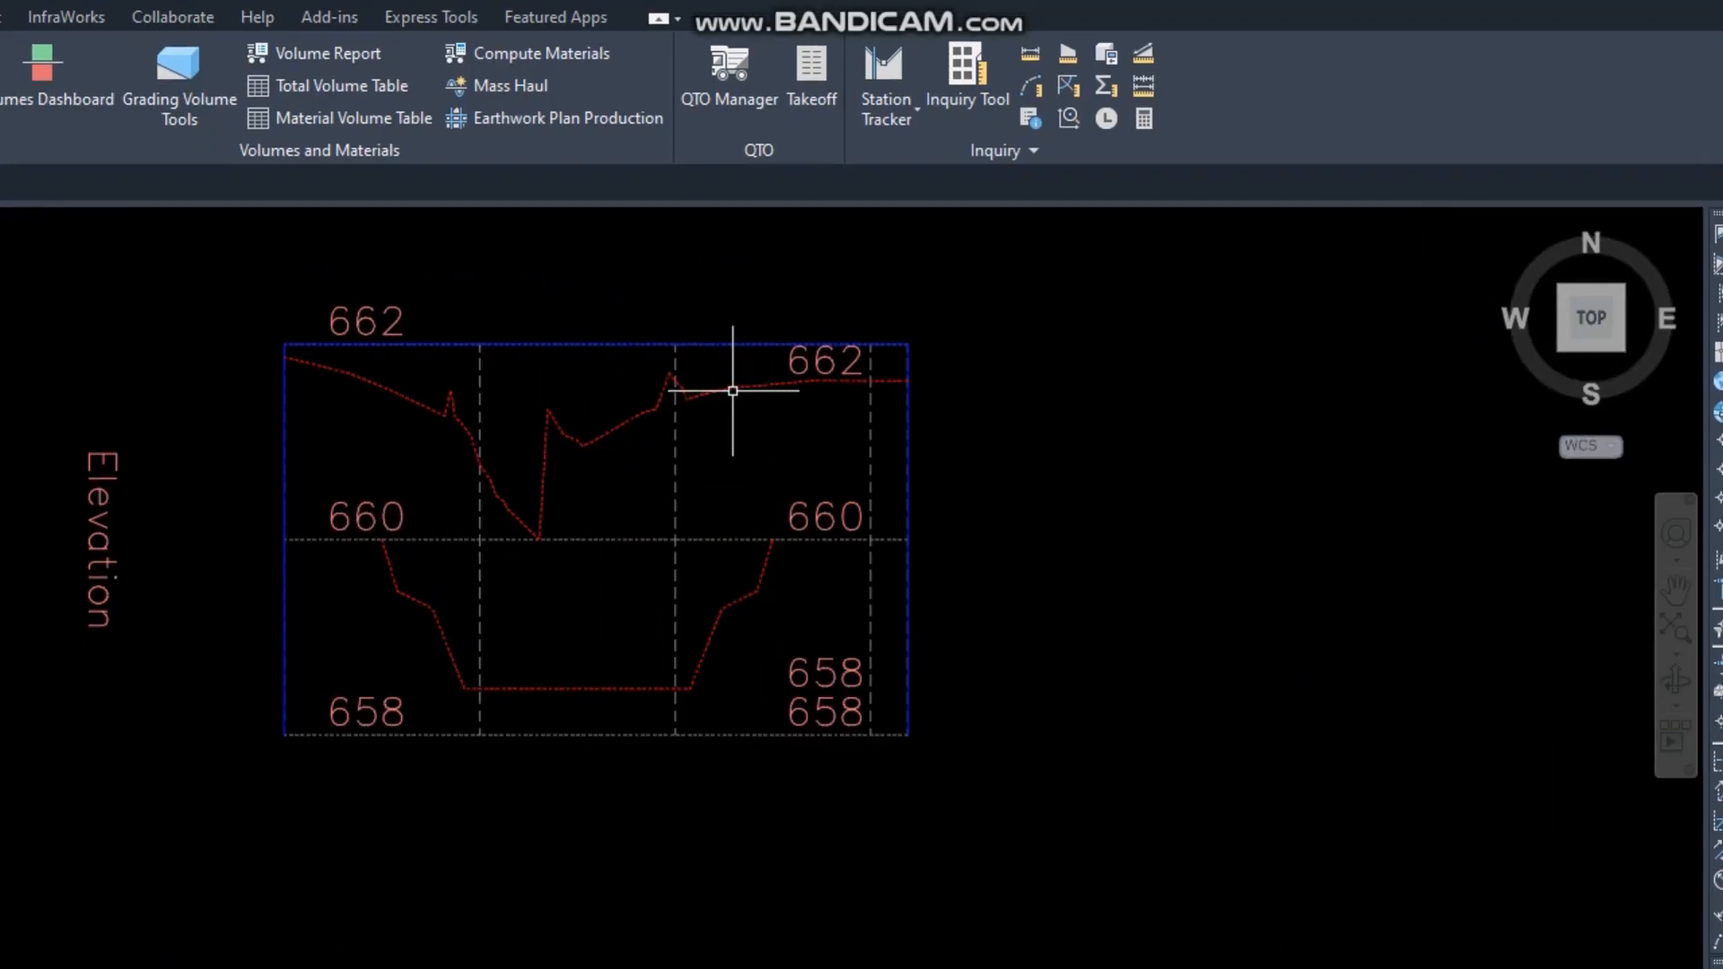
mouse_move(731, 390)
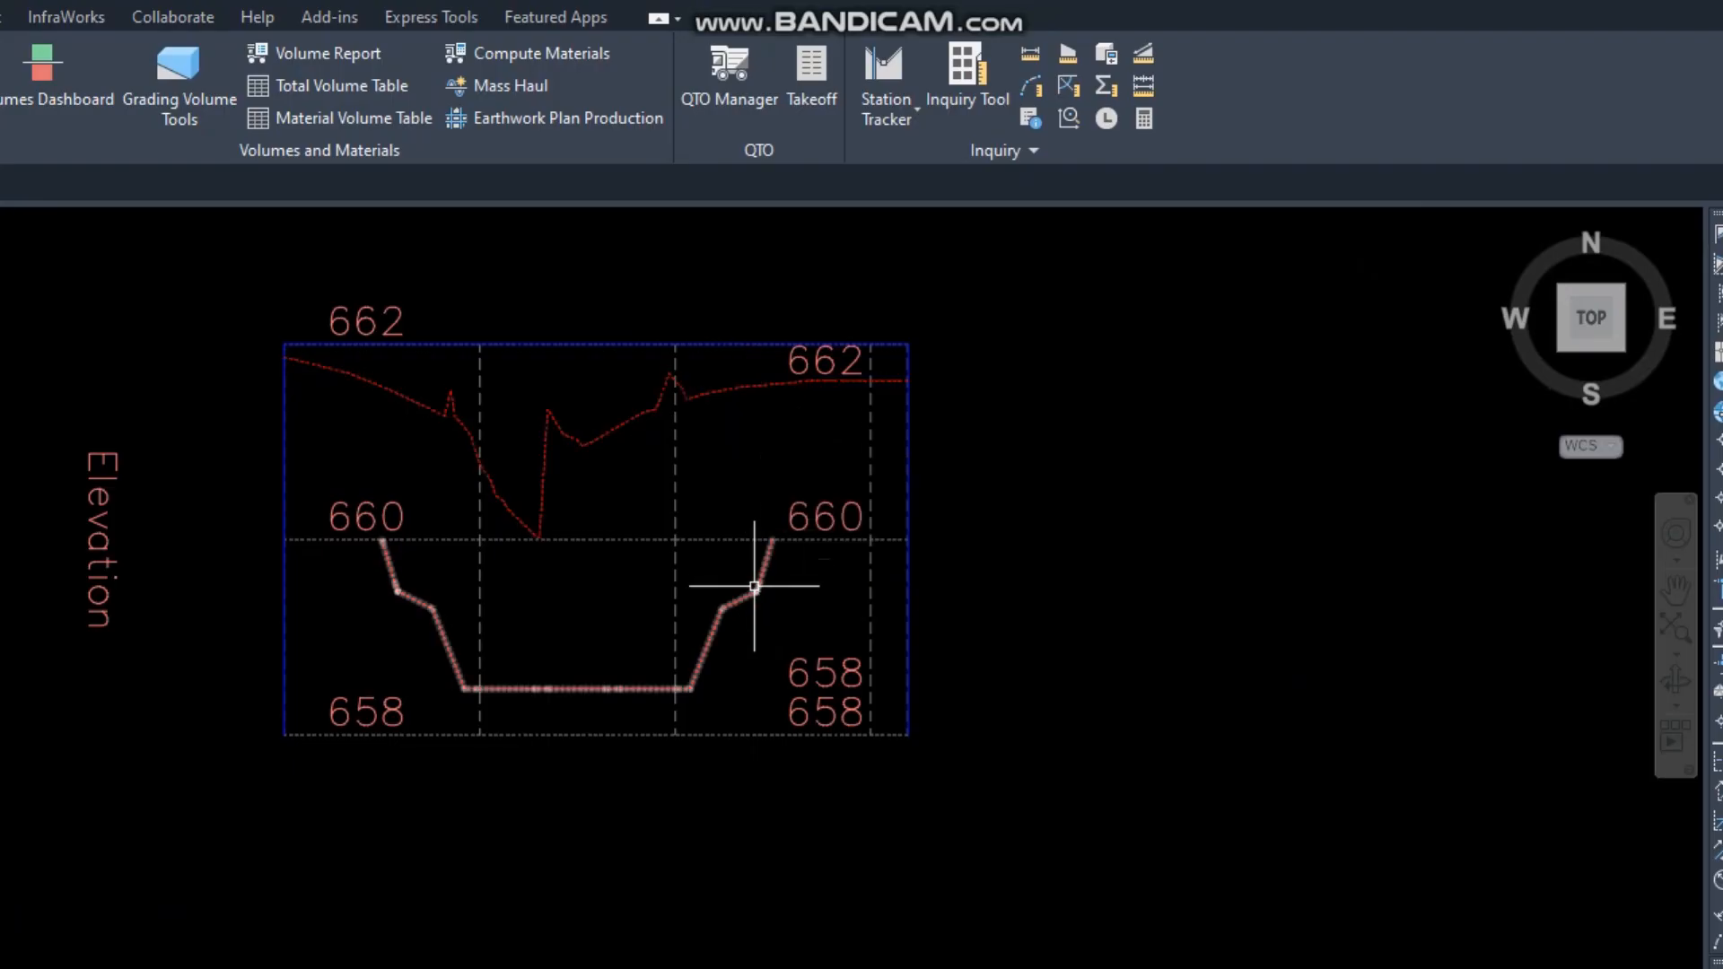
scroll(502, 592, "up", 3)
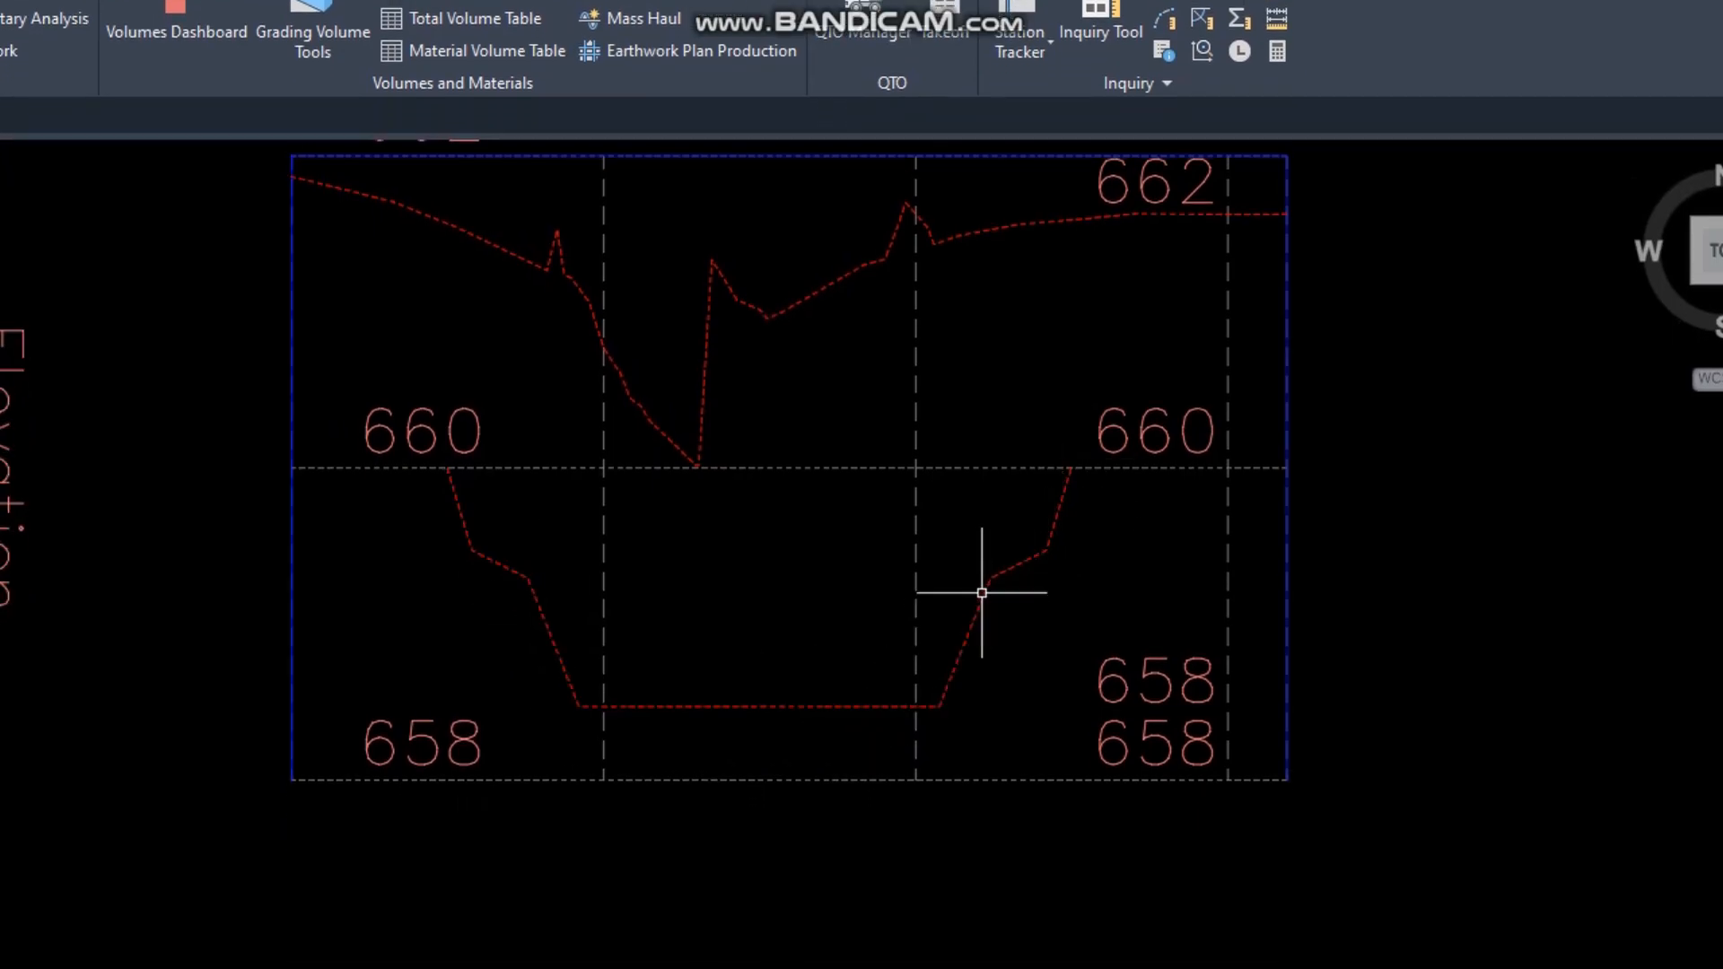
mouse_move(896, 512)
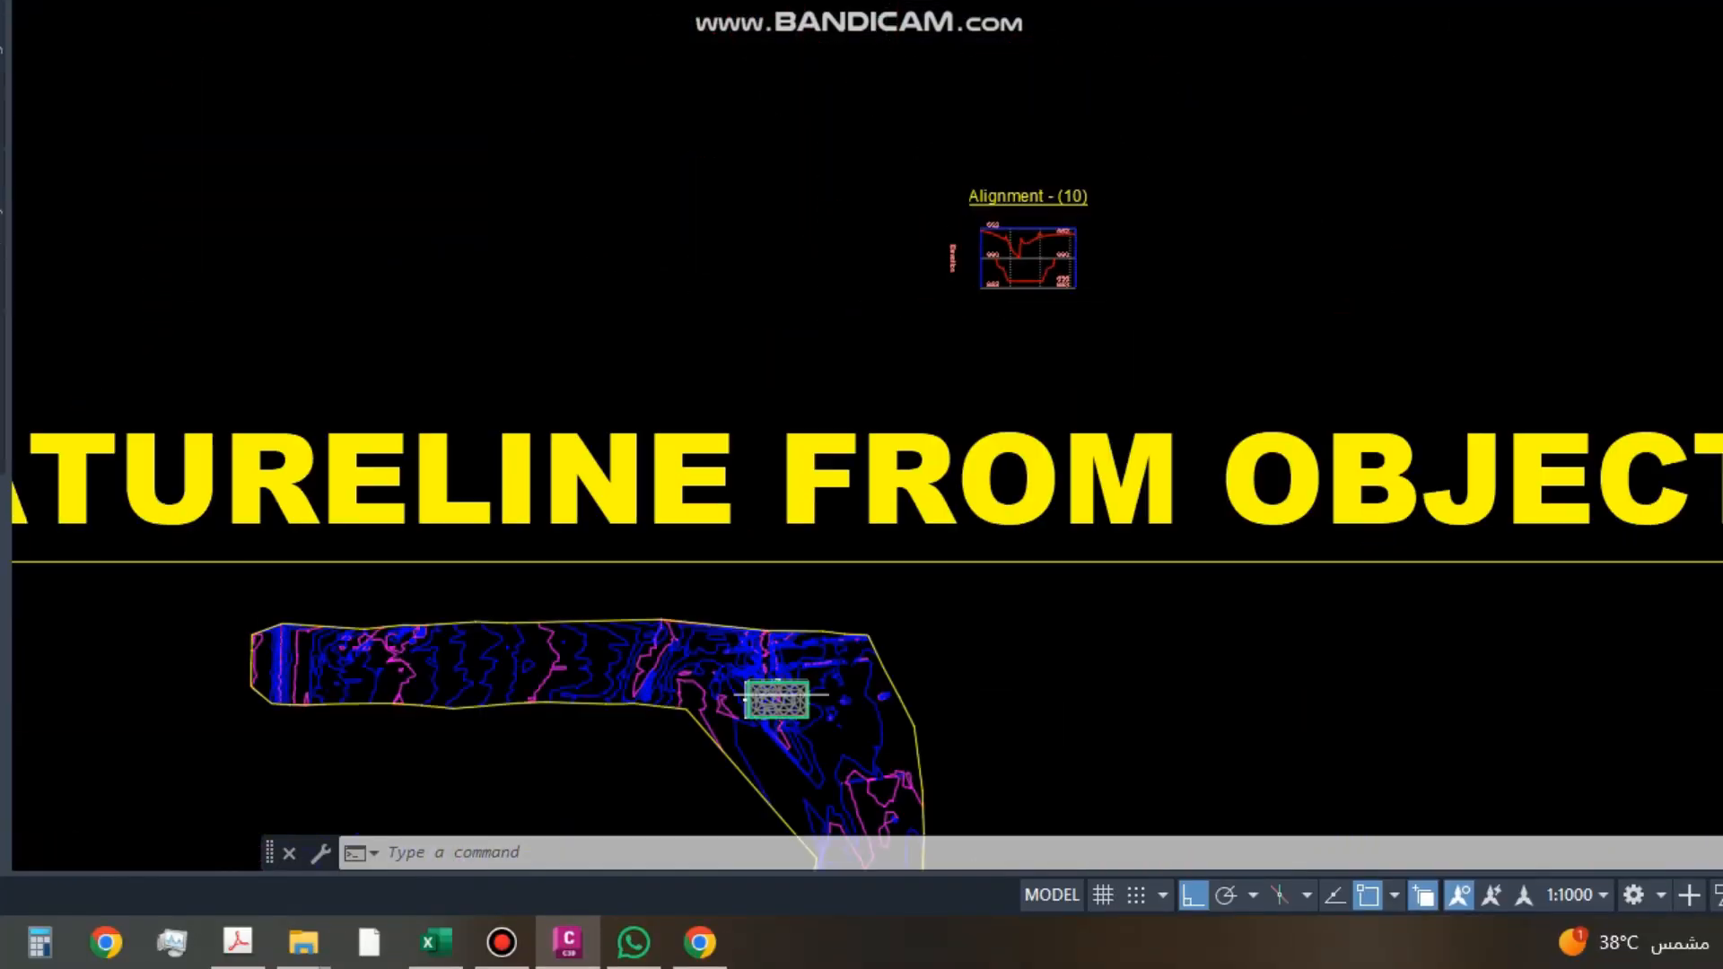
scroll(897, 341, "up", 5)
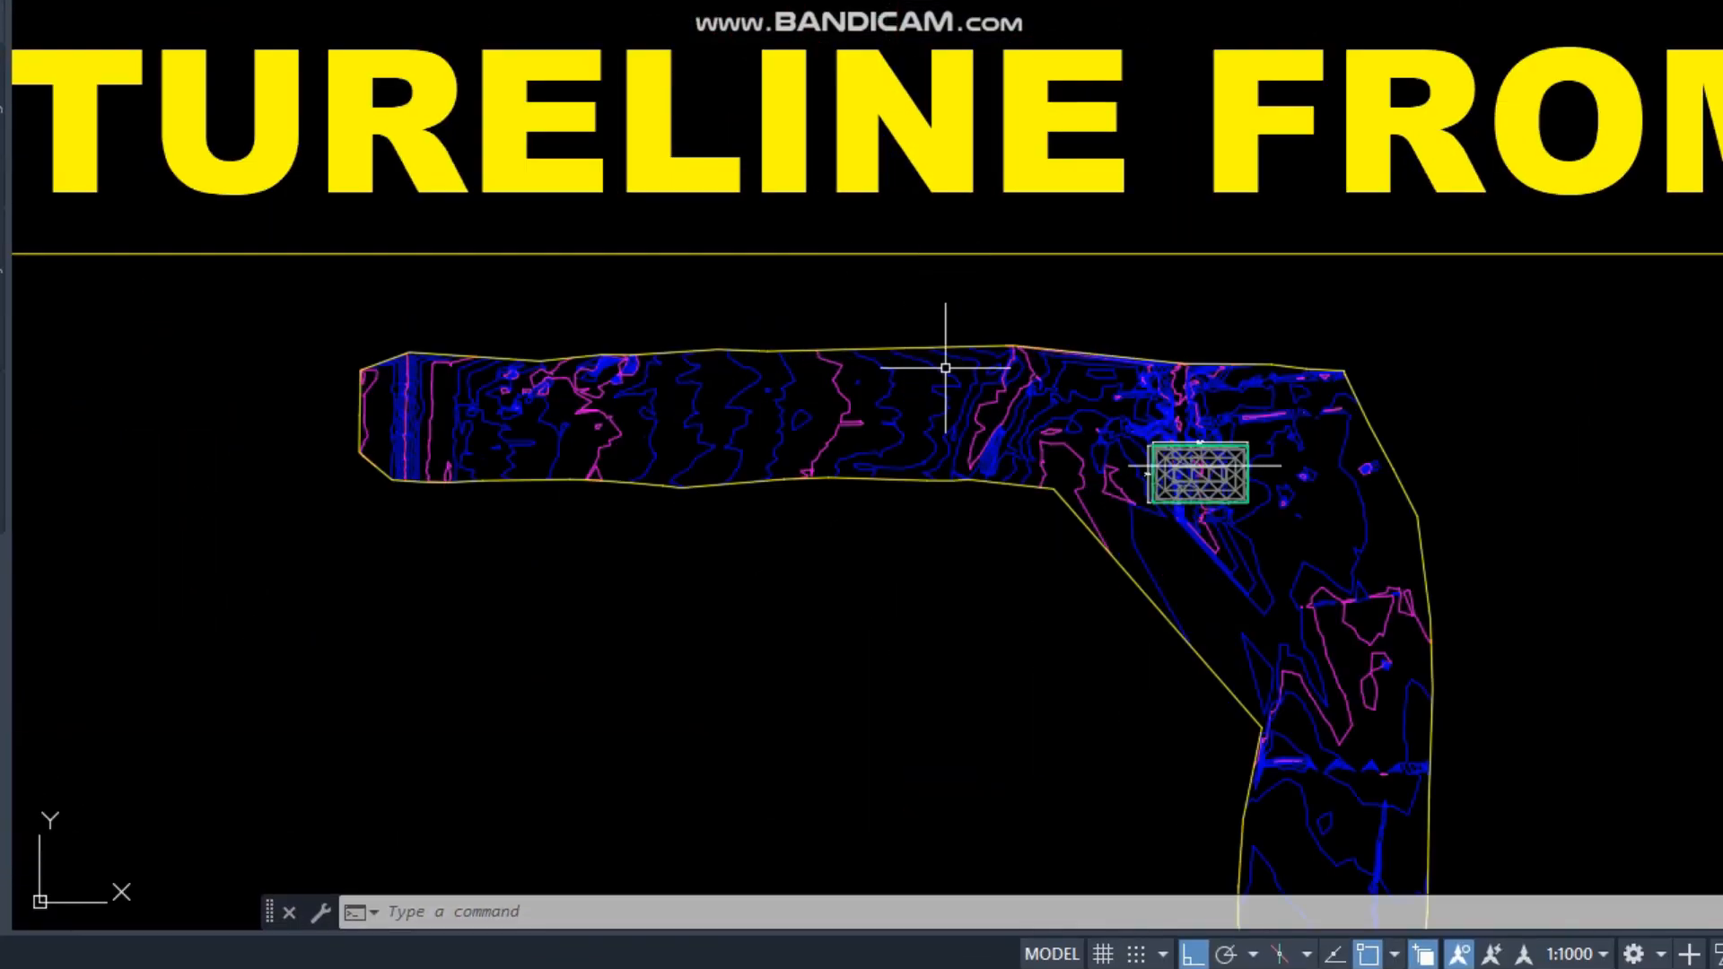